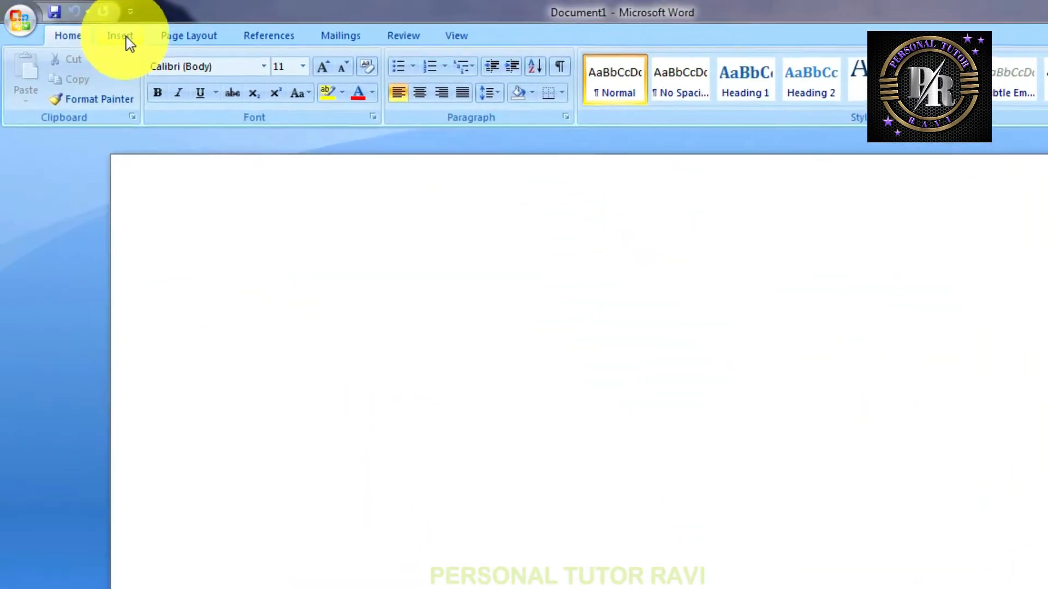
Generate sample paragraphs at the start of the blank document with the =rand() formula.
click(119, 35)
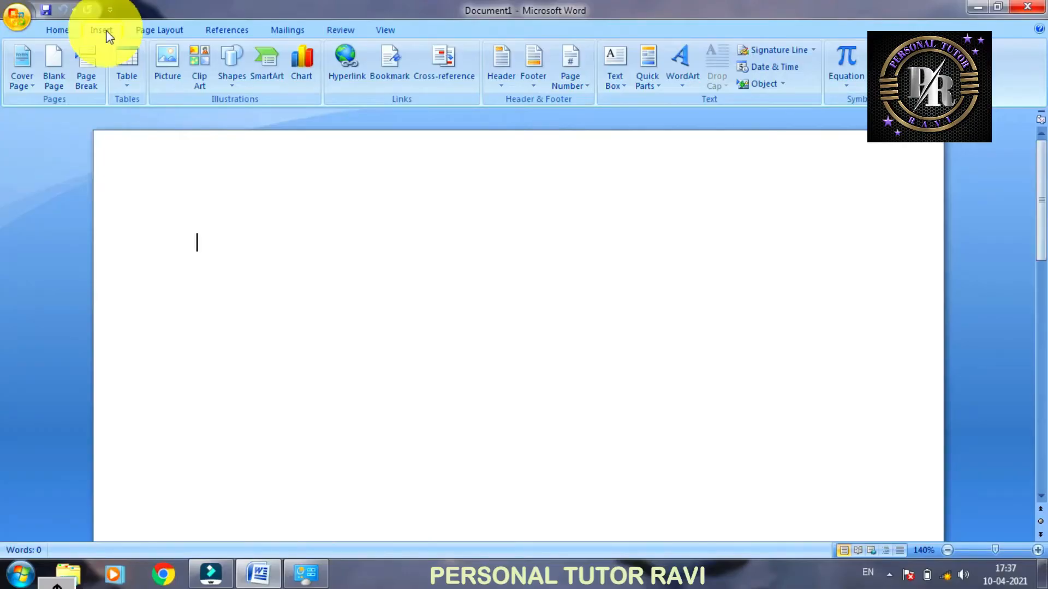
click(19, 88)
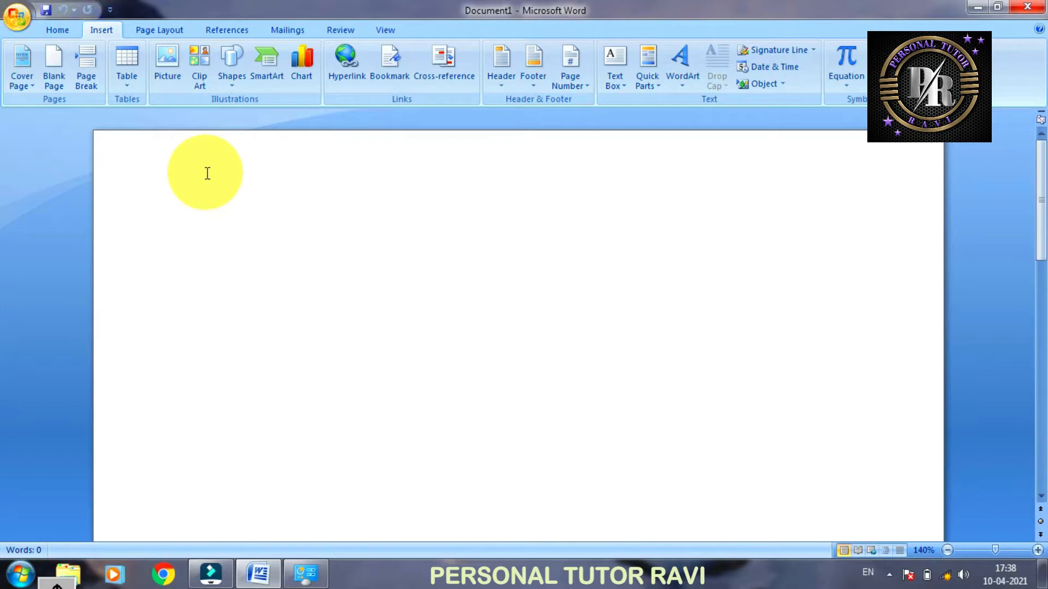
text(=ra)
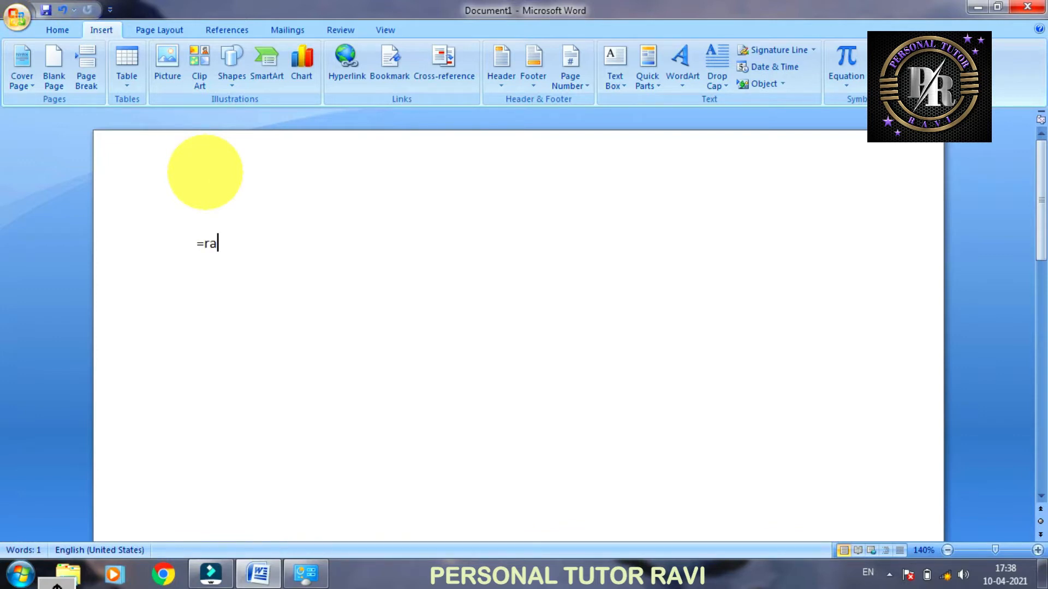
text(nd()
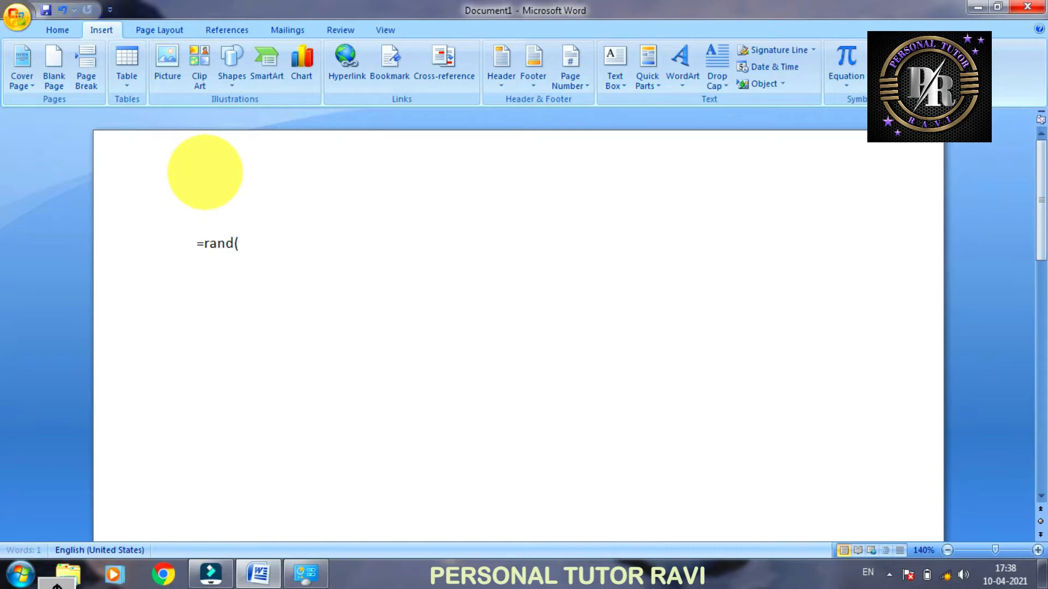
text())
key(Return)
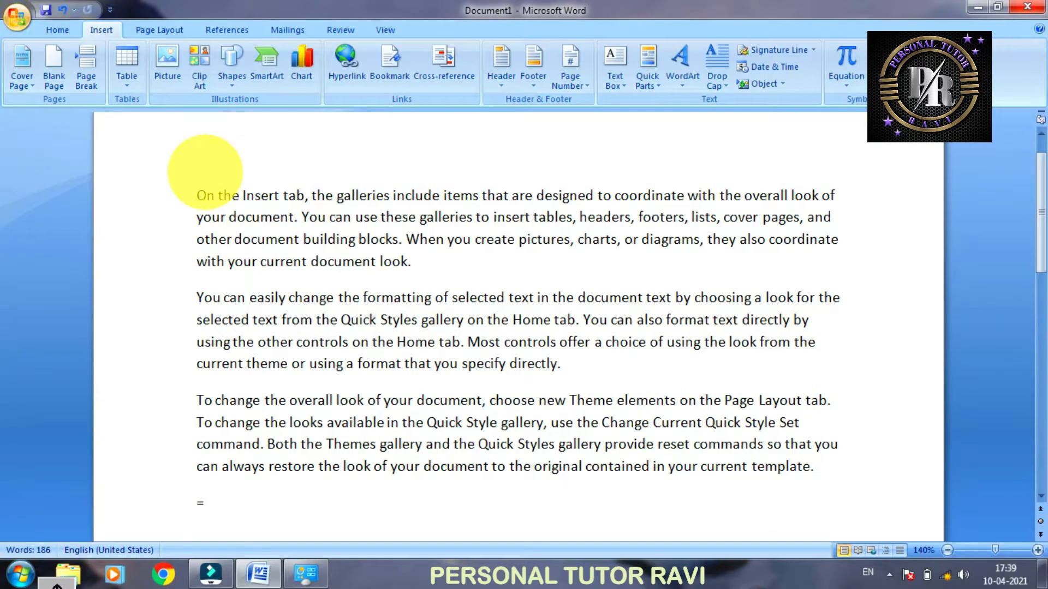
Generate a long block of sample text below the existing paragraphs with =rand(30,30).
text(rand()
text(30,30))
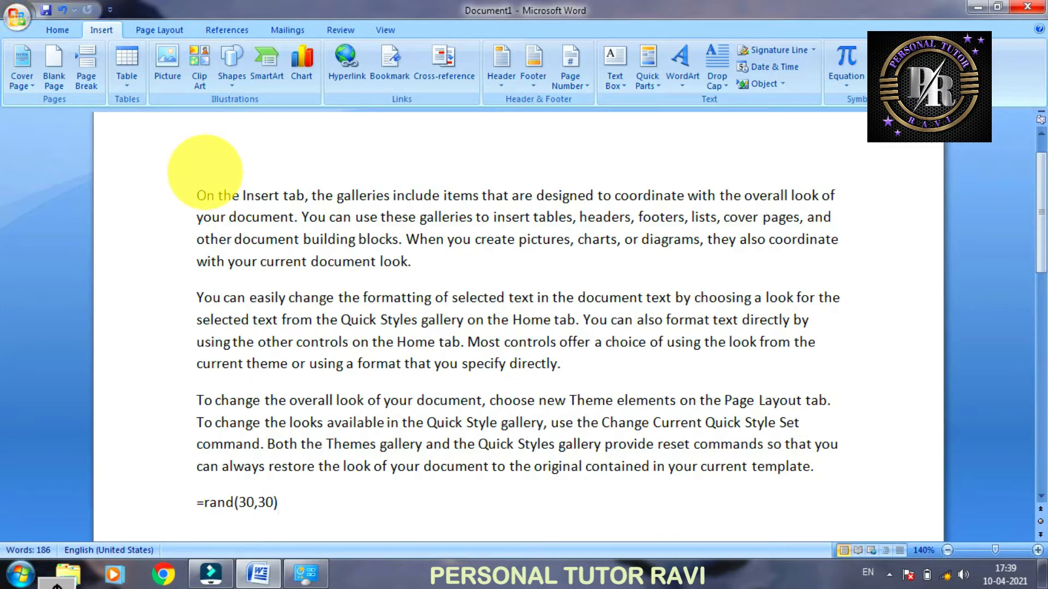
key(Return)
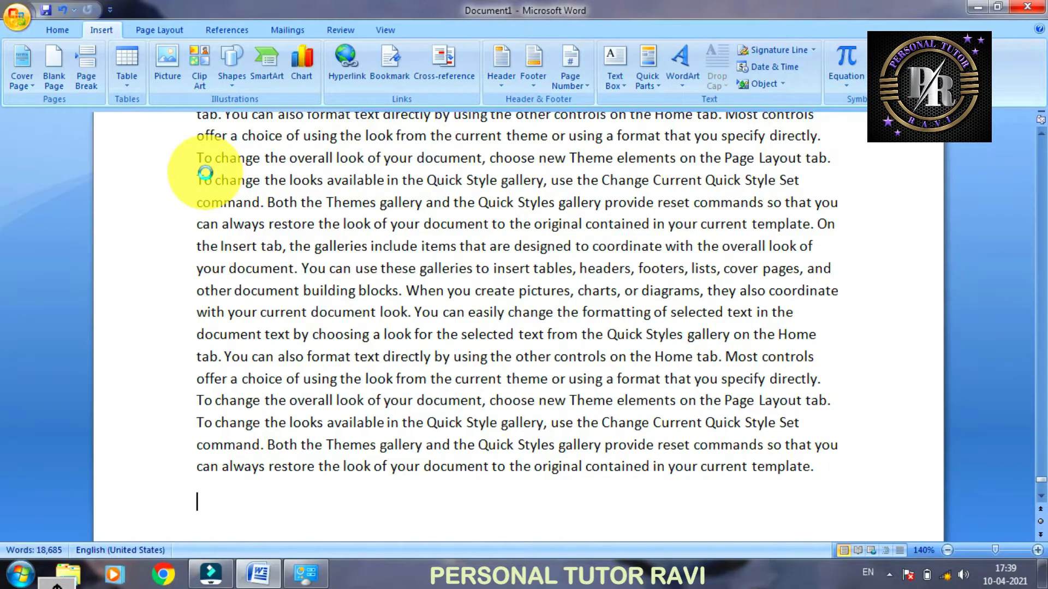
scroll(382, 254, up, 3)
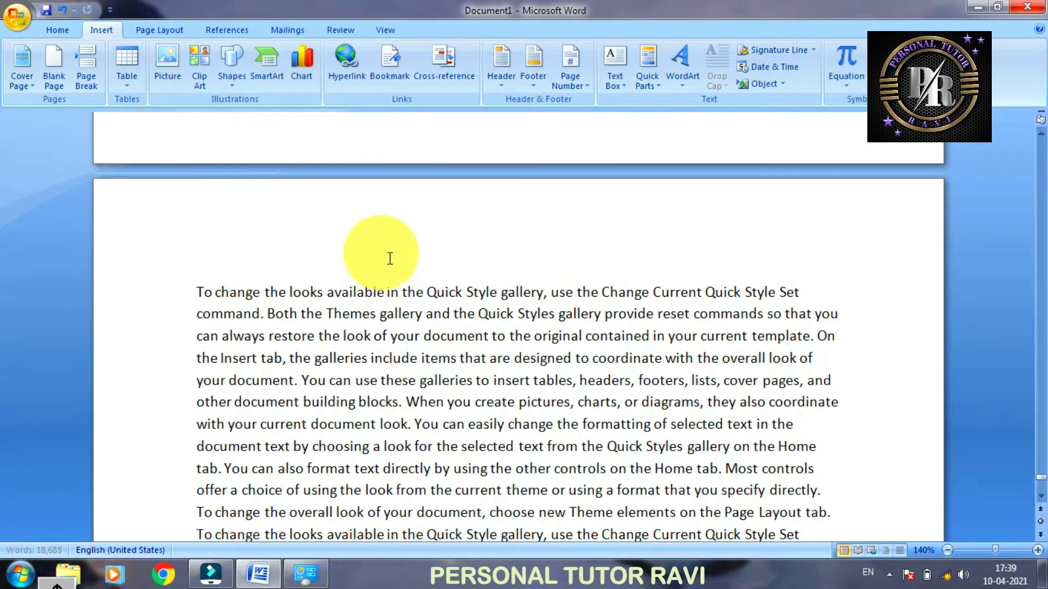
drag(1040, 476, 526, 338)
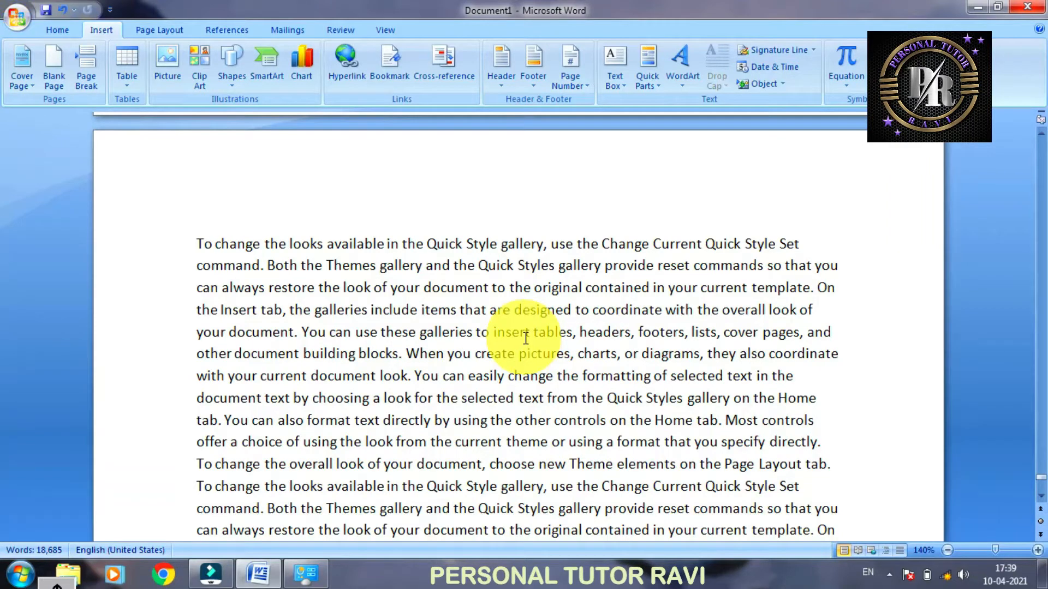
Insert the built-in cover page with the large sunflower photo and vertical title.
click(22, 70)
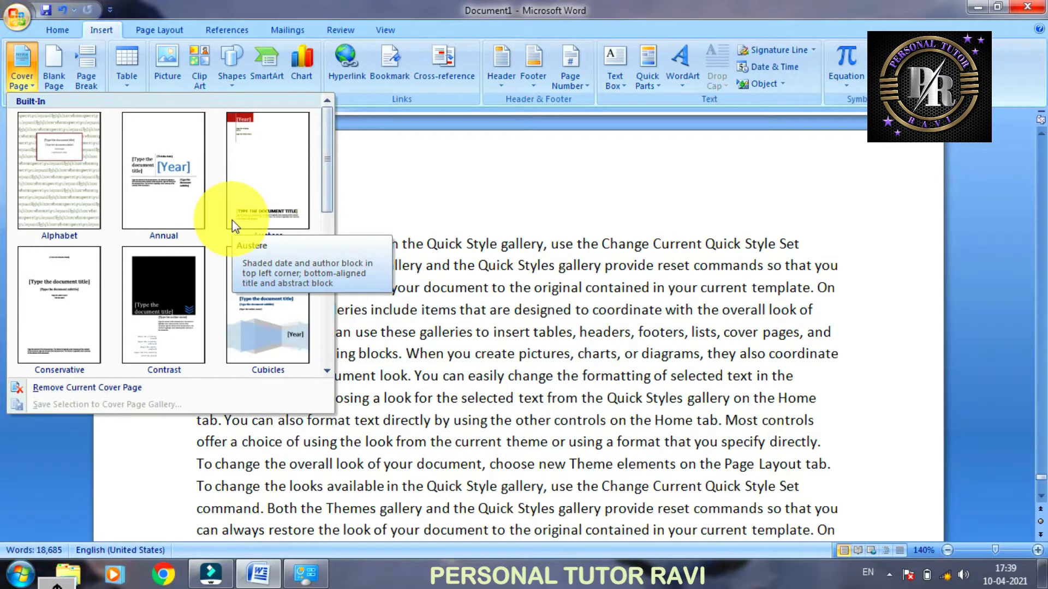
drag(327, 182, 322, 262)
click(59, 273)
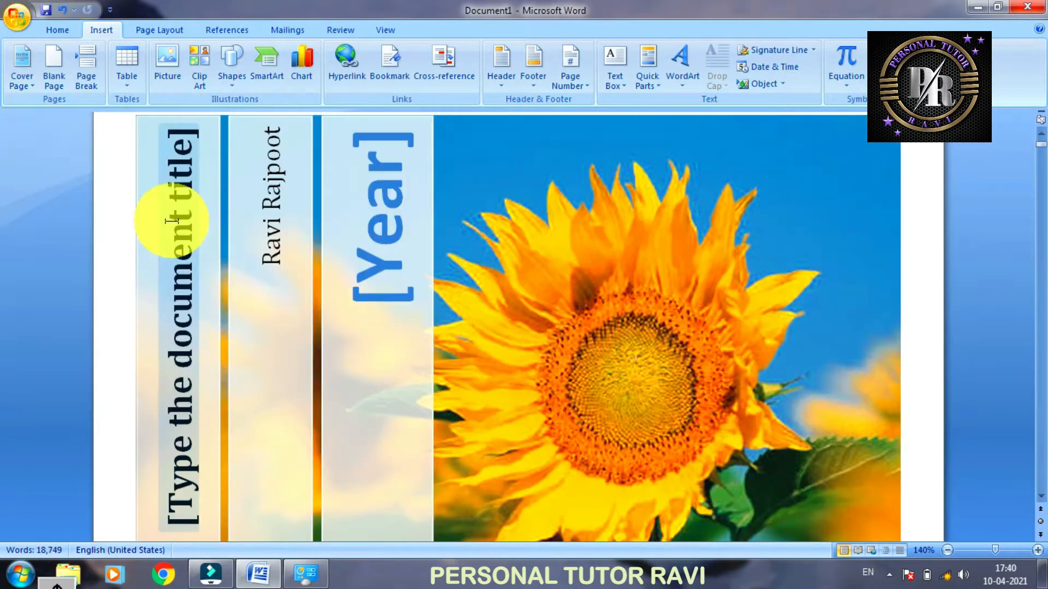
Replace the cover page's title placeholder with "Personal Tutor Ravi".
click(183, 483)
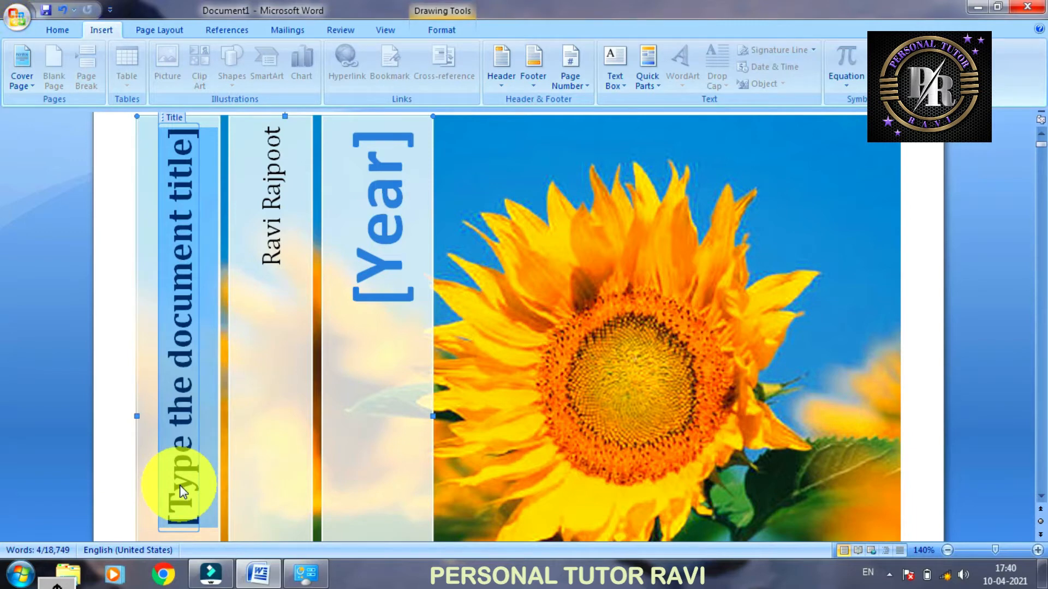
text(Per)
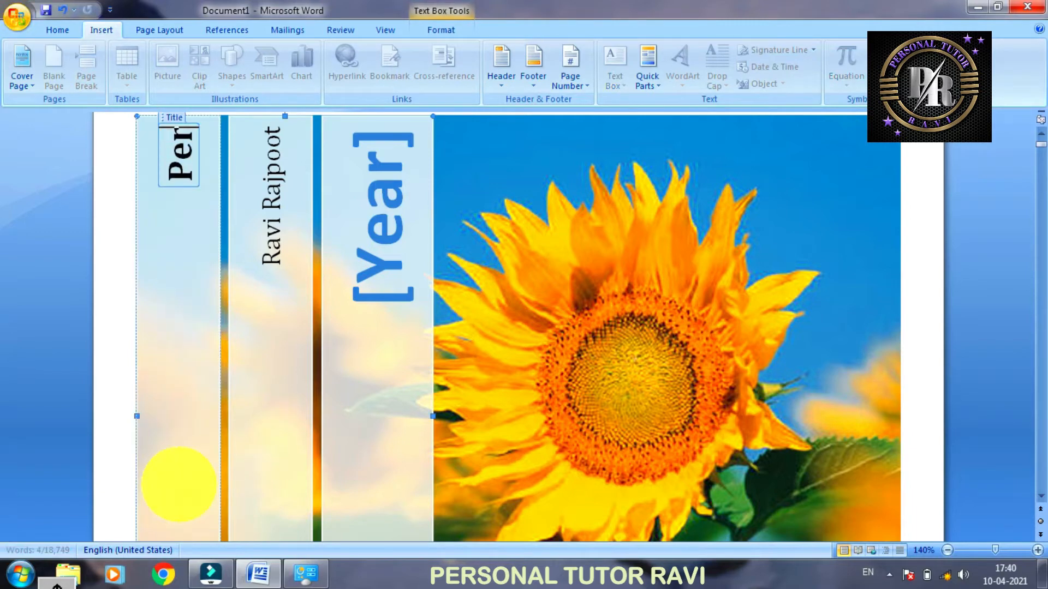
text(sonal)
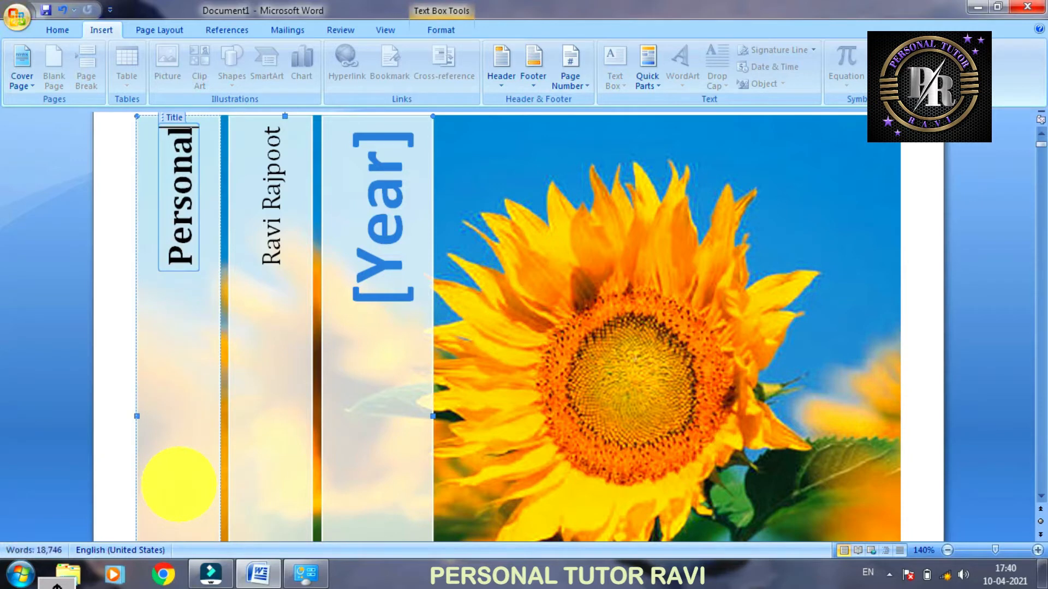
text( Tut)
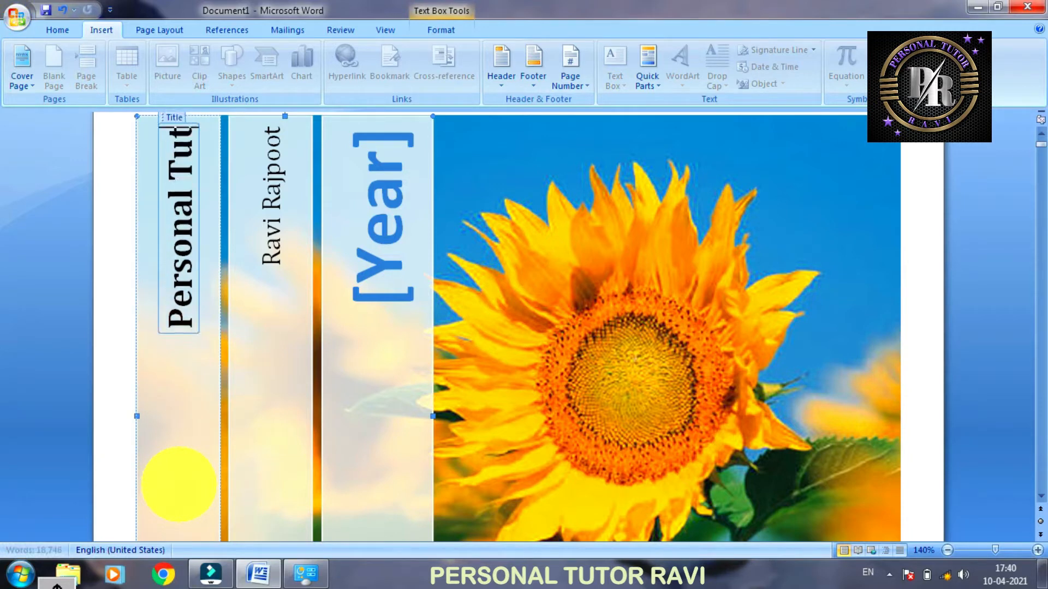
text(or Ravi)
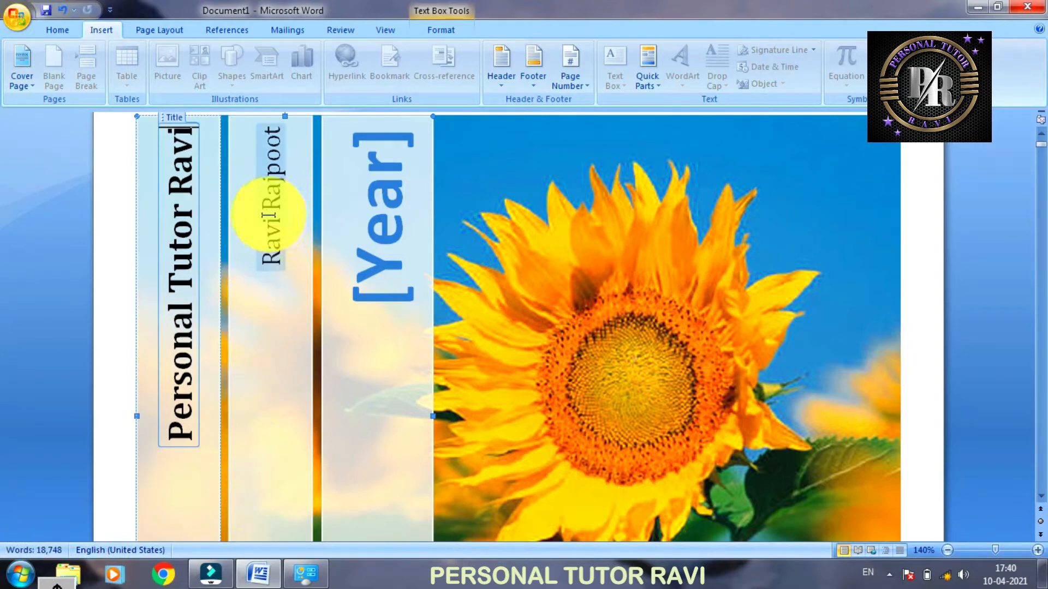
Set the cover page's year to 2021 and review the remaining placeholders on the page.
scroll(279, 241, up, 1)
scroll(281, 243, up, 1)
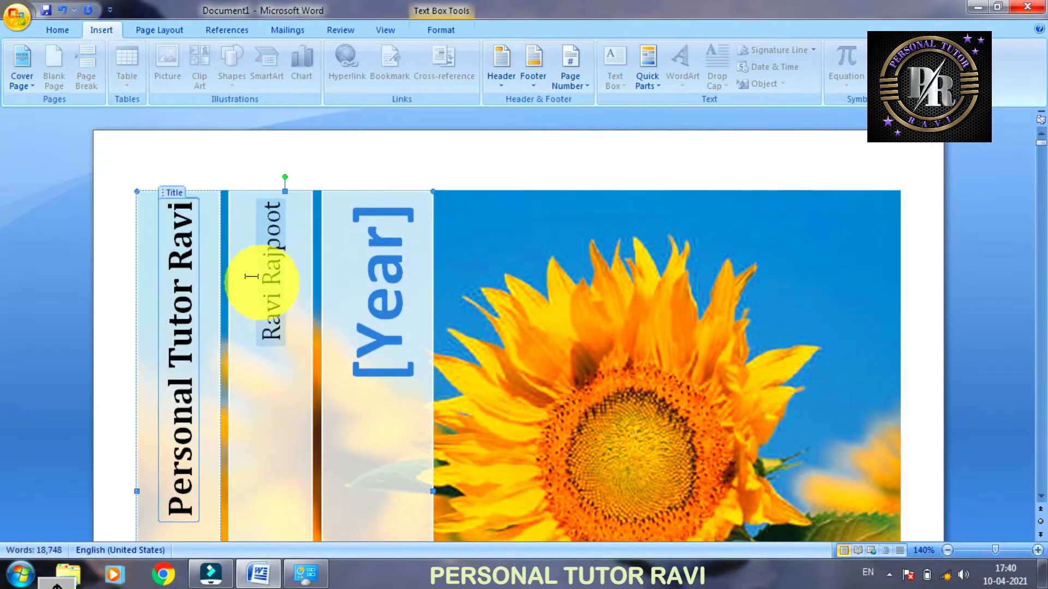
click(382, 318)
click(383, 321)
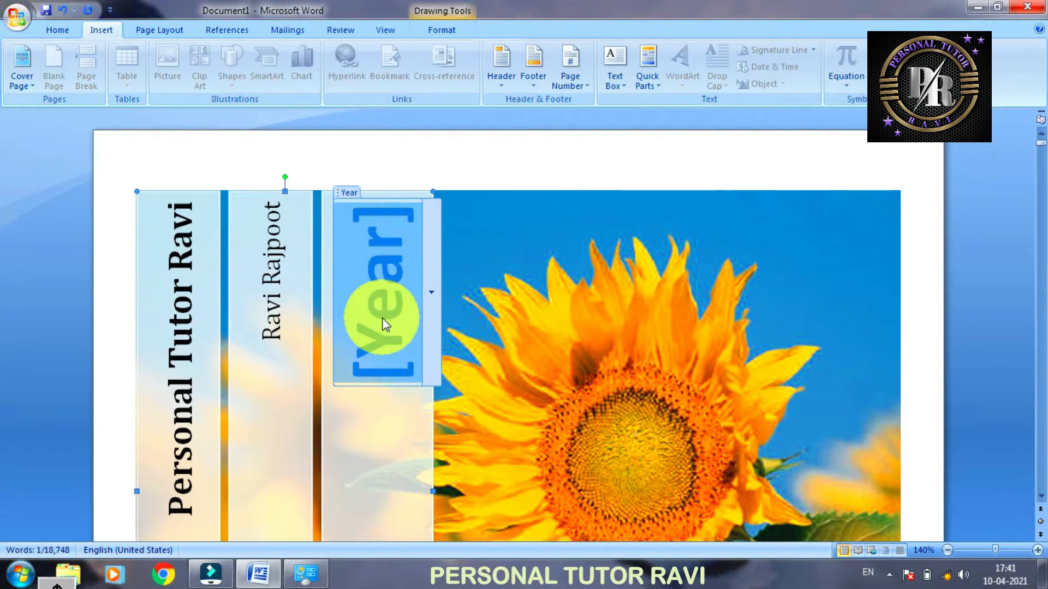
text(2)
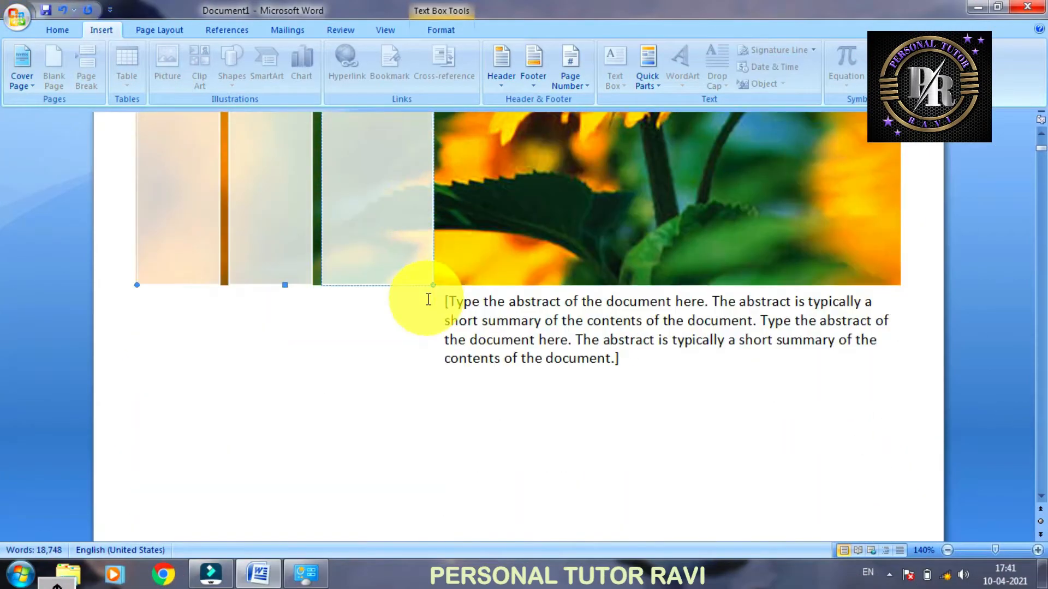
text(021)
scroll(417, 318, down, 20)
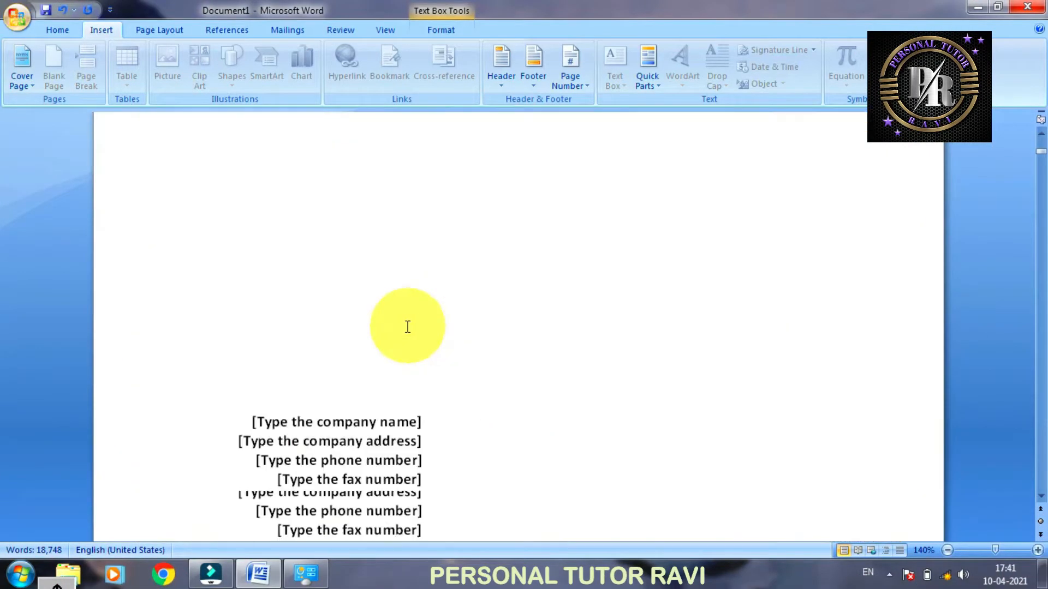
scroll(403, 328, up, 15)
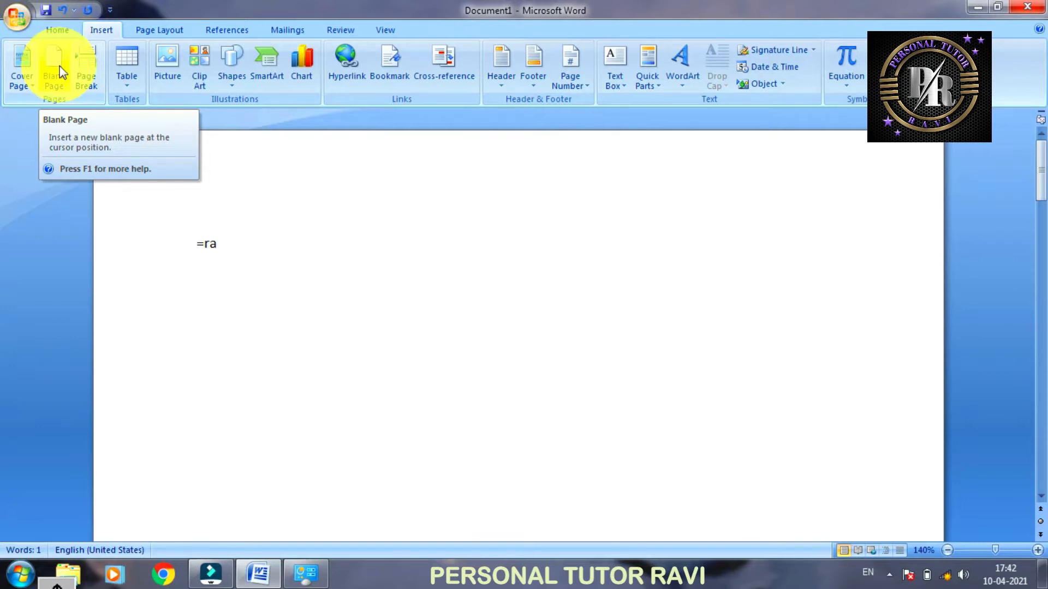
Undo the latest changes and generate the sample paragraphs again with =rand().
key(ctrl+z)
key(ctrl+z)
key(ctrl+z)
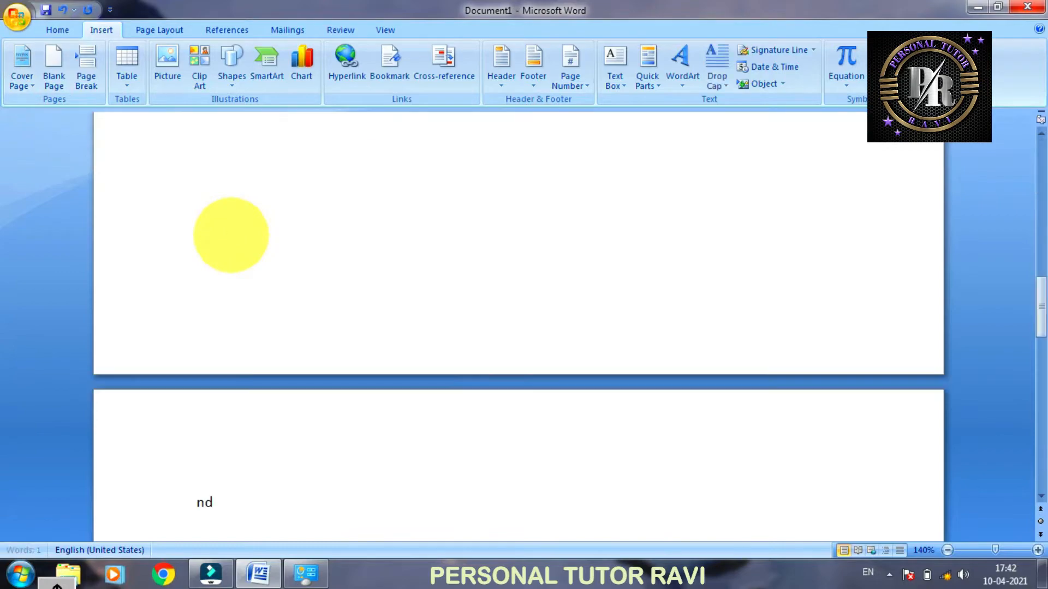
text(=rand()
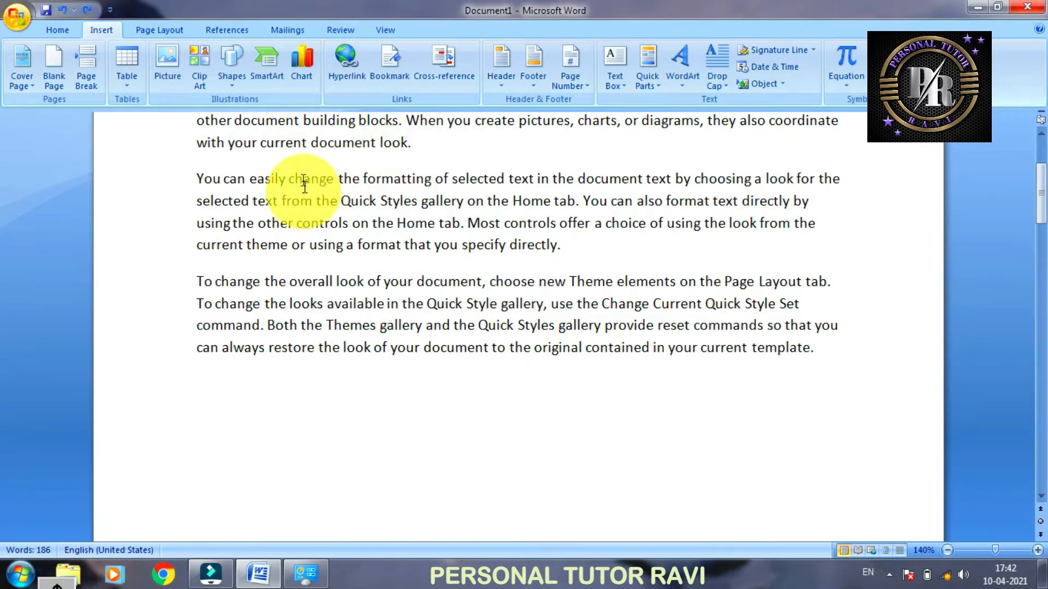
Insert a blank page after the first paragraph, then remove it again.
click(70, 71)
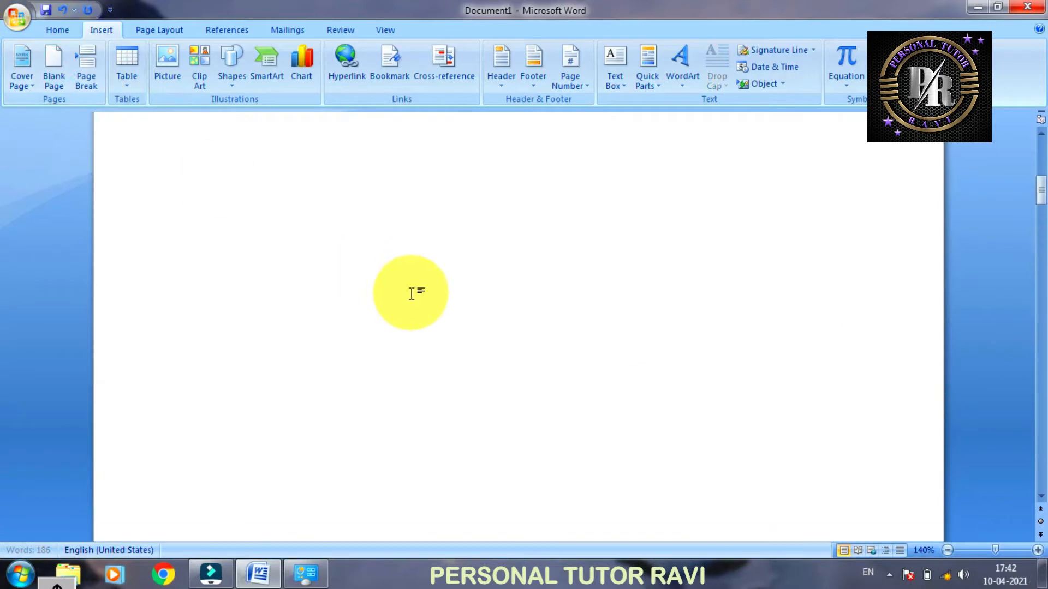
scroll(409, 293, up, 10)
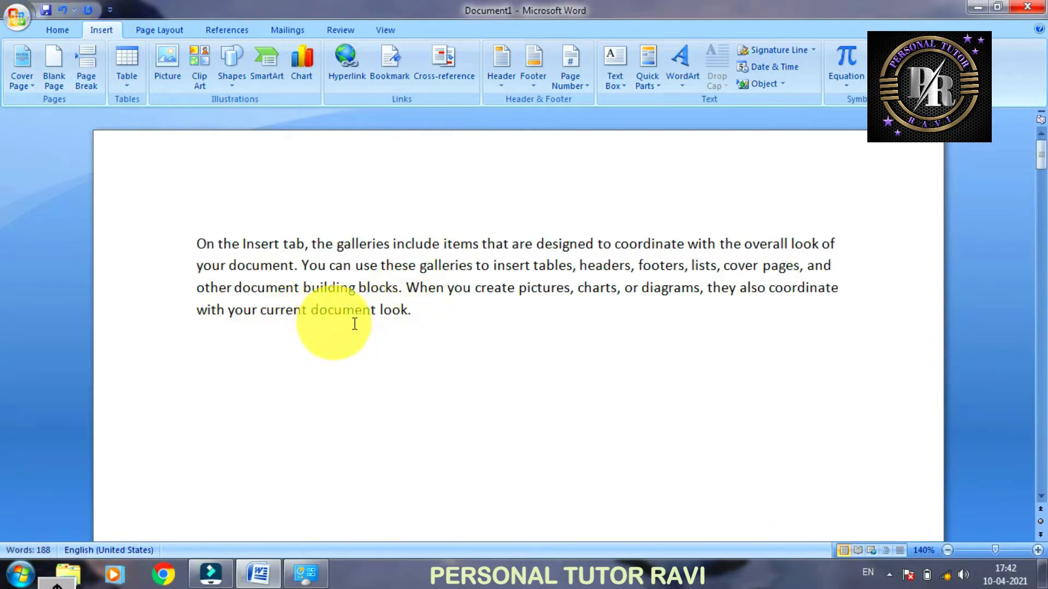
scroll(415, 322, down, 10)
scroll(431, 326, down, 5)
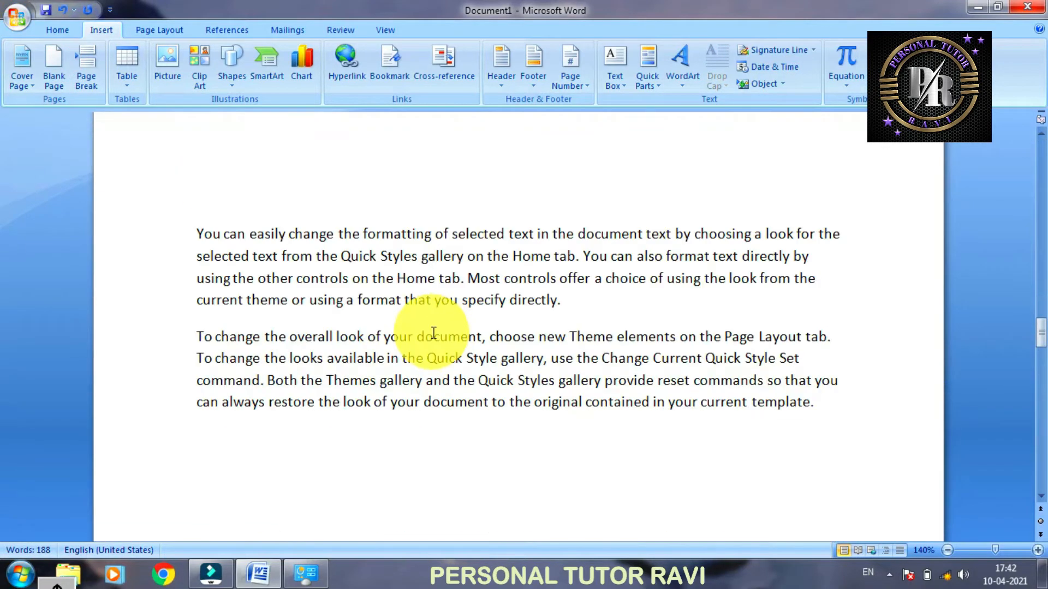
scroll(428, 325, up, 4)
scroll(419, 322, up, 3)
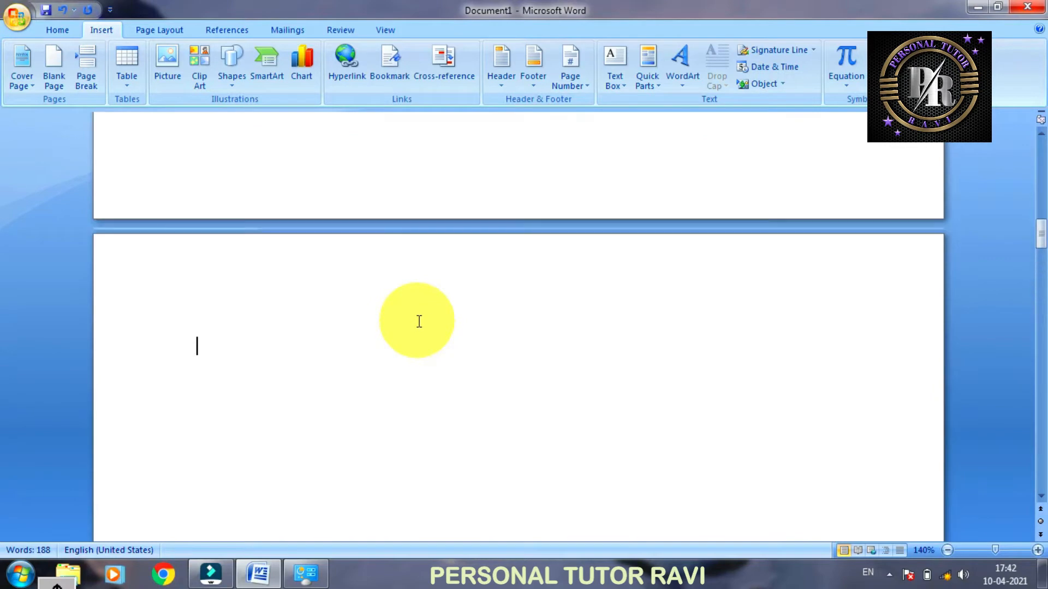
key(BackSpace)
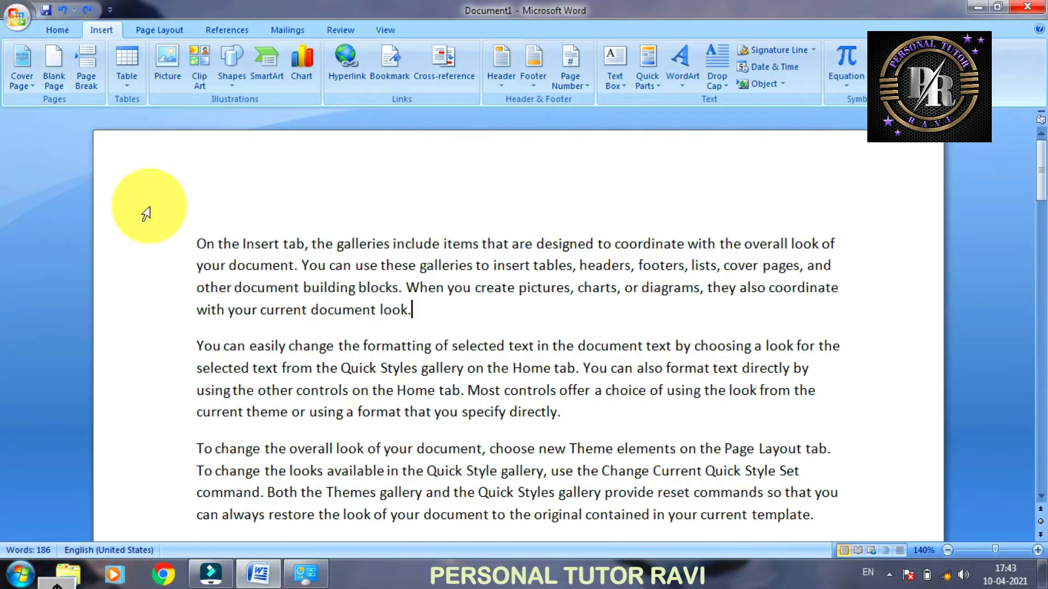
Insert a page break after the first paragraph, check the split text, and take the break out again.
click(87, 72)
scroll(295, 306, up, 5)
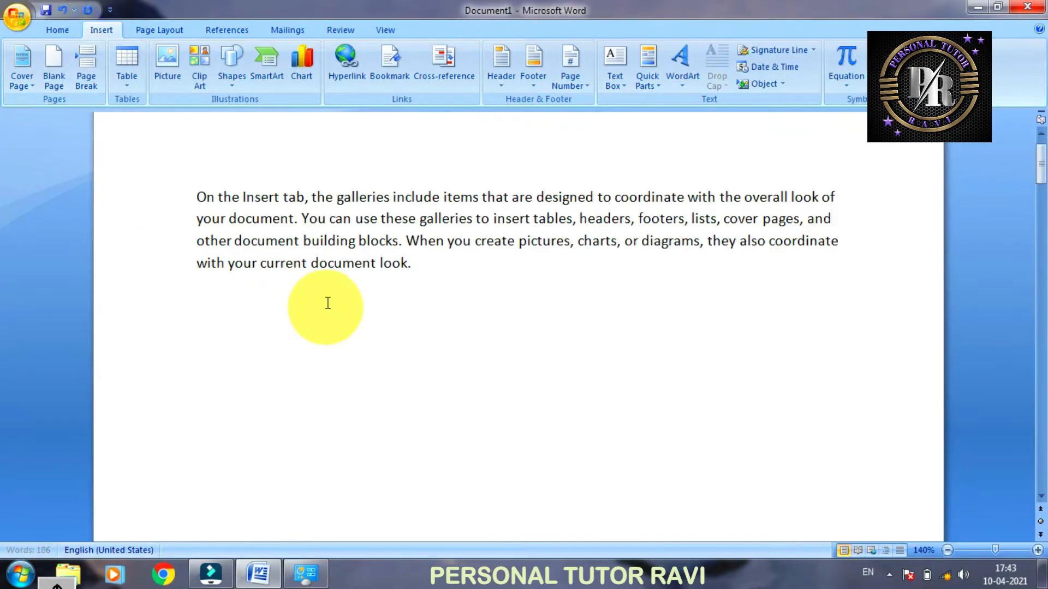
scroll(389, 403, down, 10)
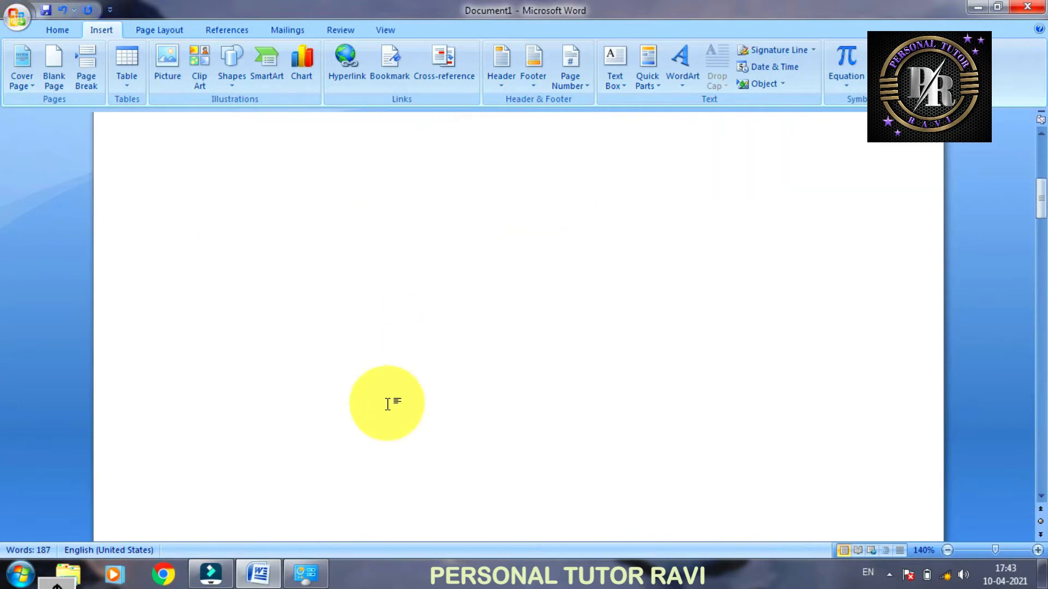
scroll(388, 403, down, 1)
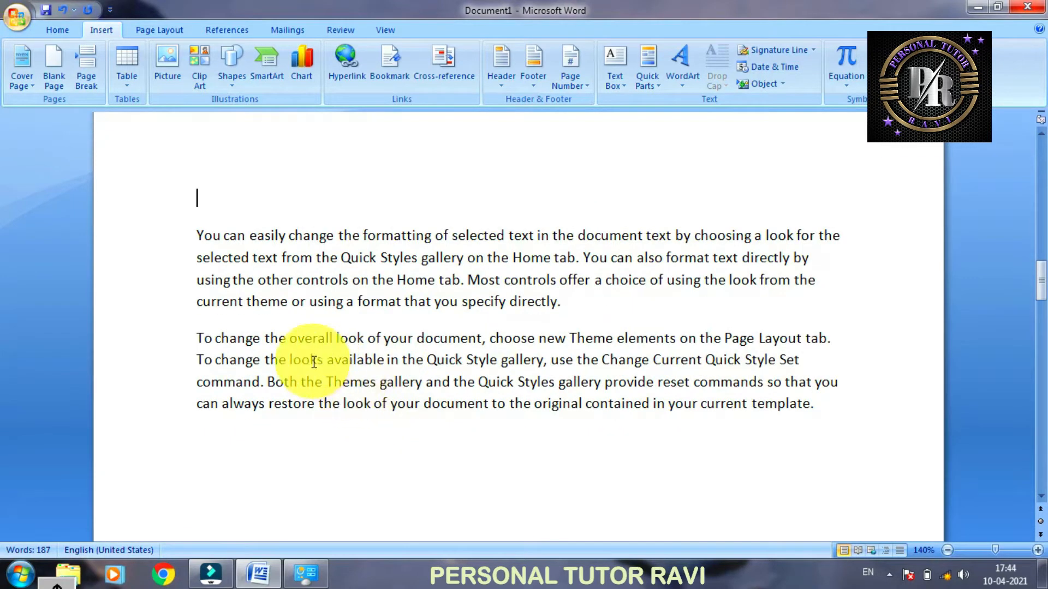
scroll(343, 362, up, 6)
scroll(343, 361, up, 4)
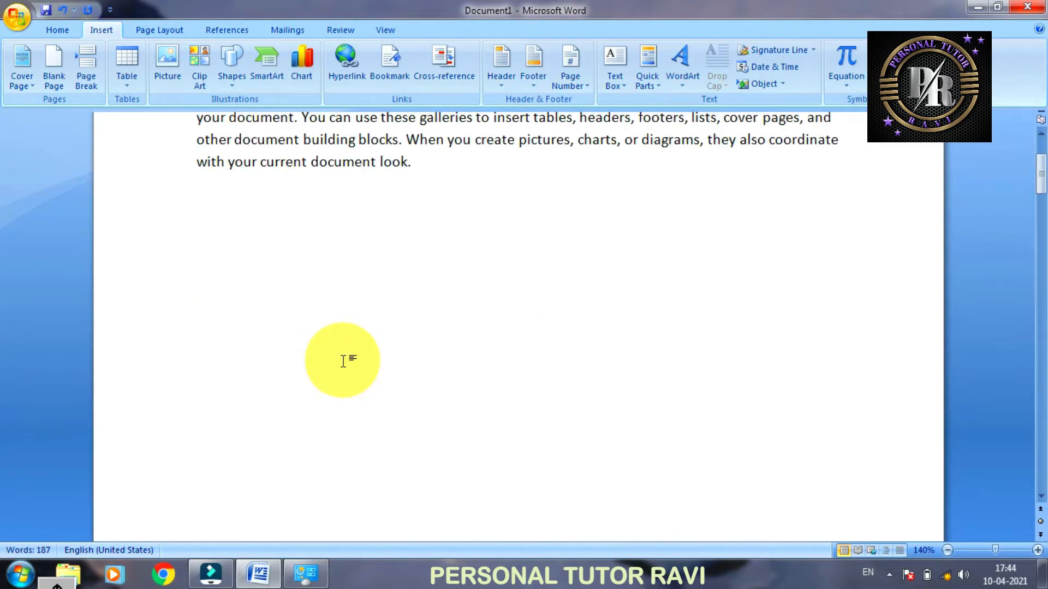
scroll(343, 361, down, 4)
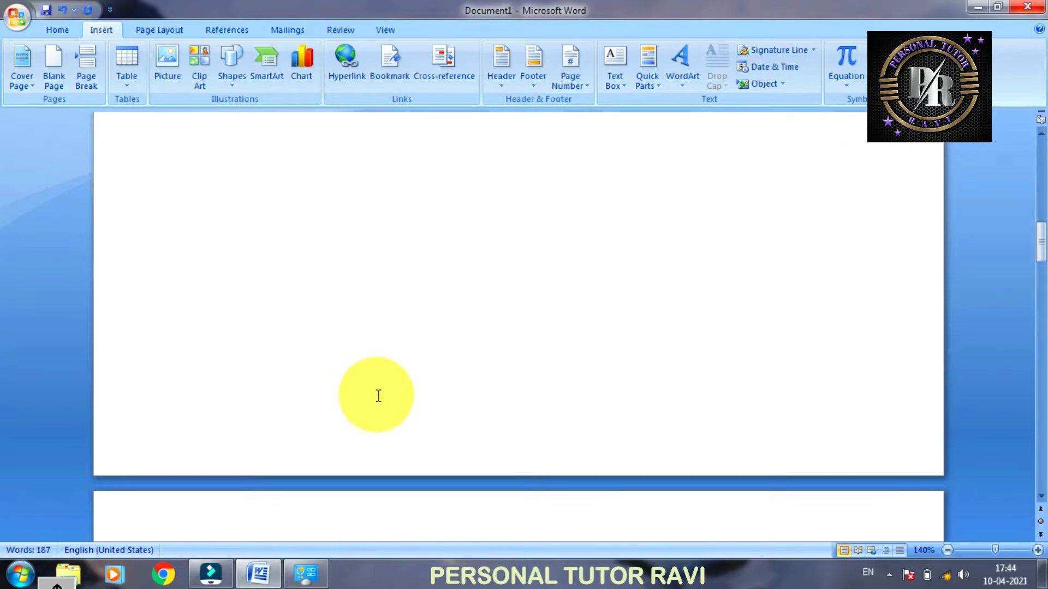
scroll(378, 396, down, 1)
scroll(378, 396, up, 2)
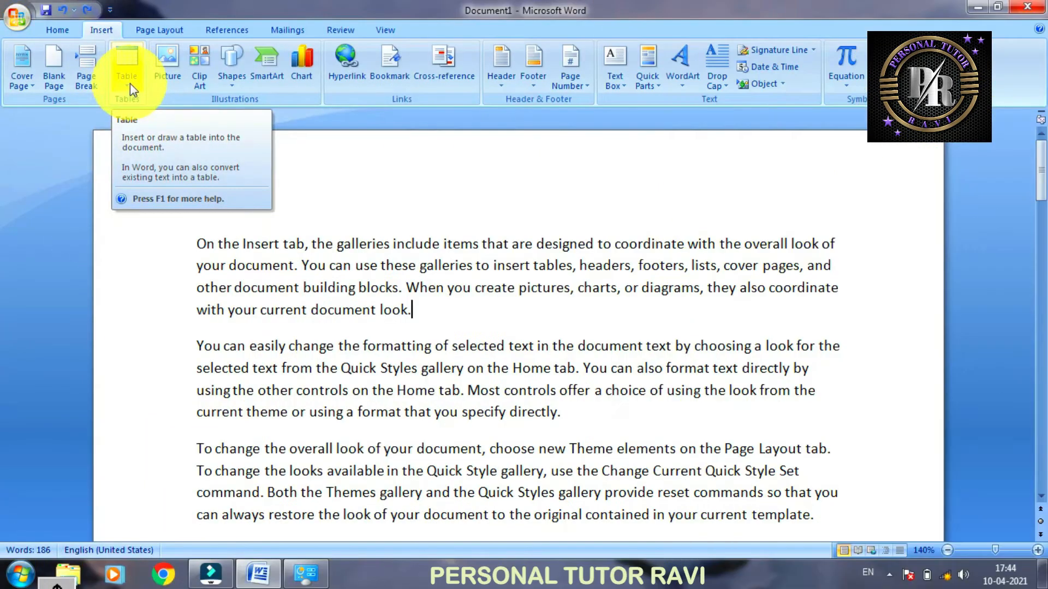
Draw a small freehand table at the first paragraph and divide it with a row line and two column lines.
click(130, 84)
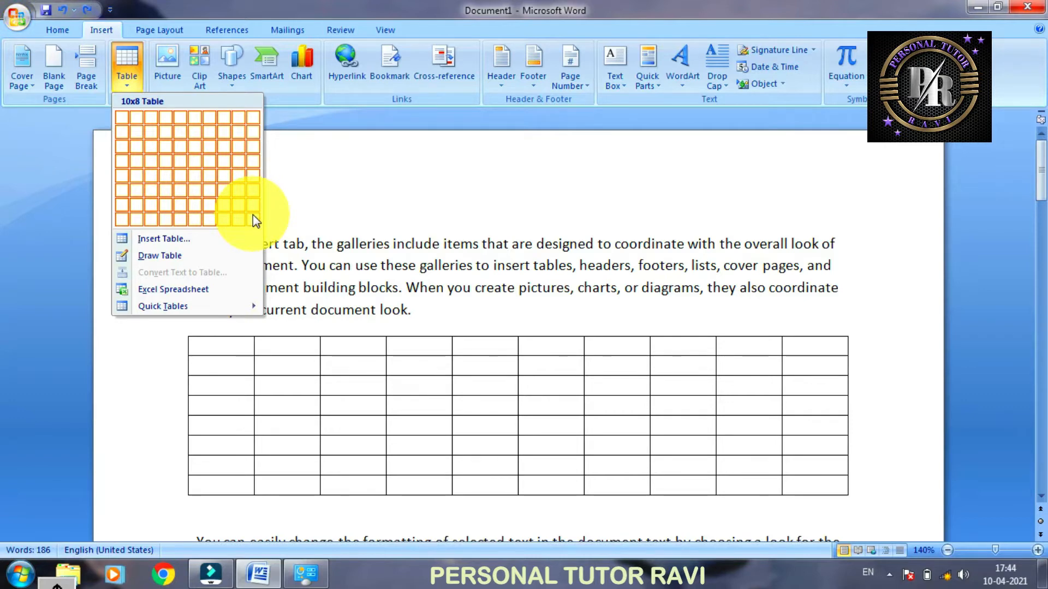
click(173, 257)
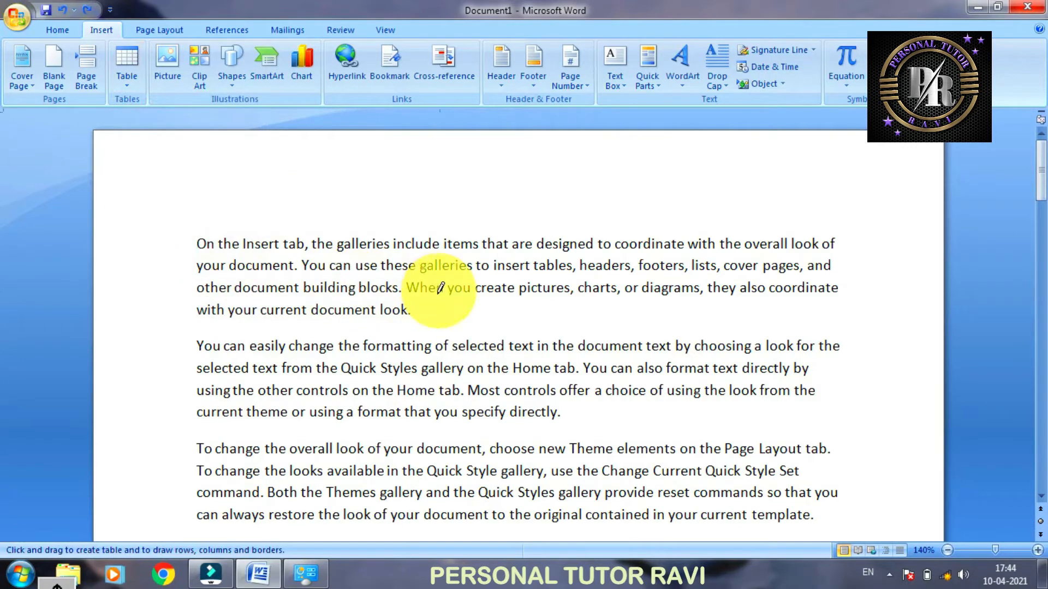
mouse_move(426, 303)
mouse_down()
mouse_move(519, 328)
mouse_move(632, 335)
mouse_up()
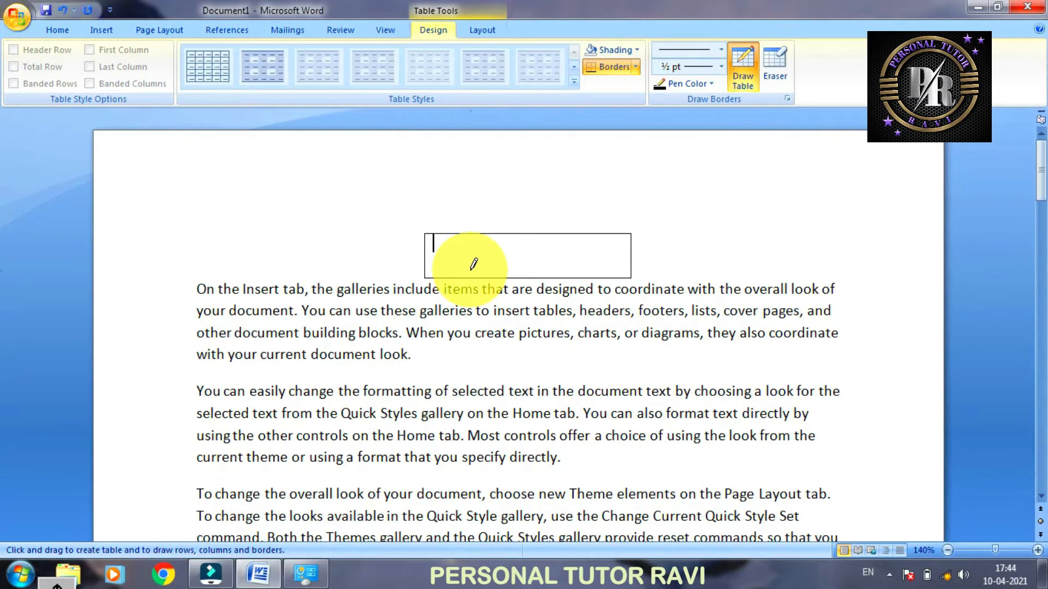
mouse_move(432, 252)
mouse_down()
mouse_move(568, 244)
mouse_move(542, 276)
mouse_up()
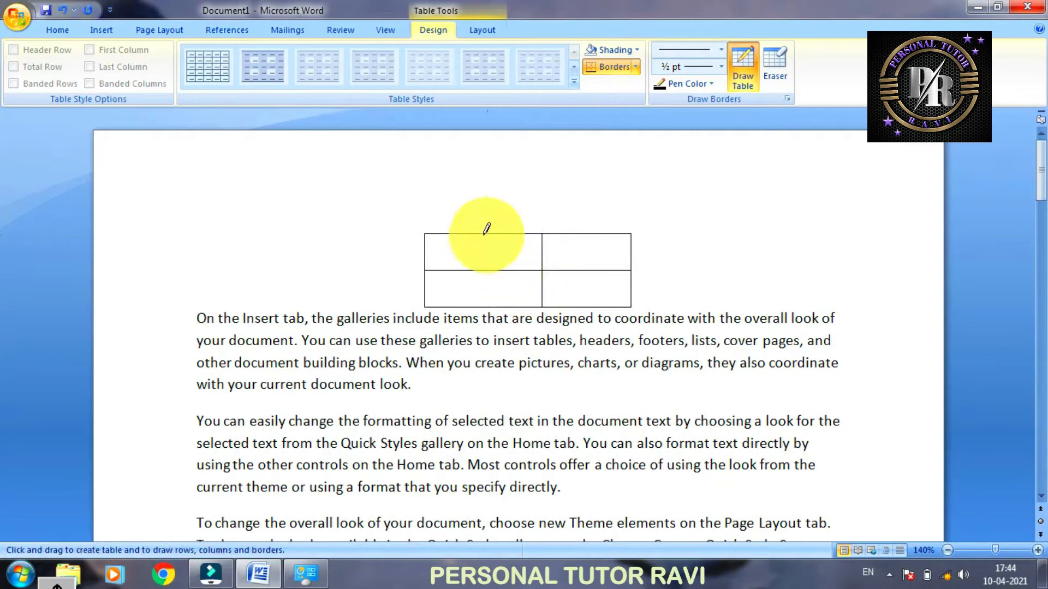
drag(483, 229, 483, 306)
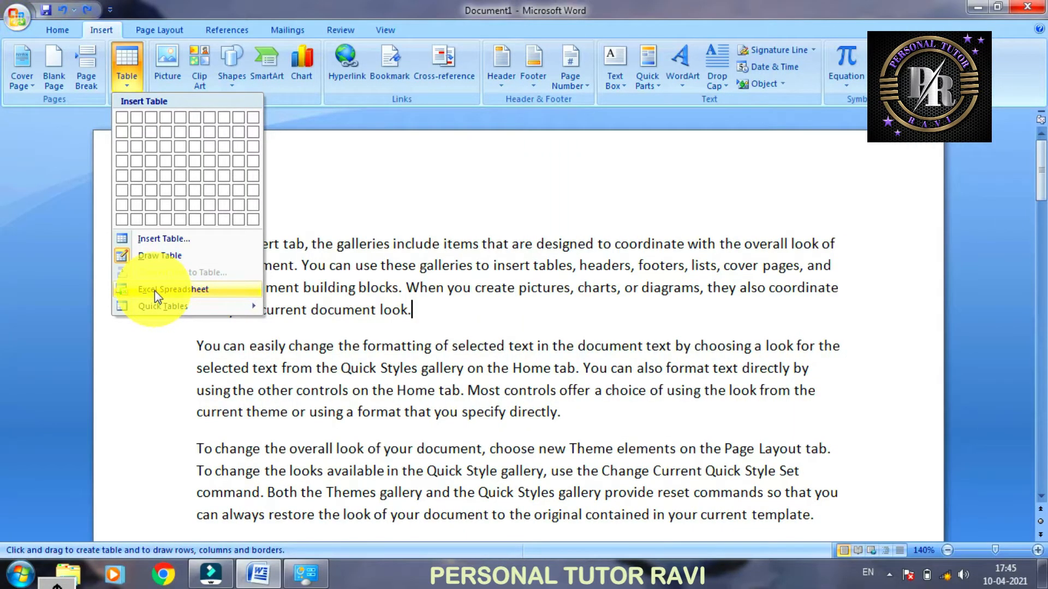
Insert an Excel spreadsheet after the first paragraph, leave its editing mode and reopen it to select a cell.
click(155, 290)
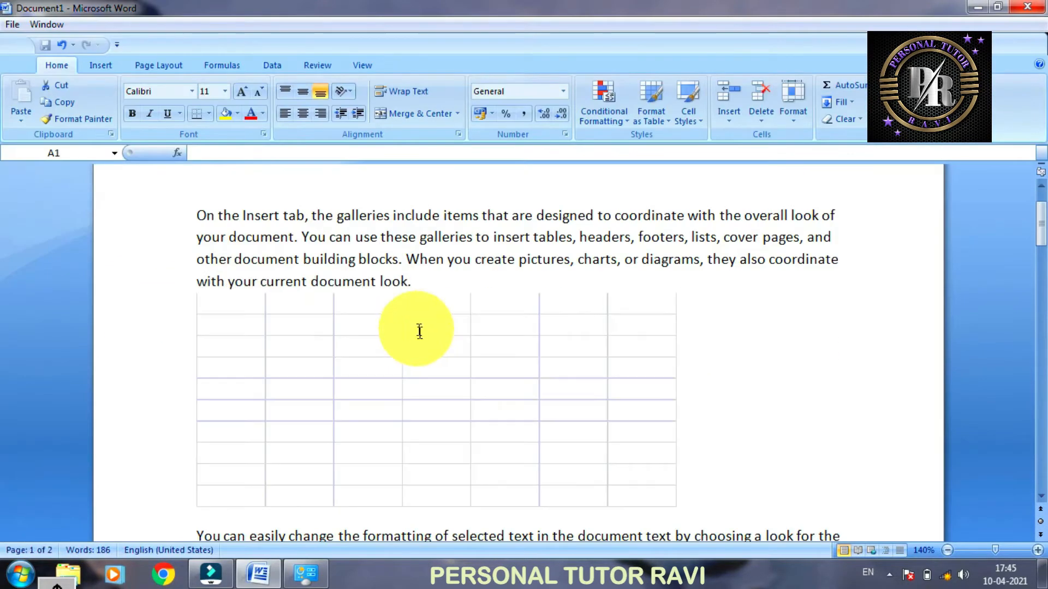
key(Escape)
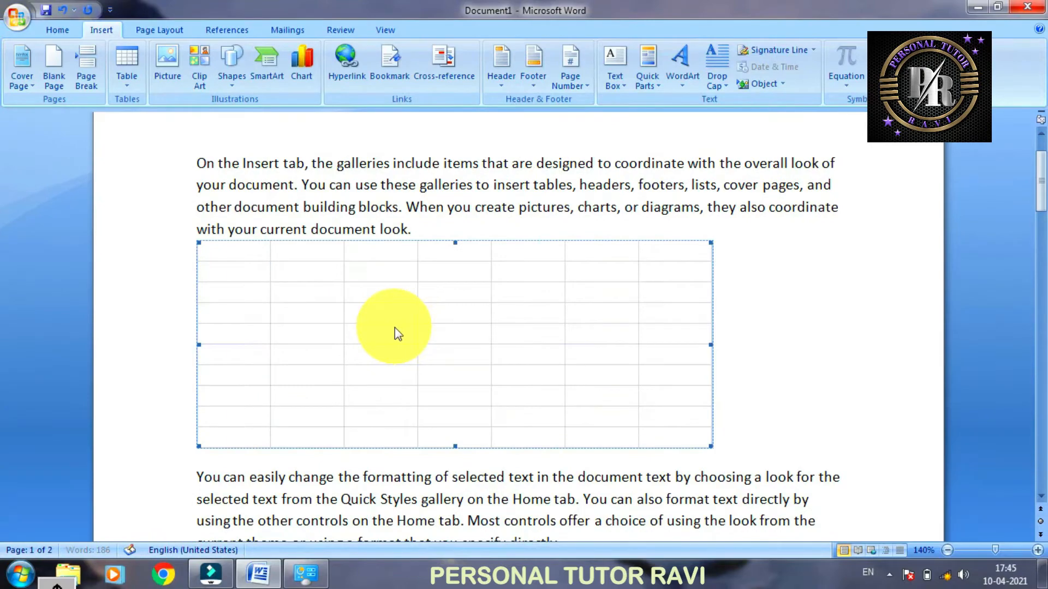
double_click(388, 329)
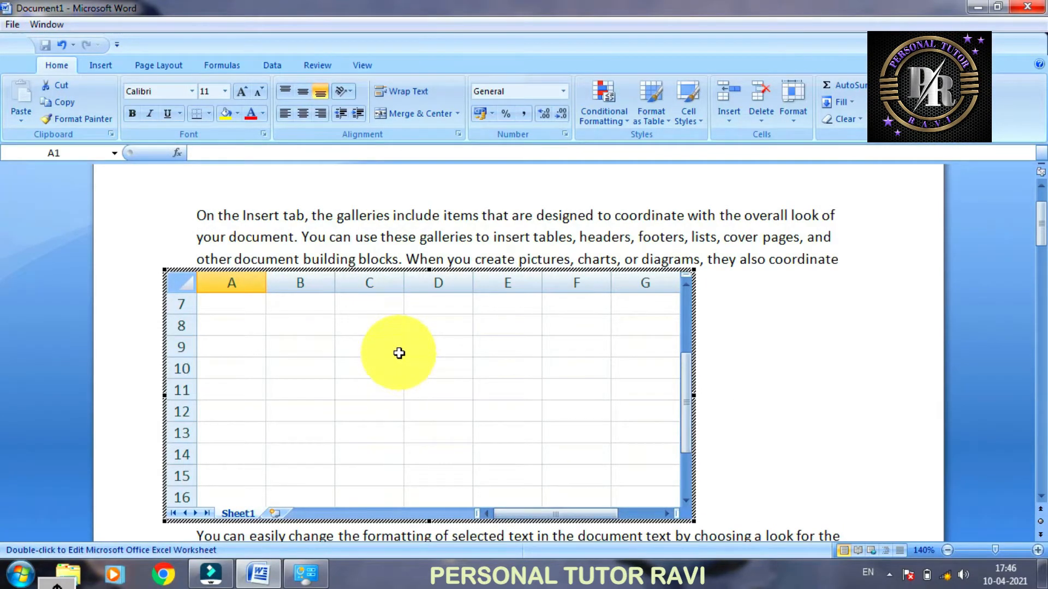
click(313, 344)
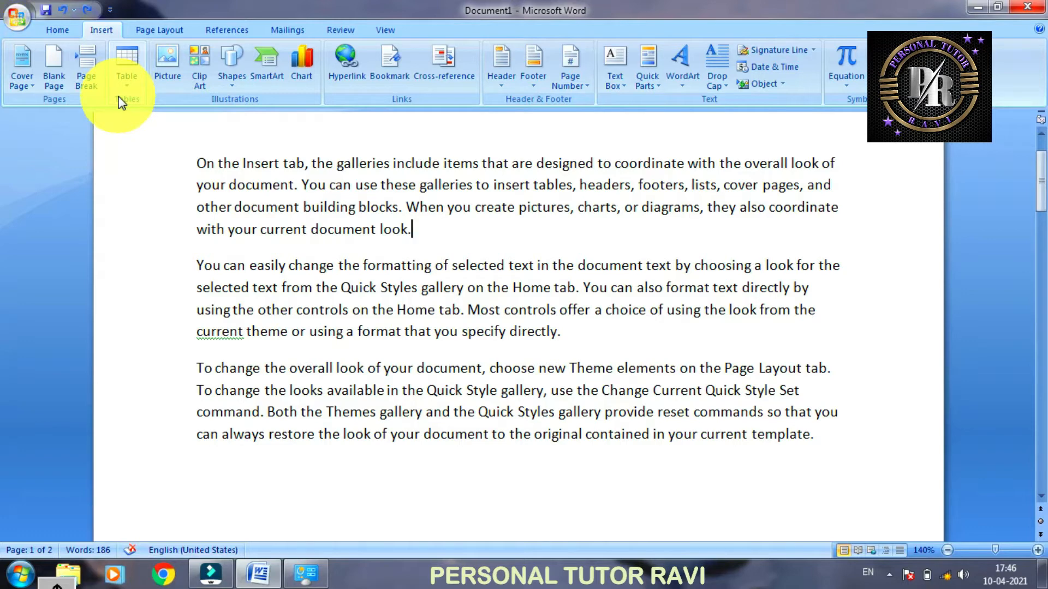
Insert the Koala picture from Sample Pictures after the first paragraph and shrink it.
click(166, 77)
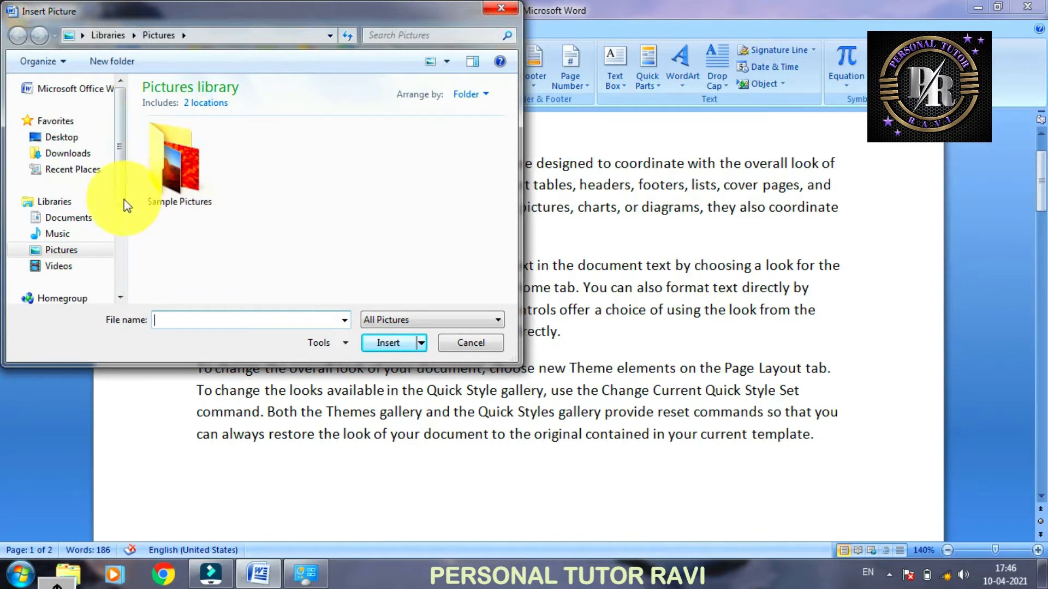
double_click(173, 180)
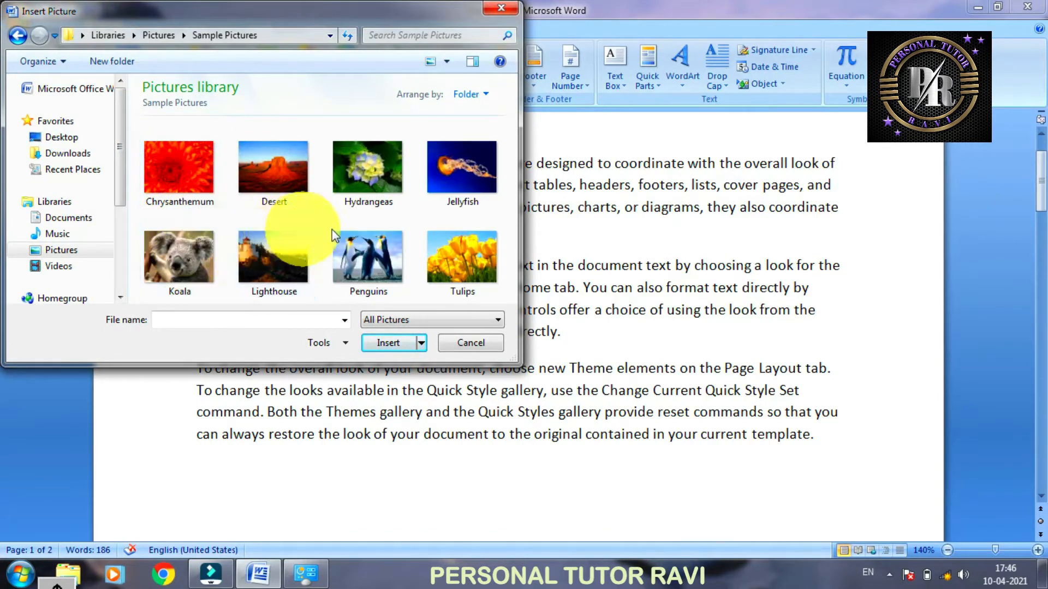
double_click(201, 253)
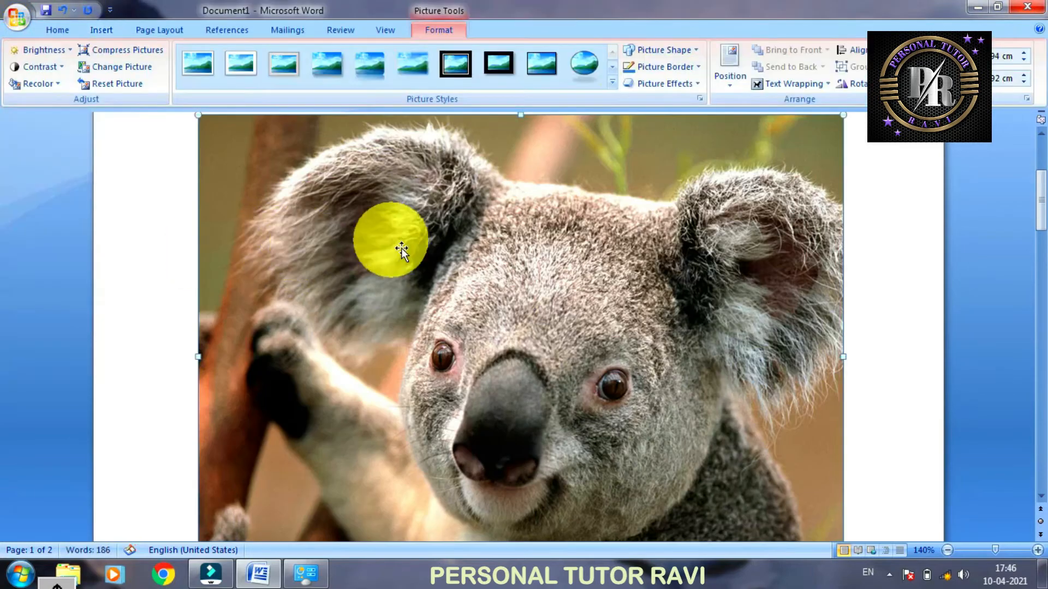
scroll(401, 249, up, 3)
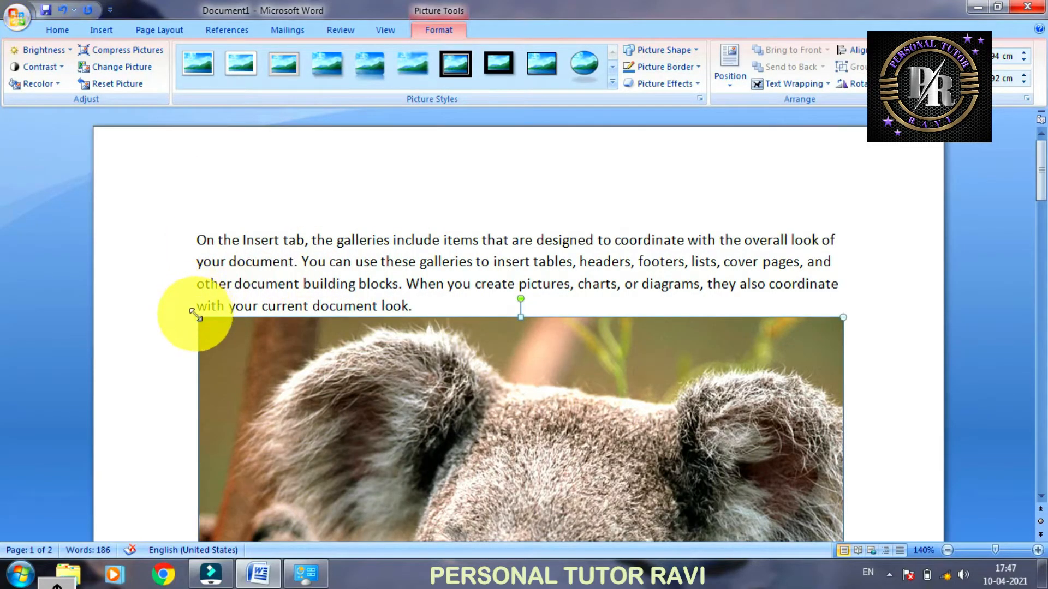
drag(196, 316, 437, 445)
scroll(292, 311, down, 3)
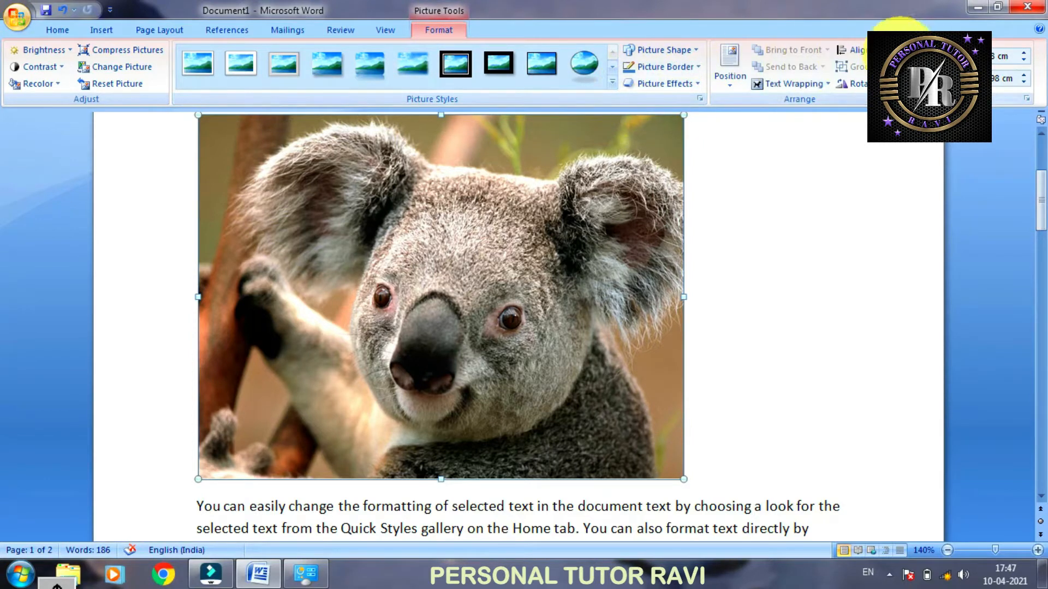
Apply the largest red glow variation to the koala picture.
click(677, 87)
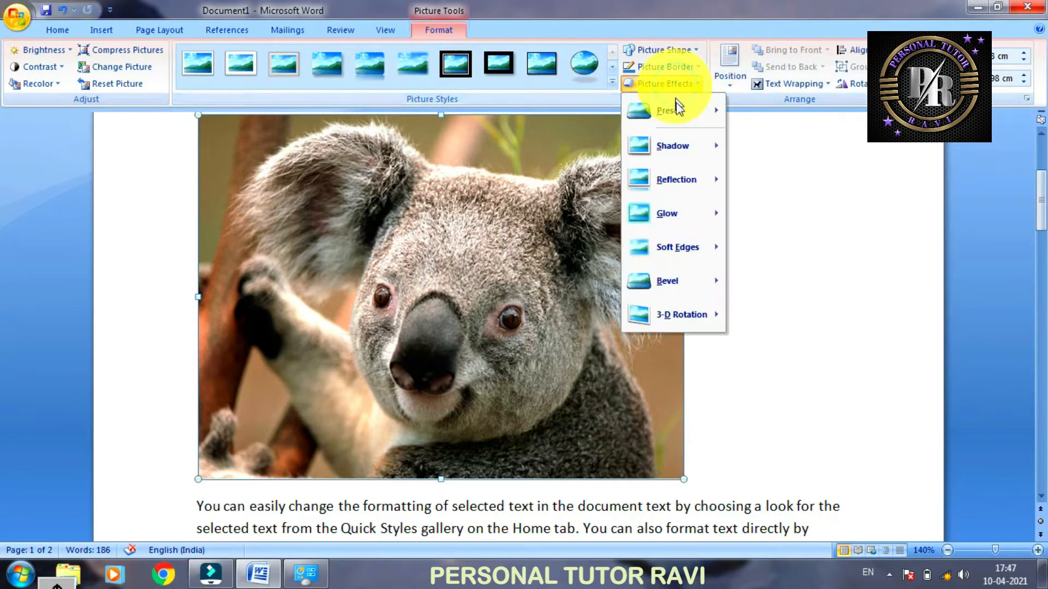
mouse_move(674, 214)
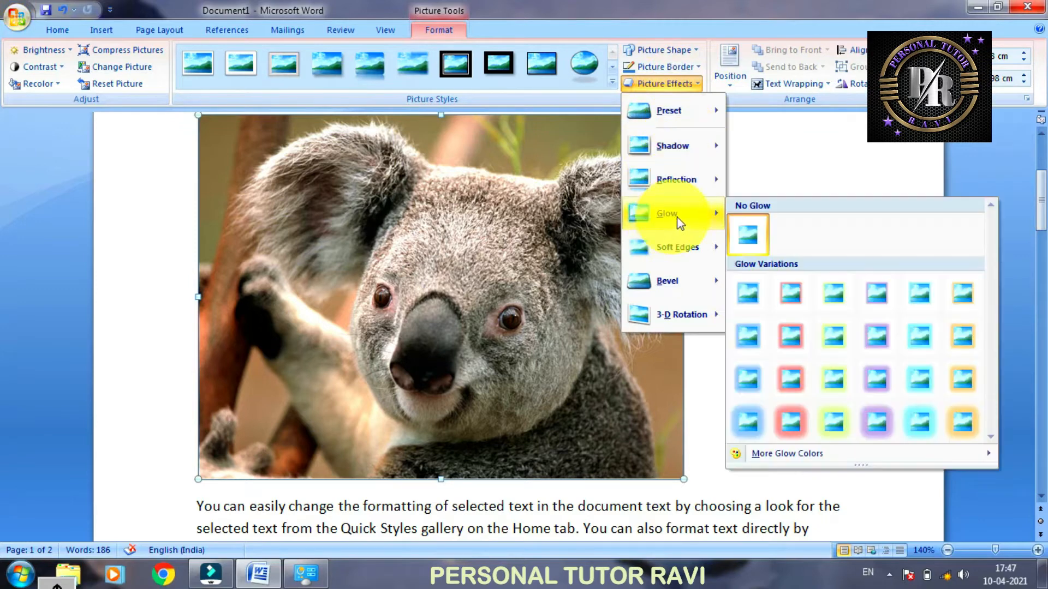
click(790, 421)
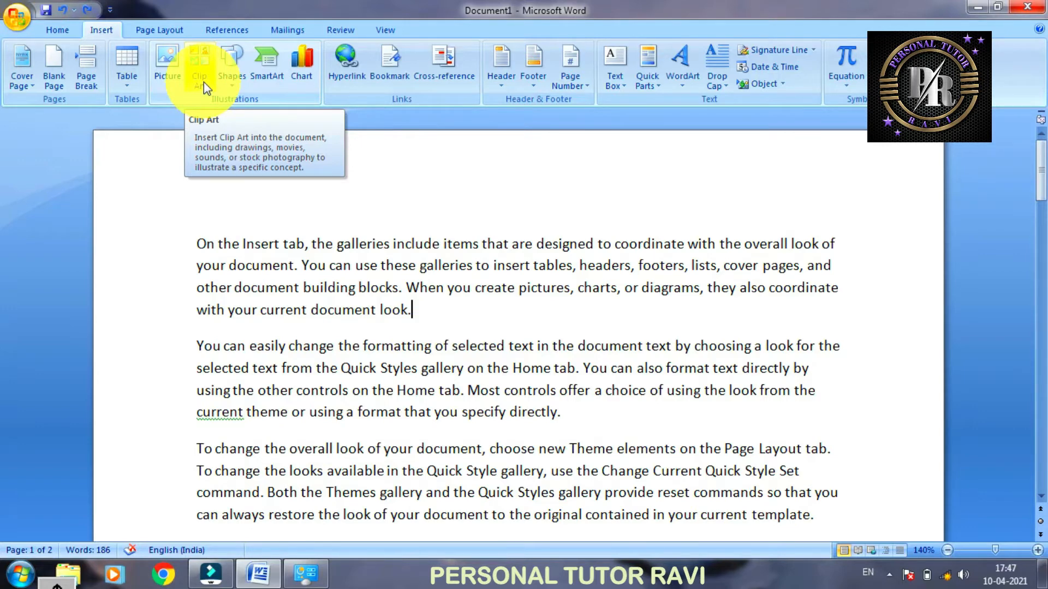
Search the clip art for "computer" across all collections.
click(204, 82)
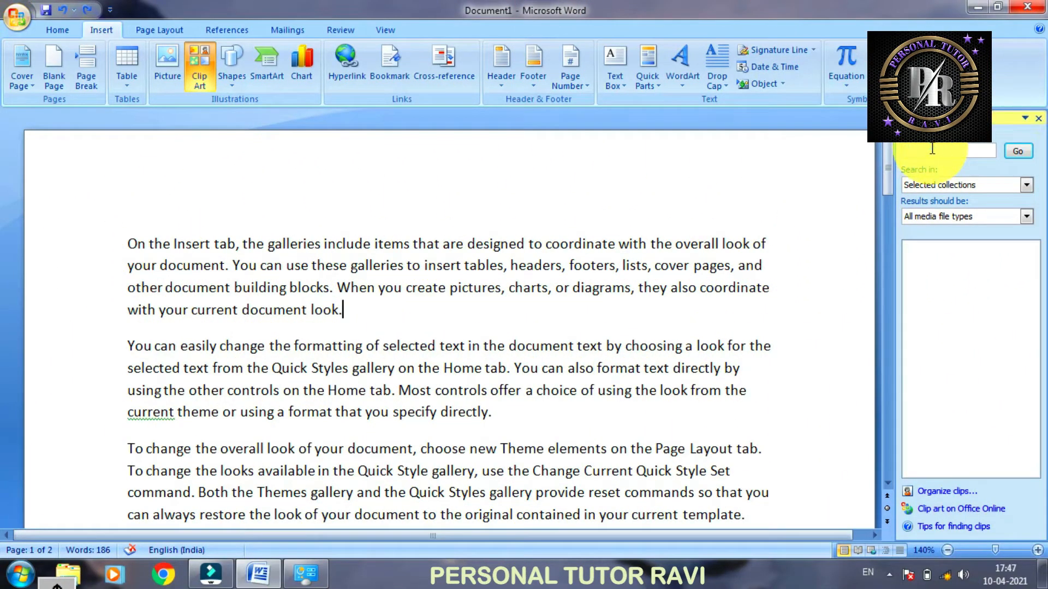
text(computer)
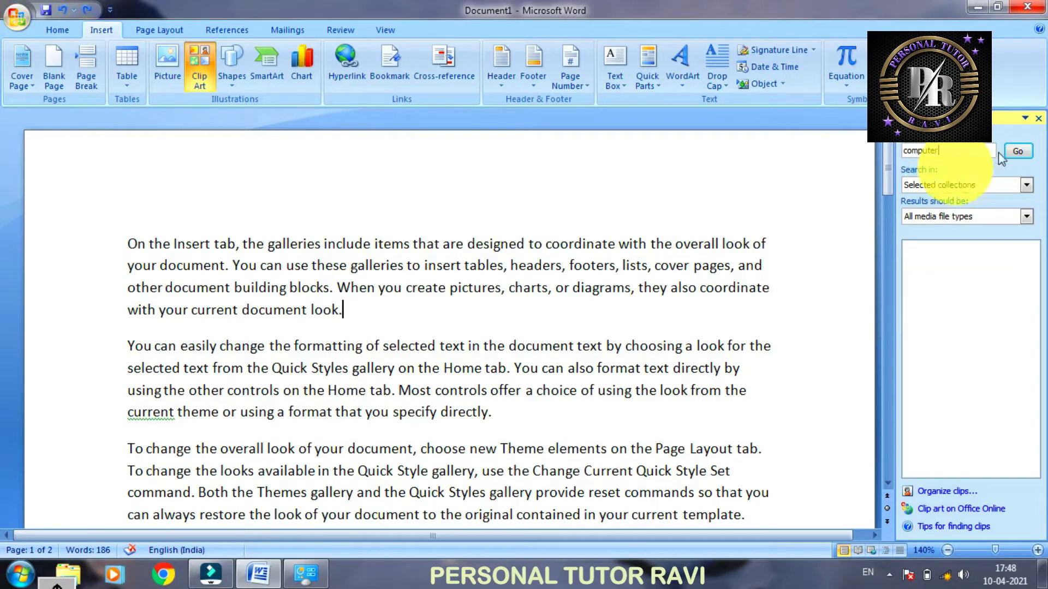
click(1016, 186)
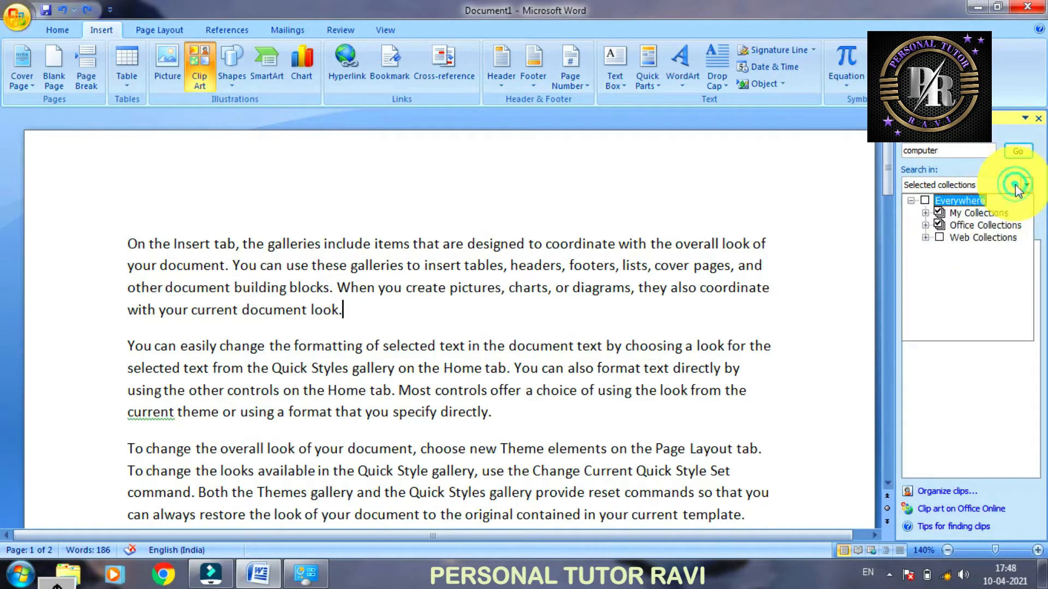
click(925, 201)
click(1018, 153)
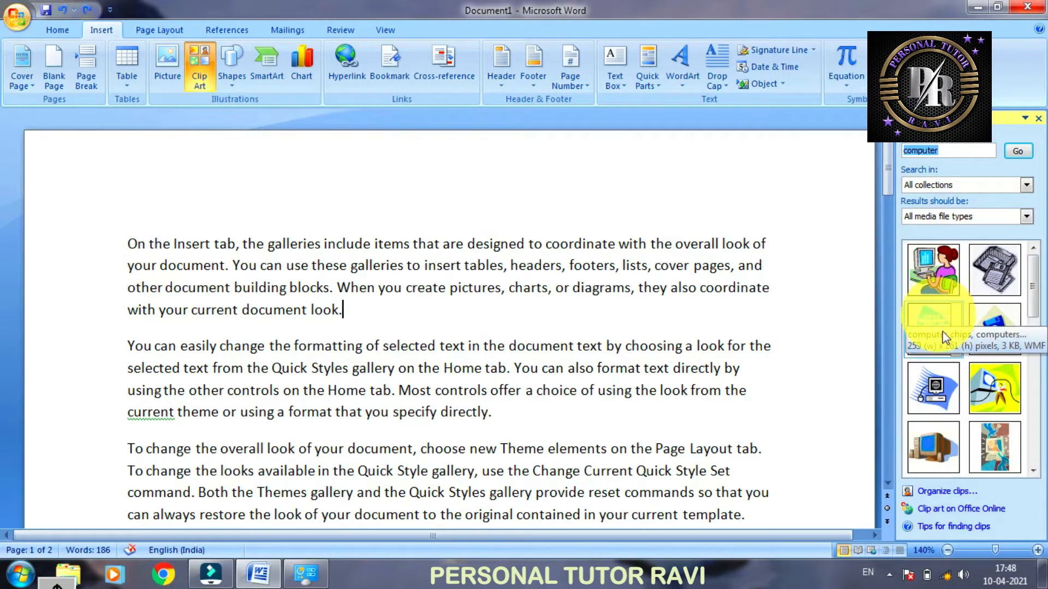
Insert the desktop computer clip after the first paragraph, enlarge it, and undo the changes.
click(934, 444)
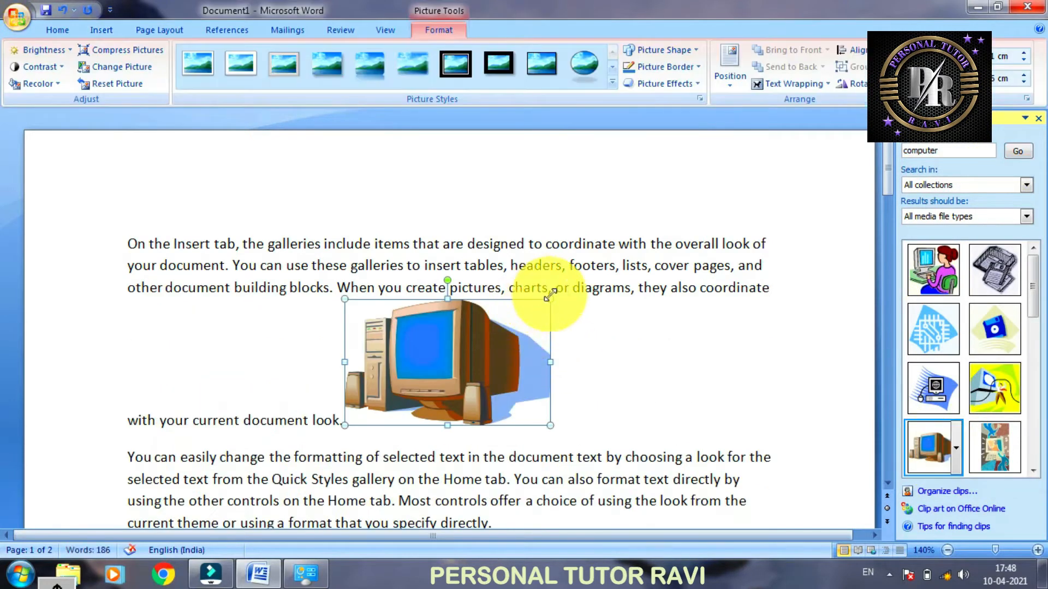
drag(550, 299, 629, 251)
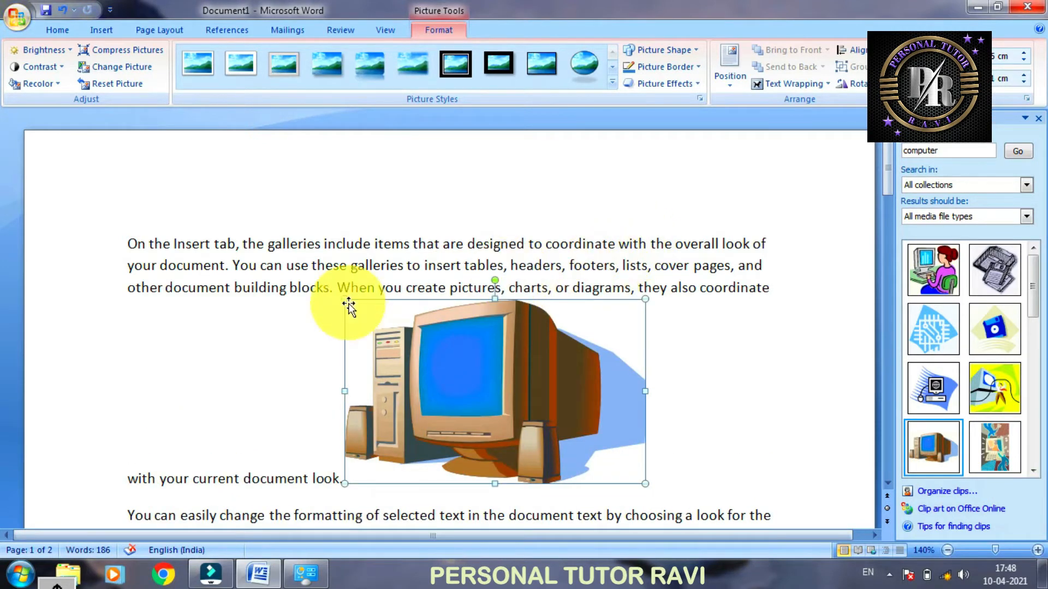
key(ctrl+z)
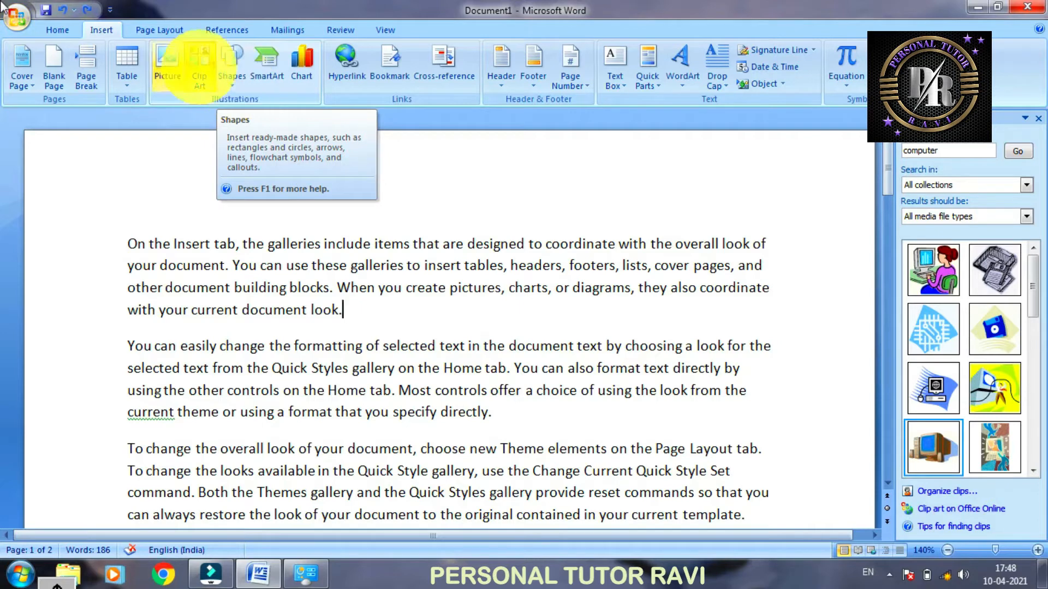
click(233, 82)
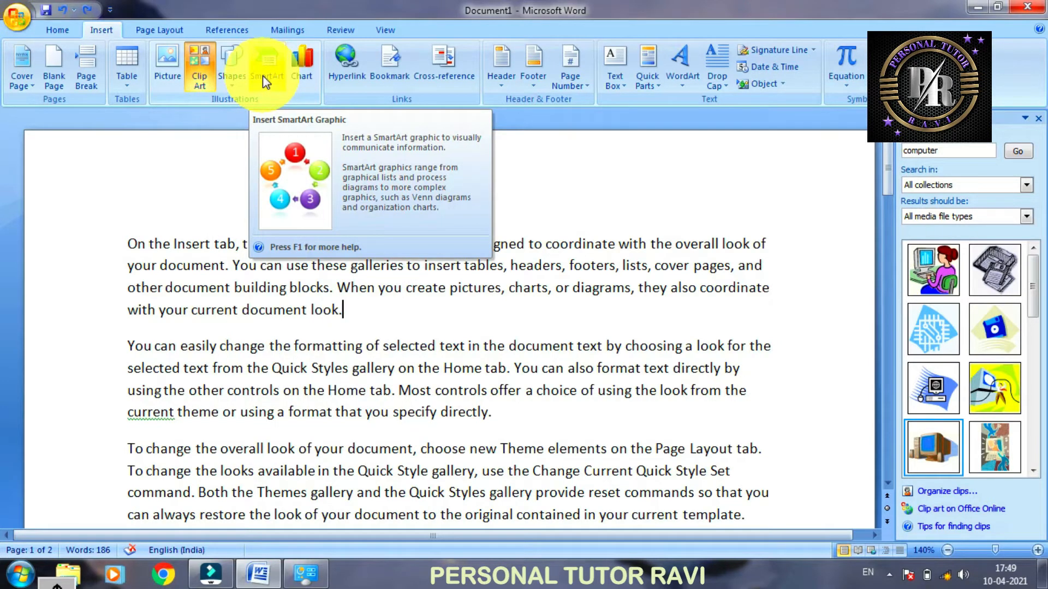
Insert a Horizontal Hierarchy SmartArt graphic after the first paragraph.
click(263, 75)
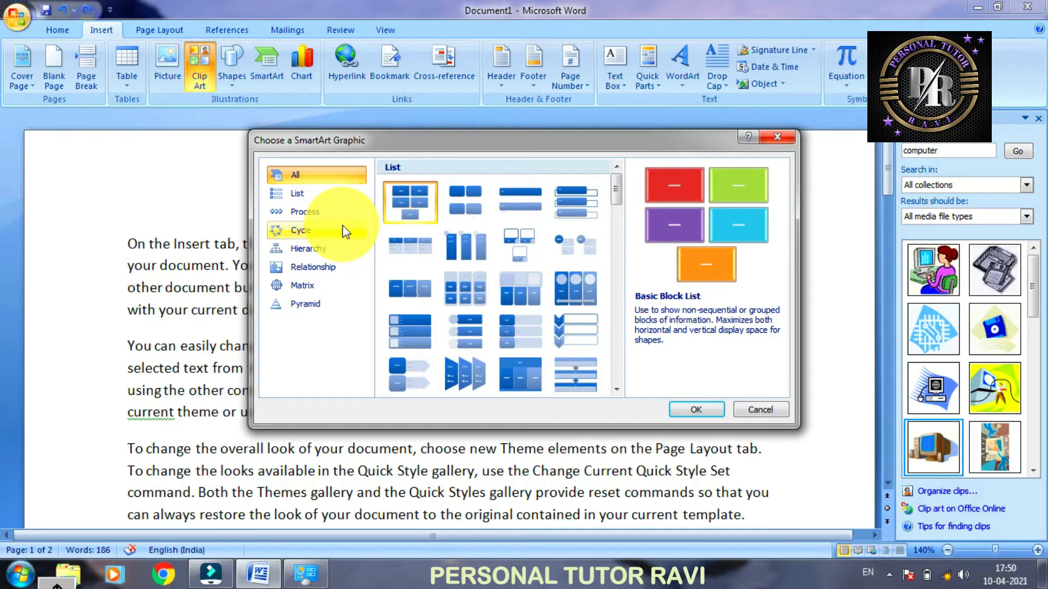
click(323, 196)
click(315, 249)
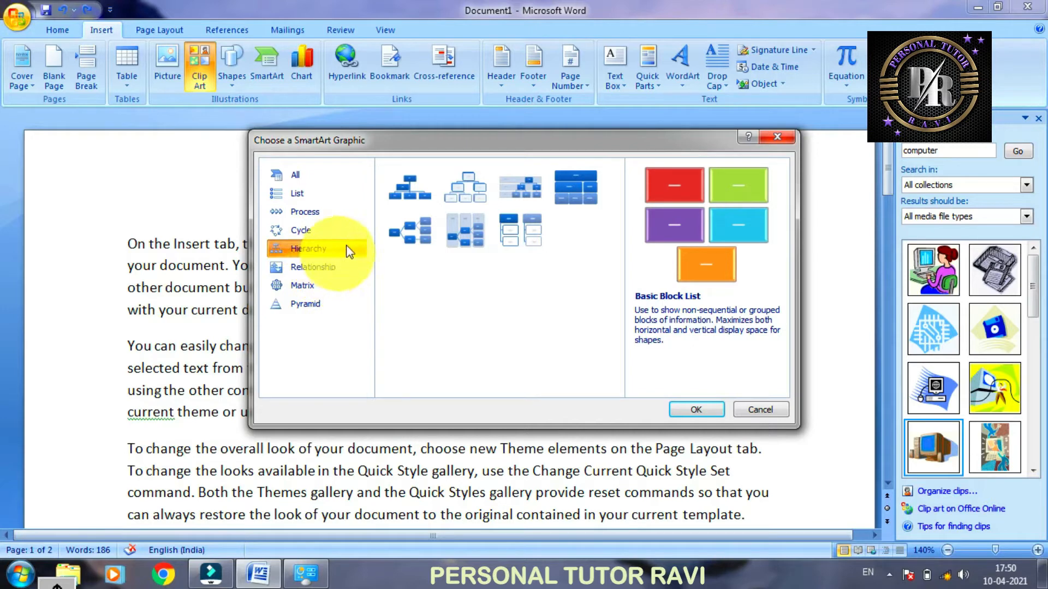
click(407, 232)
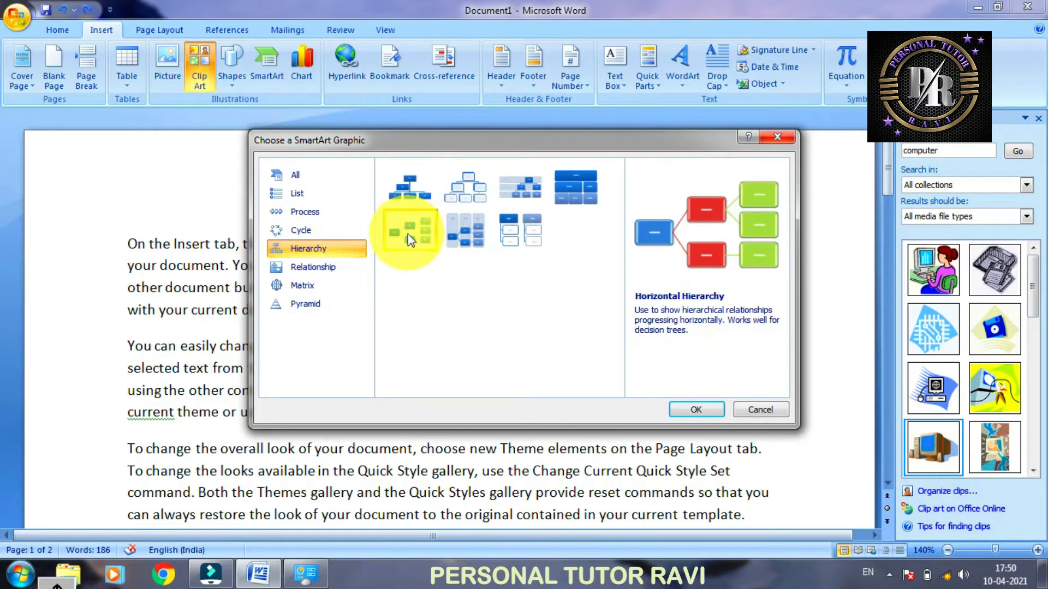
click(701, 410)
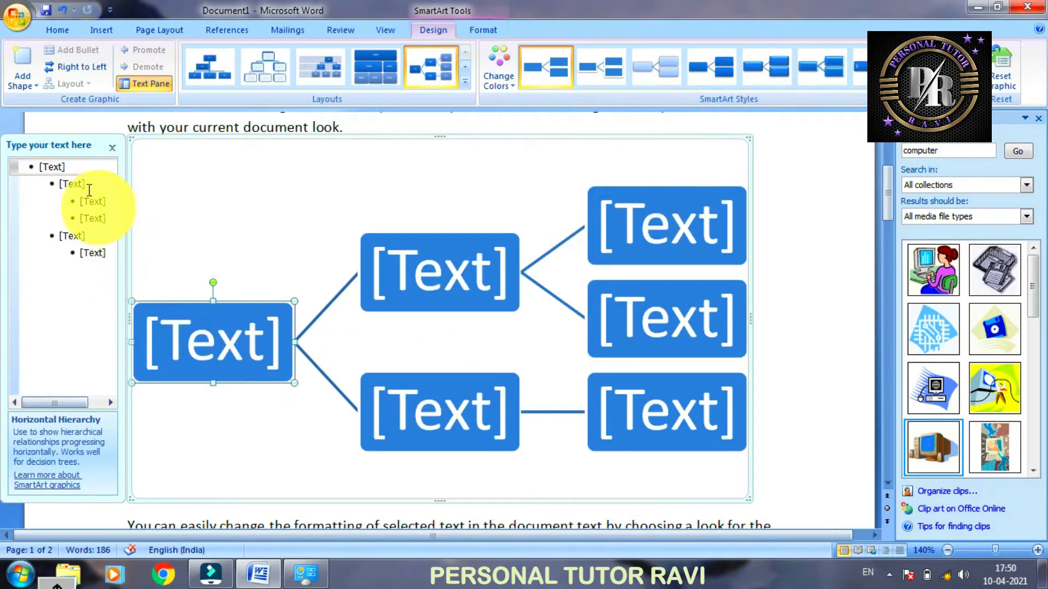
Label the hierarchy's root box "computer" and its two child boxes "hardware" and "software".
click(50, 167)
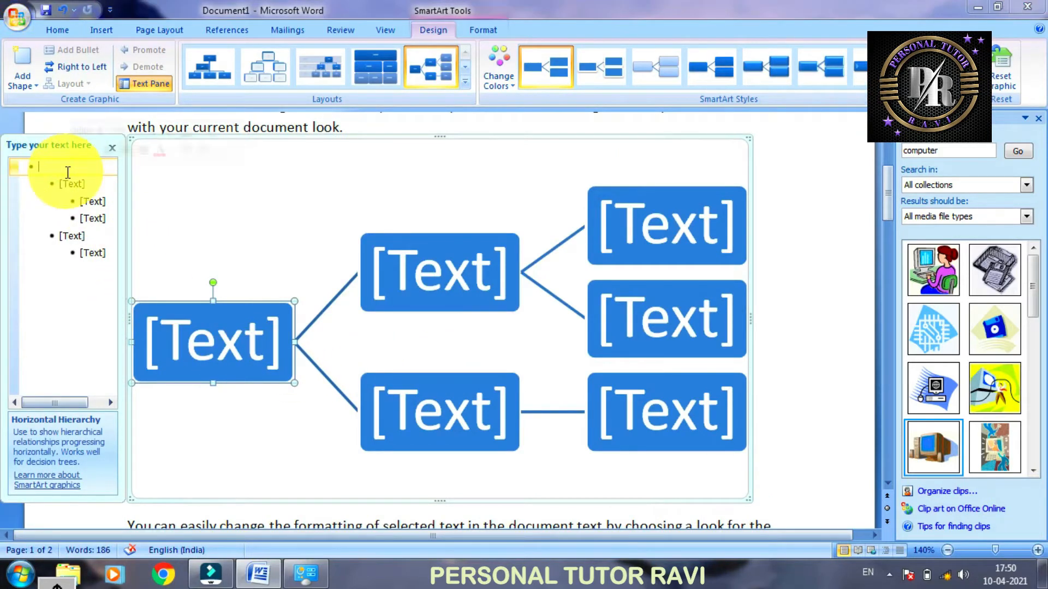
text(computer)
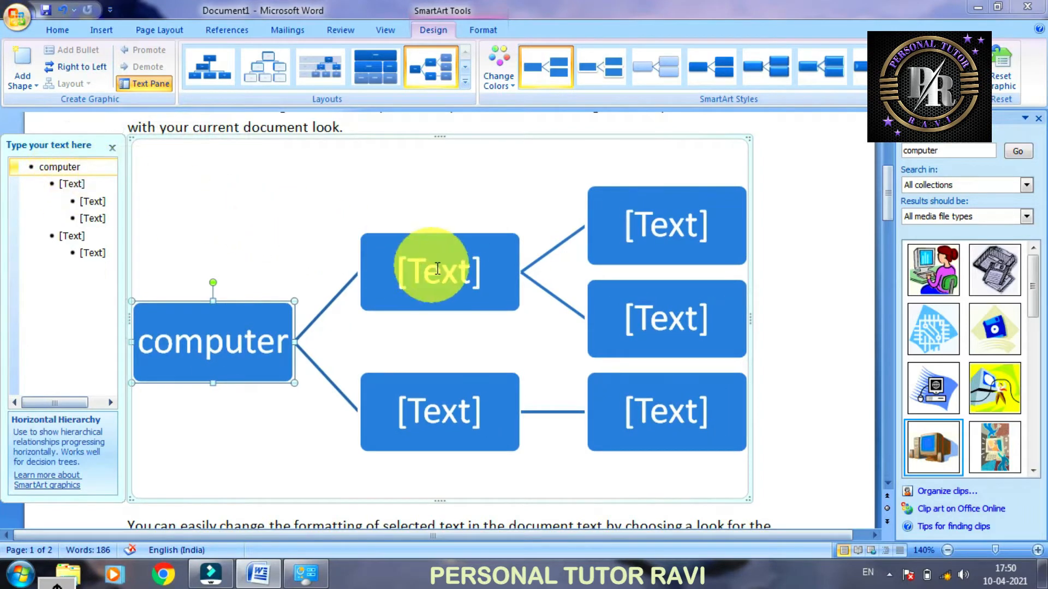
click(438, 270)
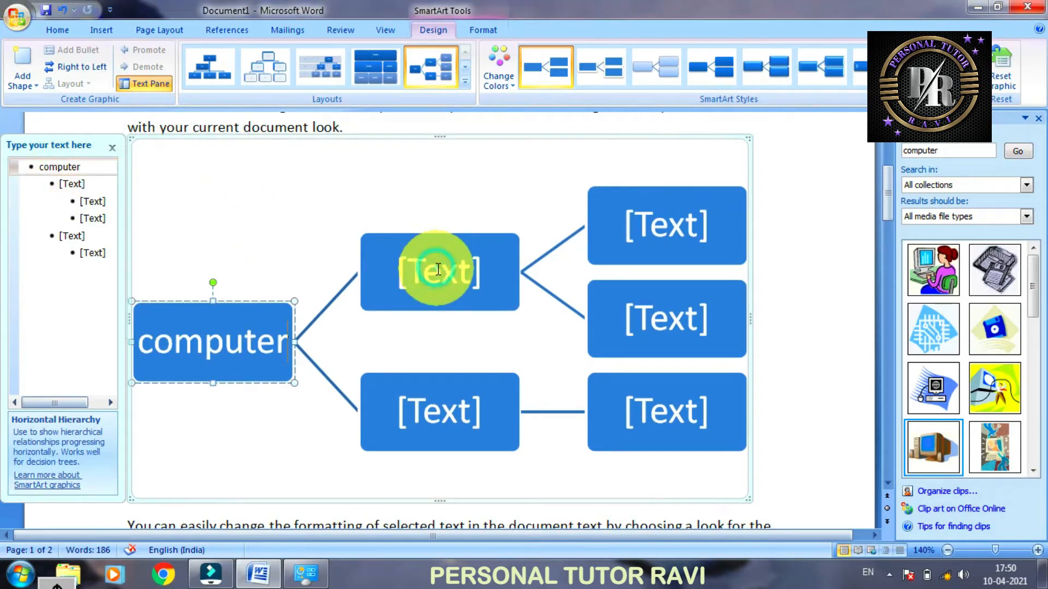
click(83, 186)
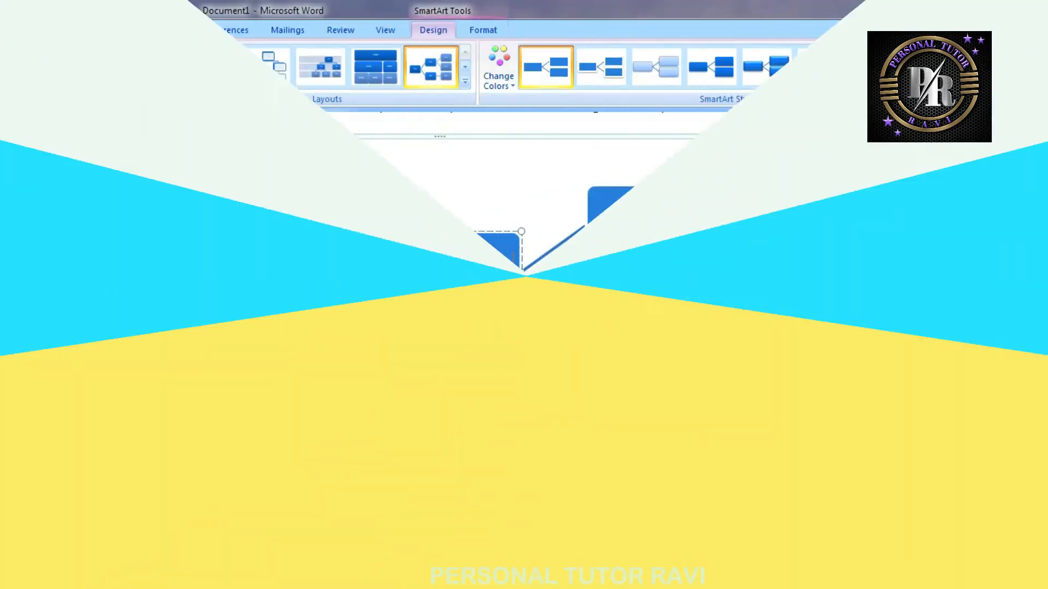
click(468, 286)
click(481, 409)
text(software)
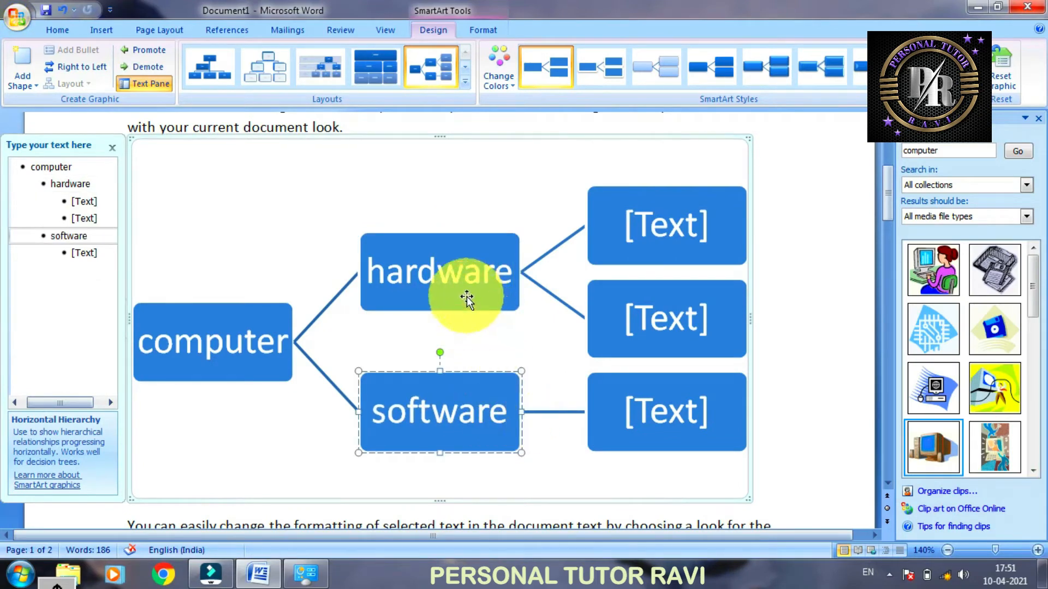
Try out different SmartArt styles on the horizontal hierarchy graphic.
click(662, 224)
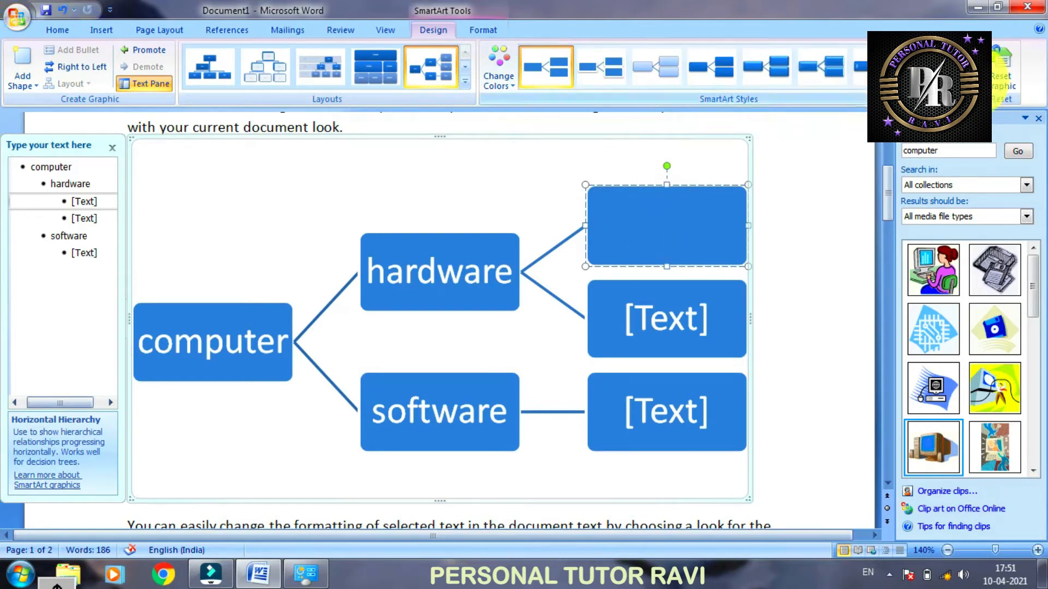
click(931, 67)
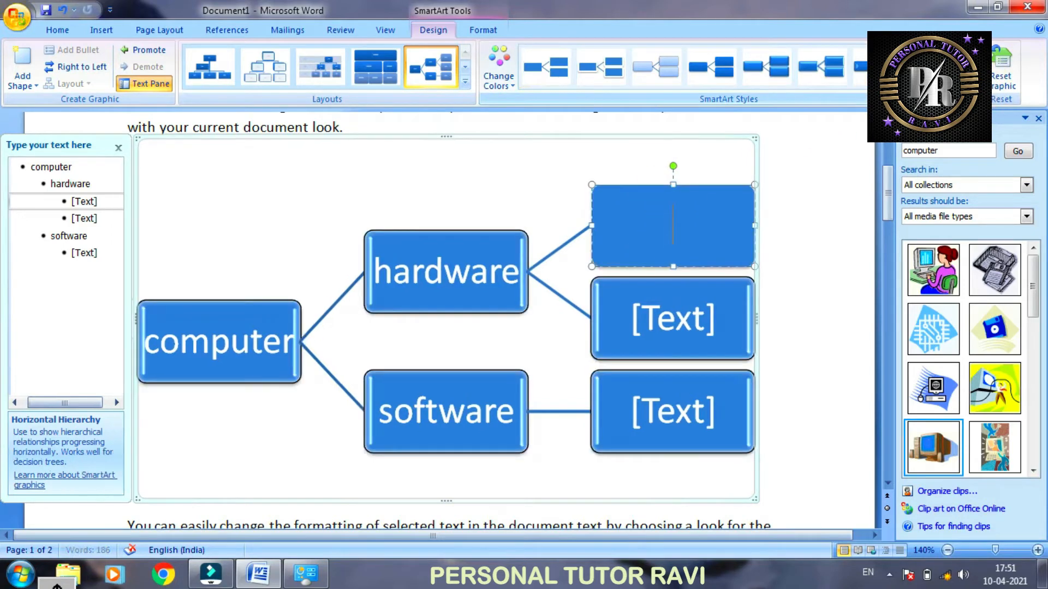
click(994, 88)
click(563, 143)
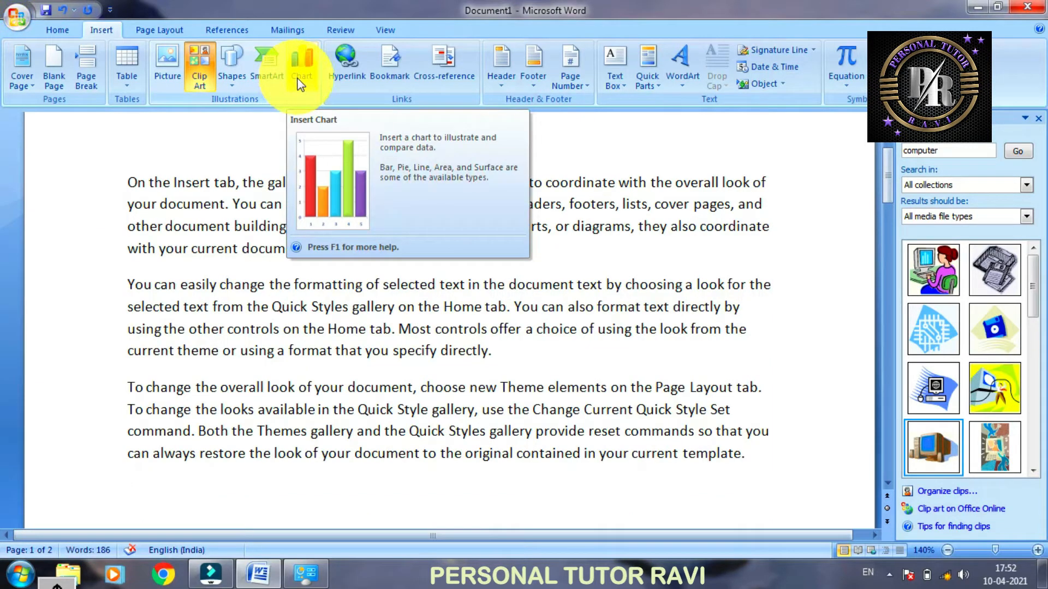
Insert a clustered column chart into the document.
click(299, 81)
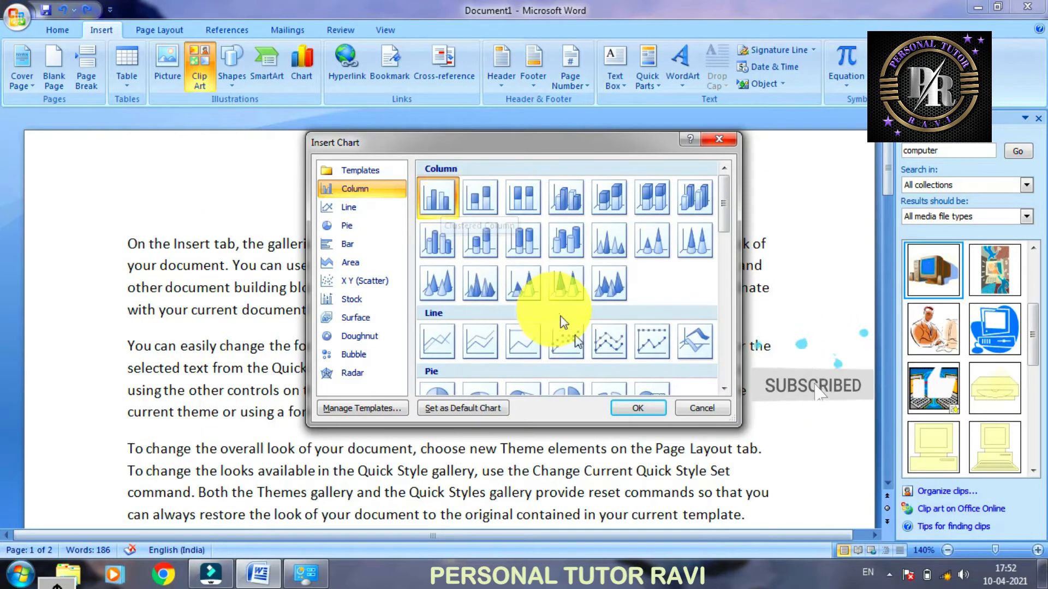
click(622, 408)
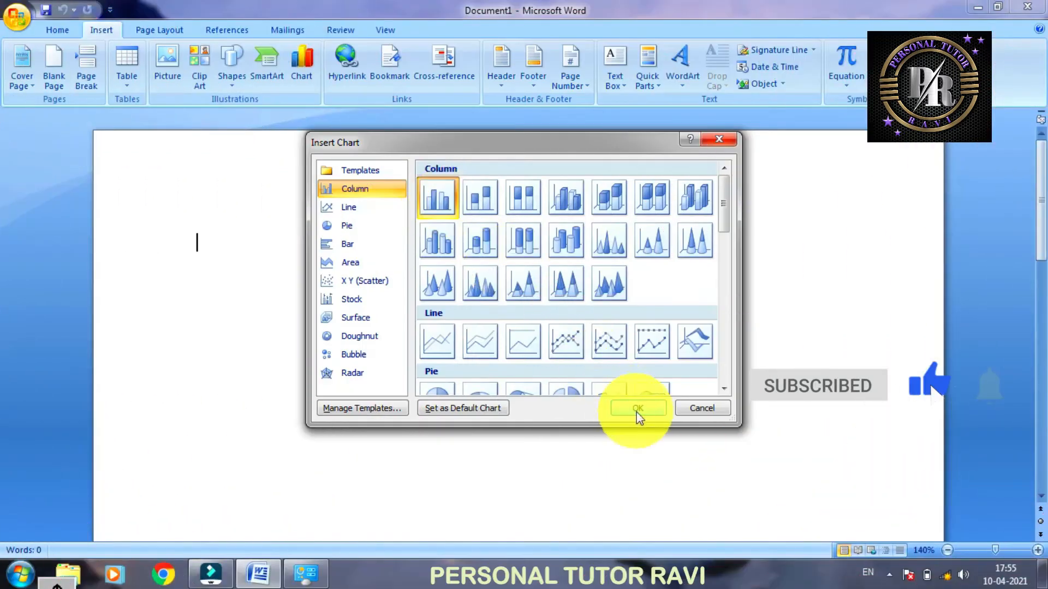
click(638, 409)
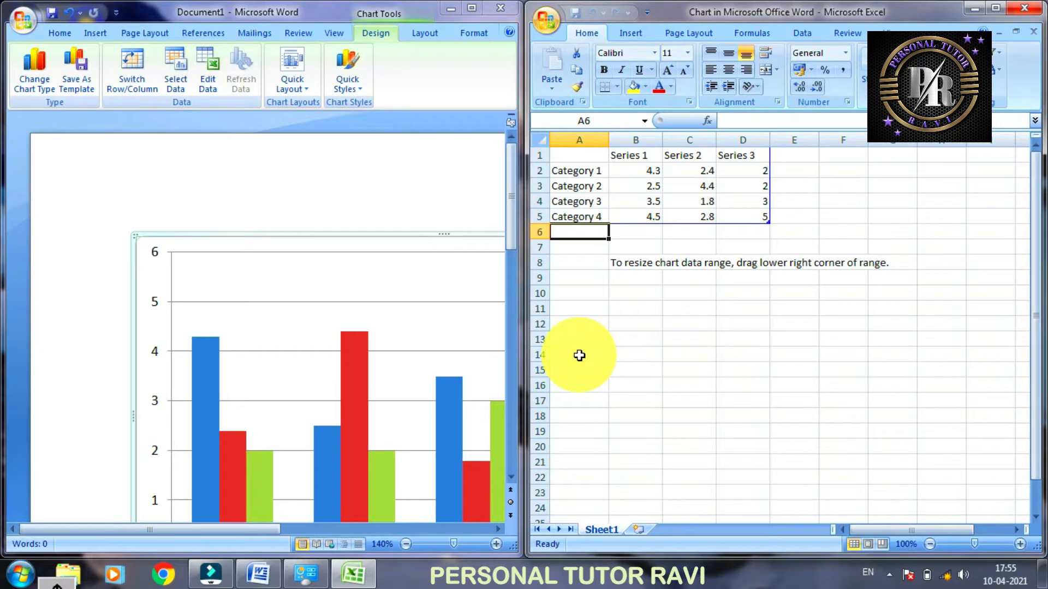
Rename the chart's four categories day1, day2, day3 and day4 in the chart data sheet.
click(599, 172)
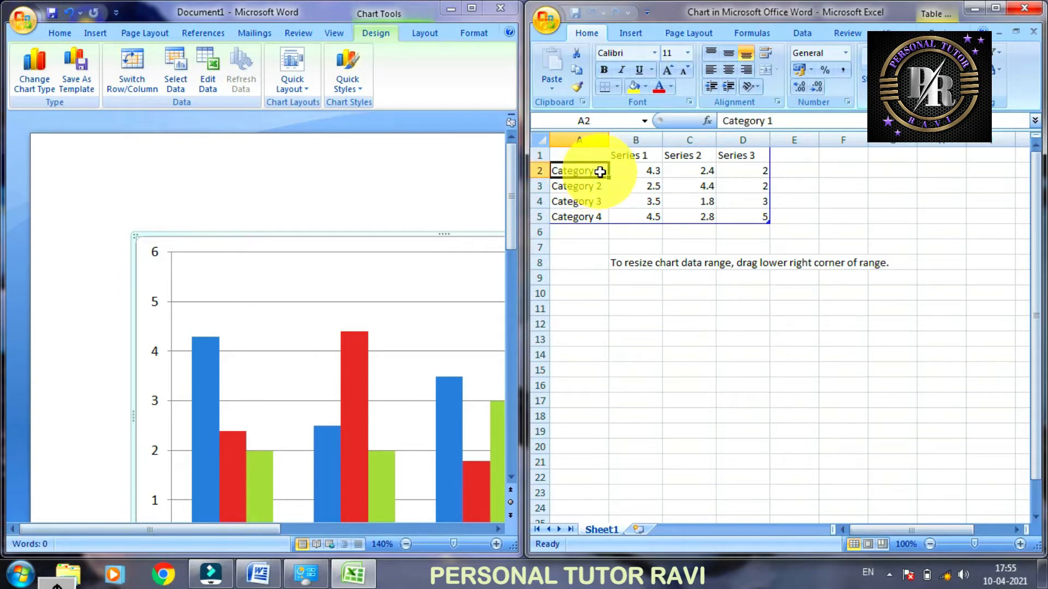
text(day1)
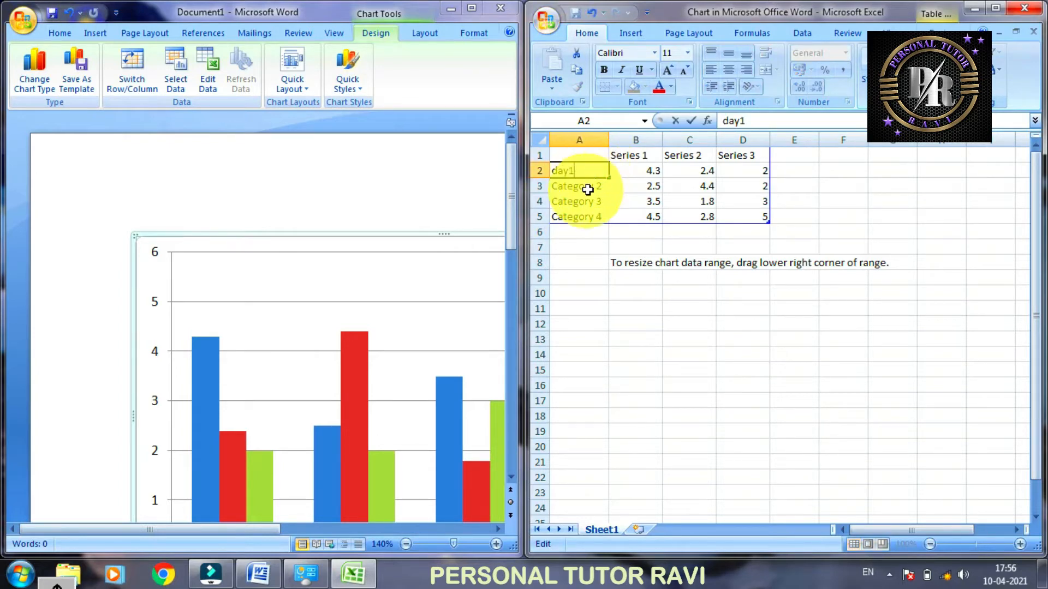
click(588, 189)
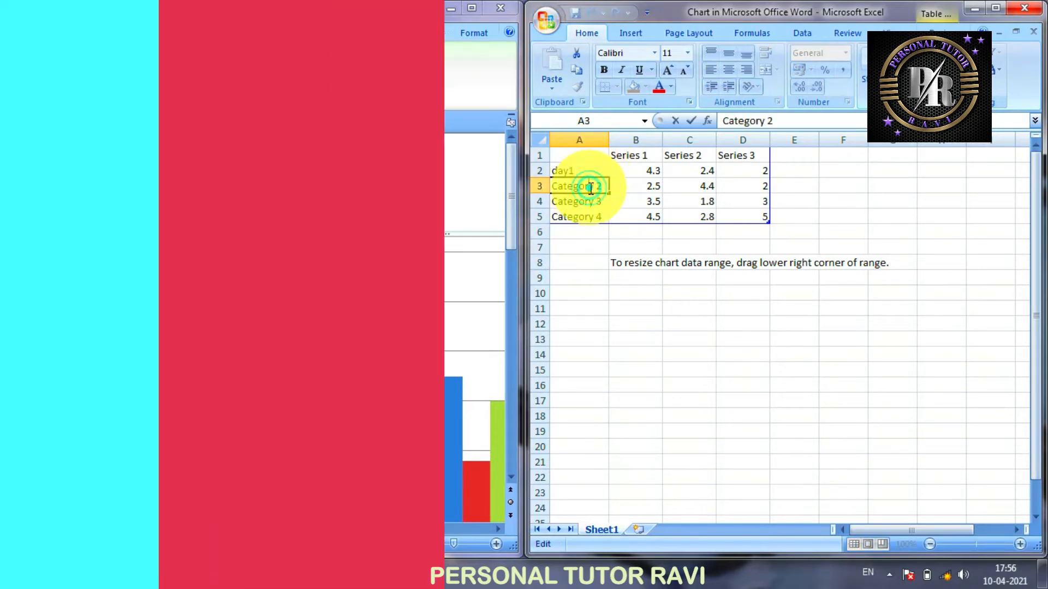
text(day2)
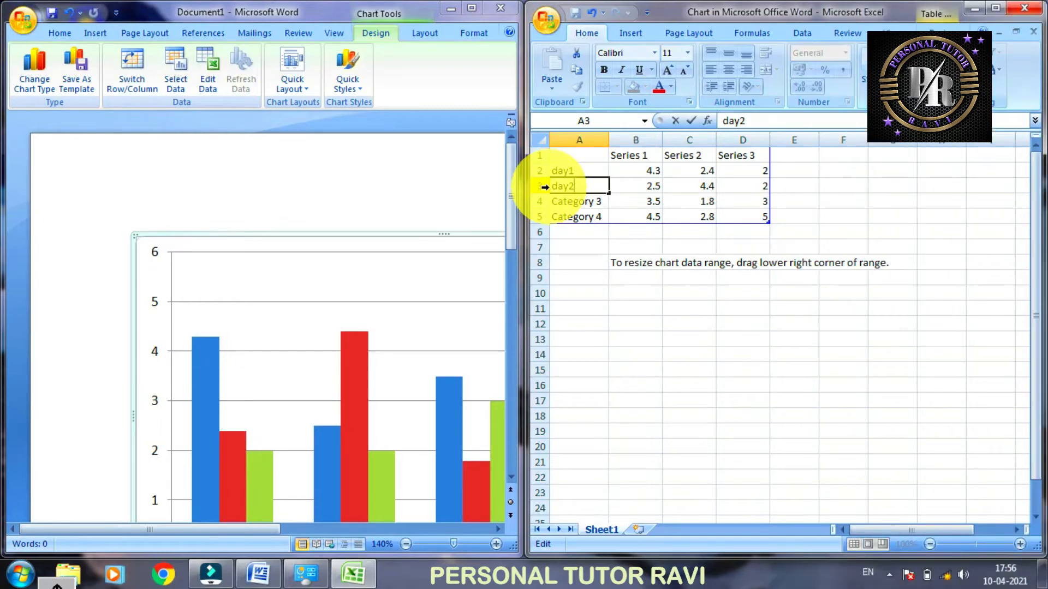
click(588, 202)
text(day3)
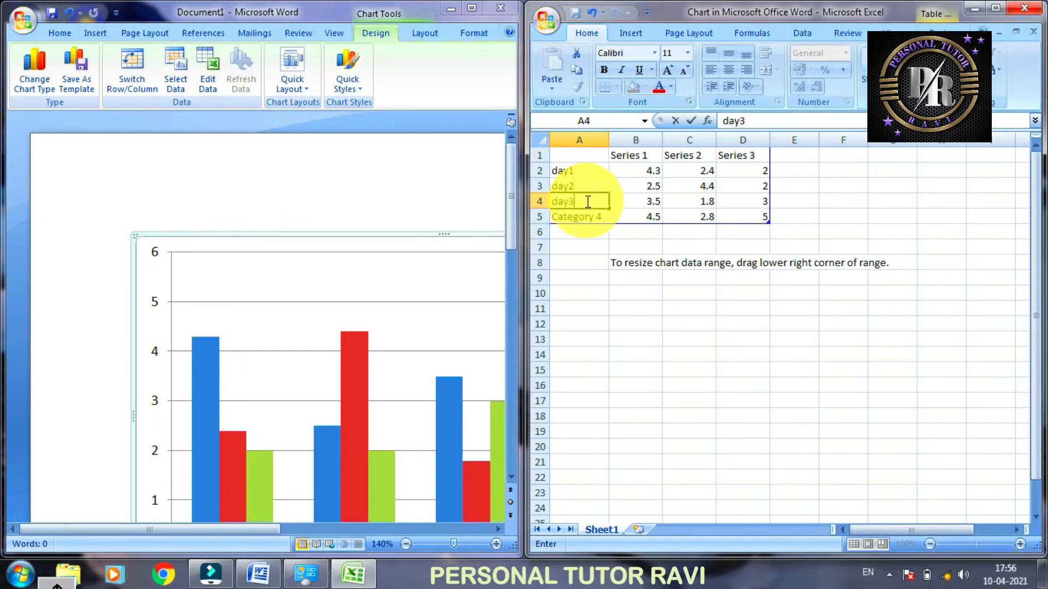
click(573, 217)
text(day)
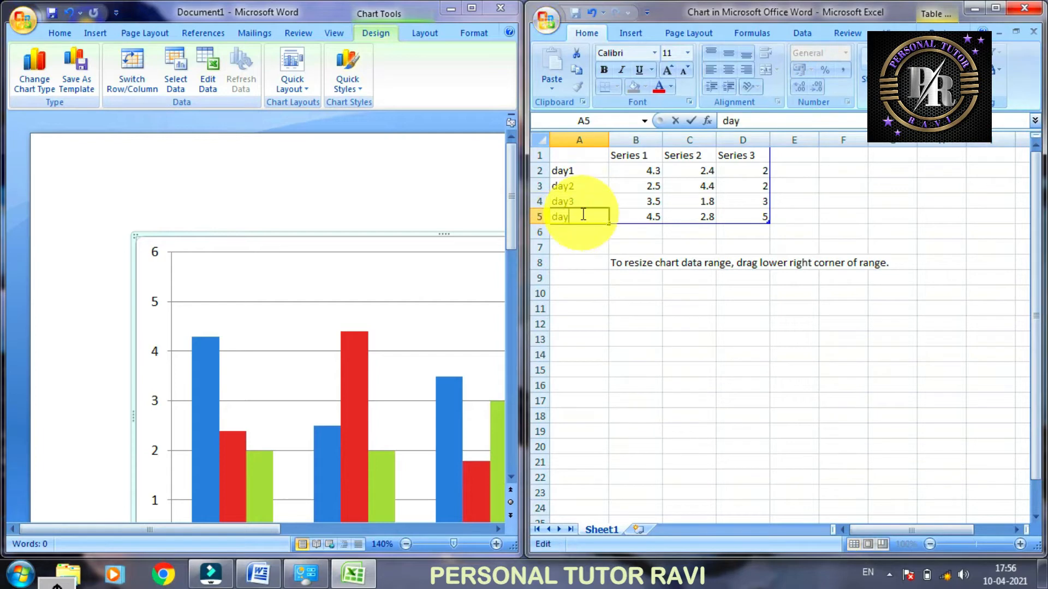
text(4)
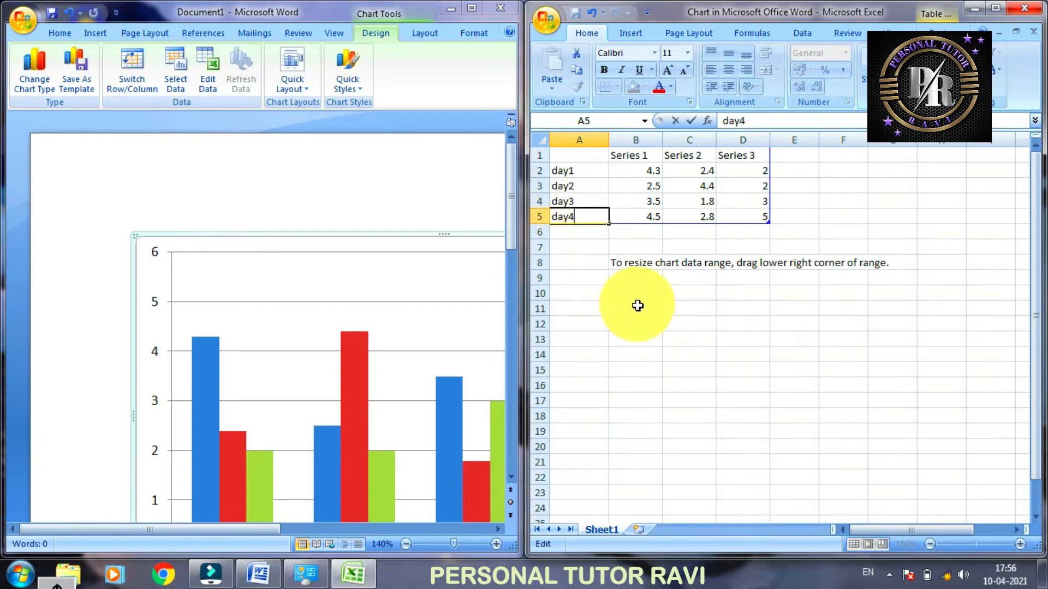
Close the chart's data sheet and look over the column chart's category labels and legend in the document.
click(1032, 12)
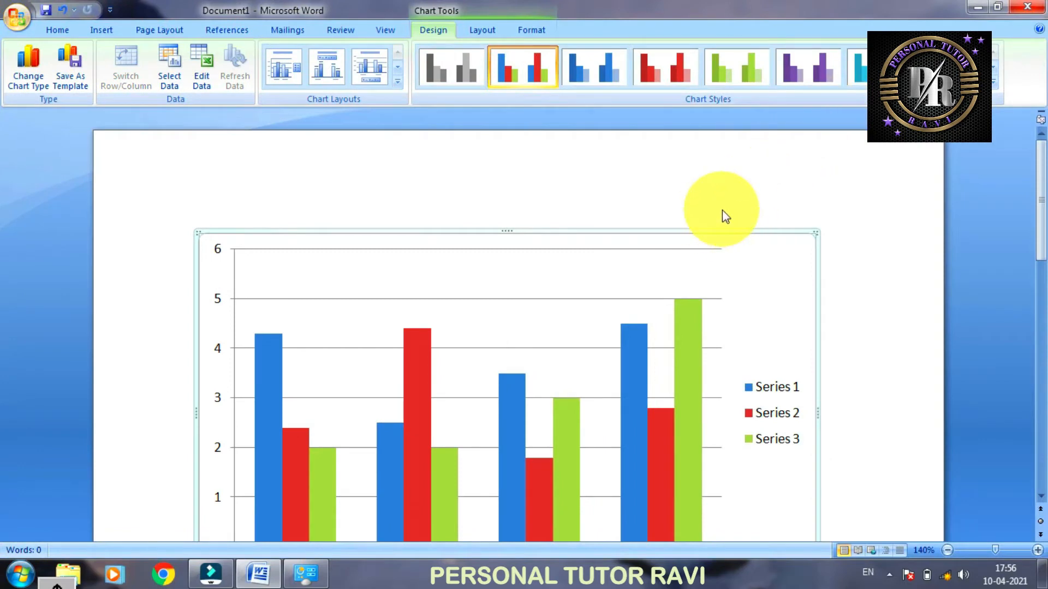
scroll(722, 210, down, 3)
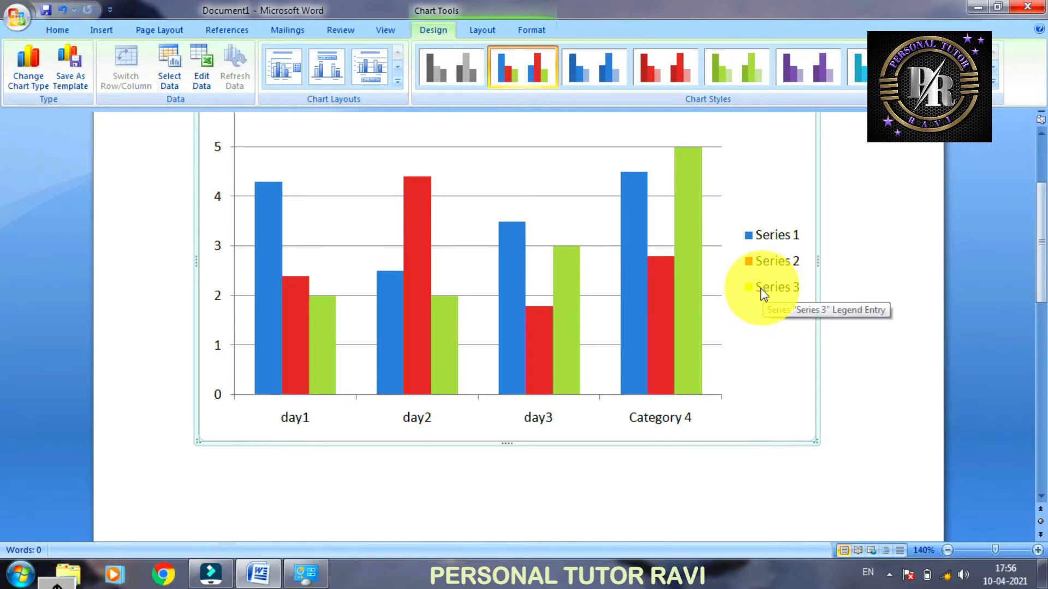
scroll(750, 292, up, 3)
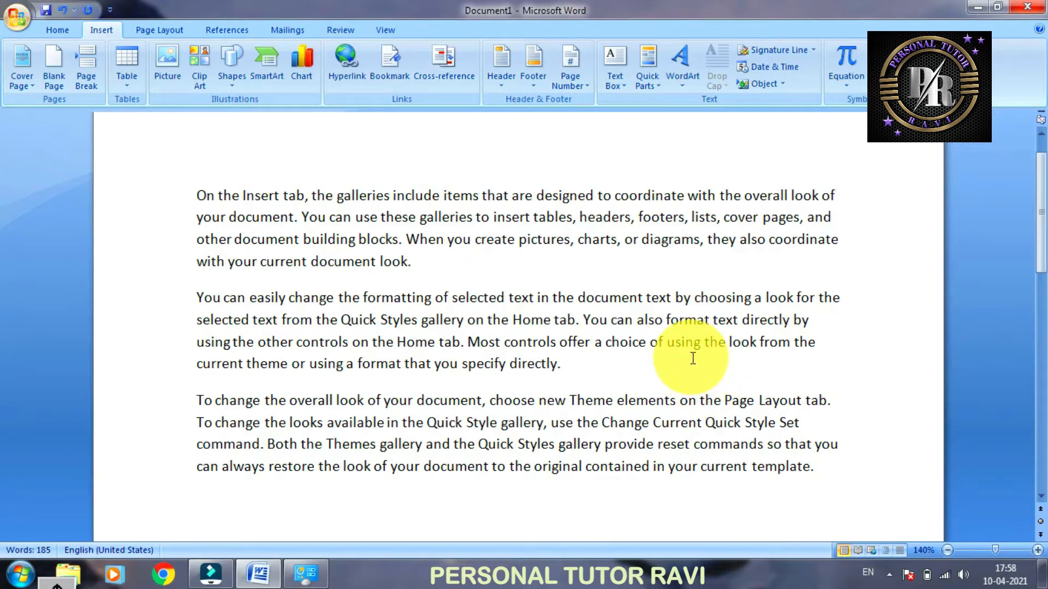
Switch to Google Chrome and search Google for "what is google.com".
click(1043, 573)
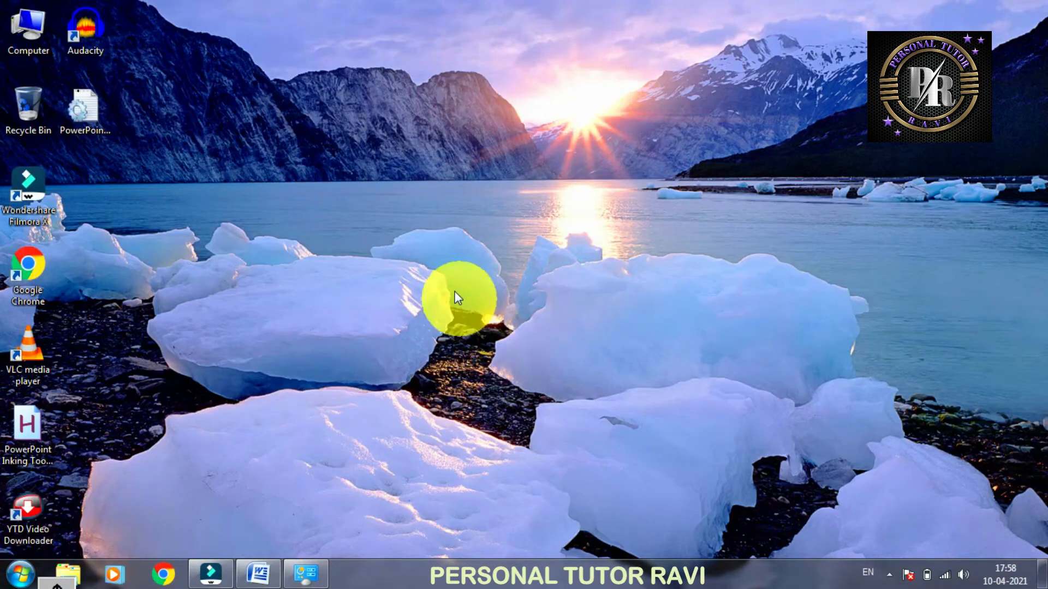
click(163, 579)
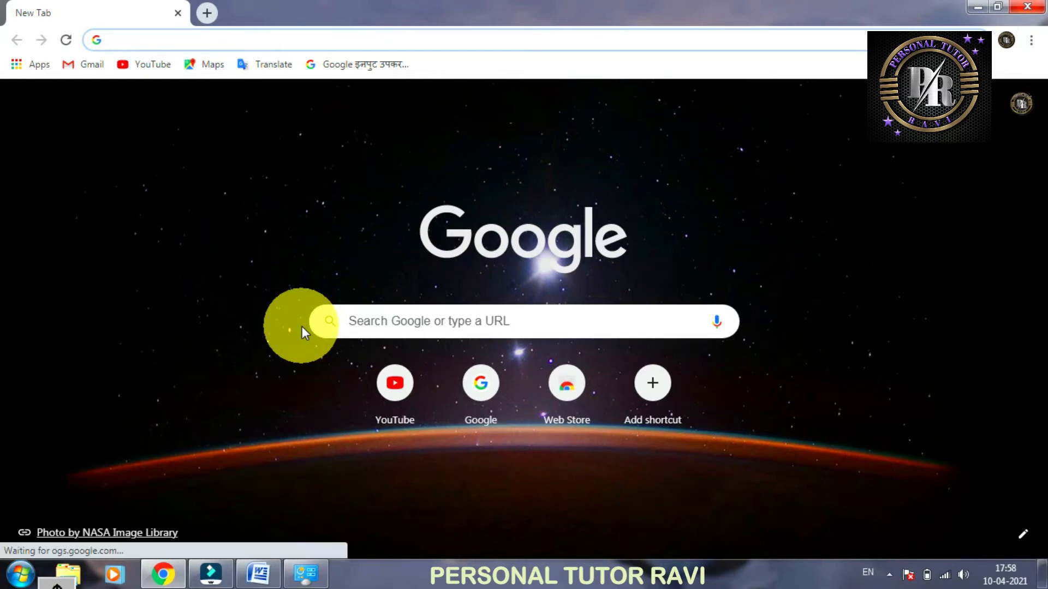
click(430, 321)
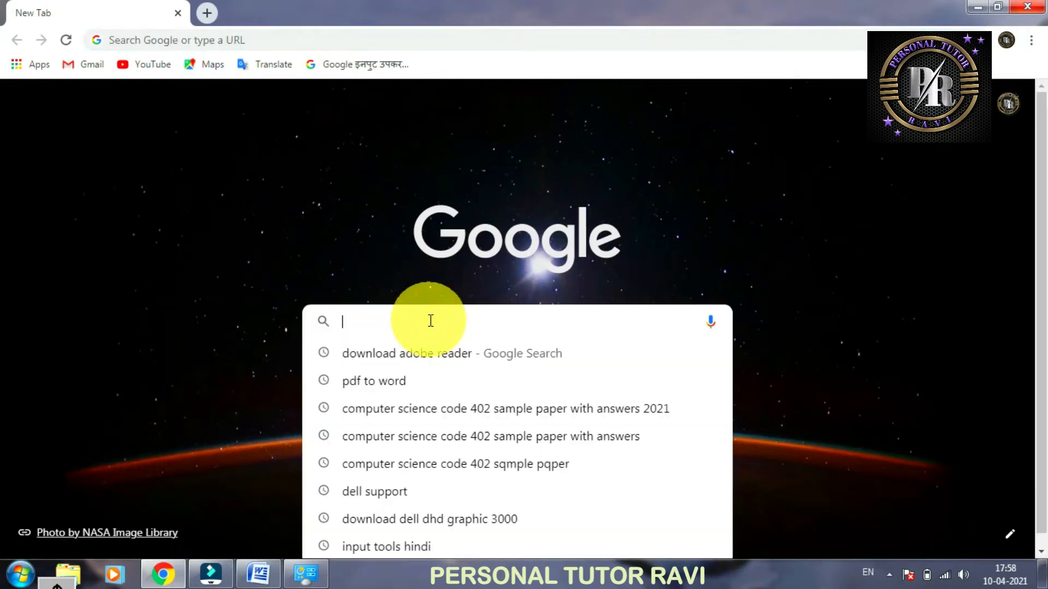
text(what )
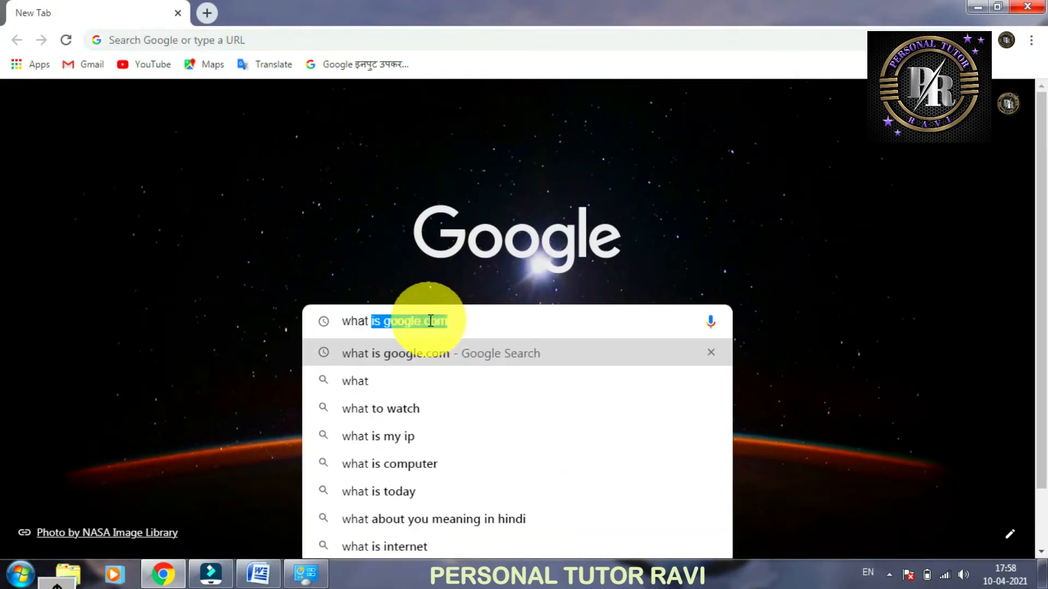
text(is google.com)
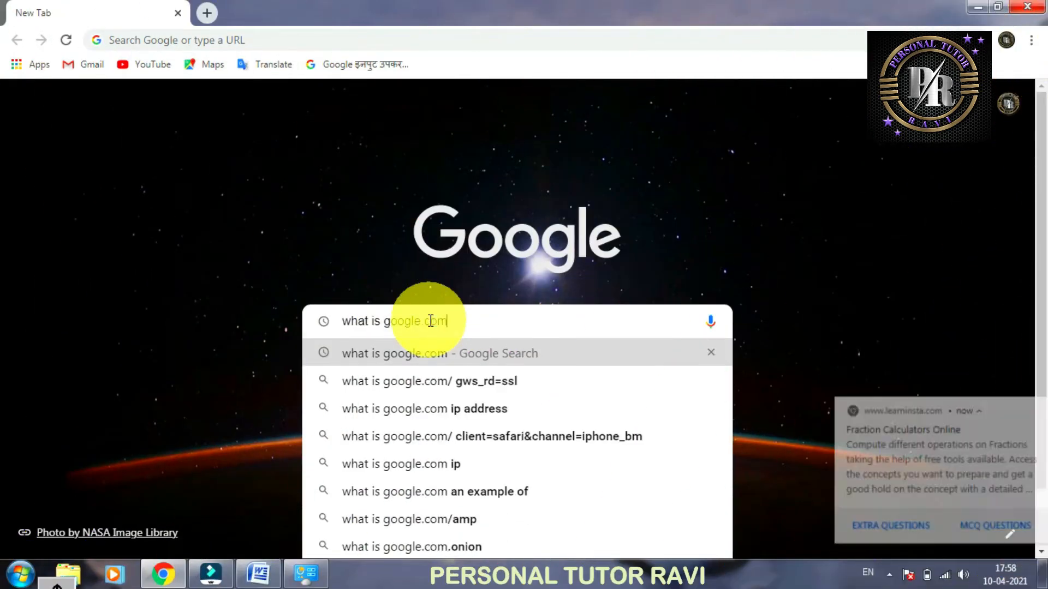
key(Return)
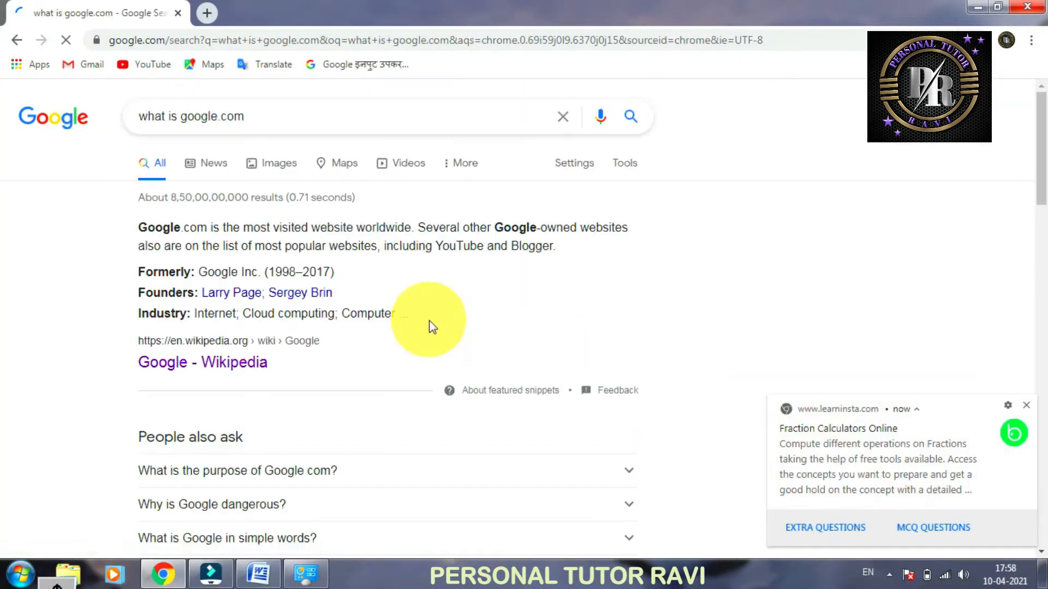
Open the Google article on Wikipedia, save the page to the desktop as "Google - Wikipedia.html", and close the browser.
click(234, 362)
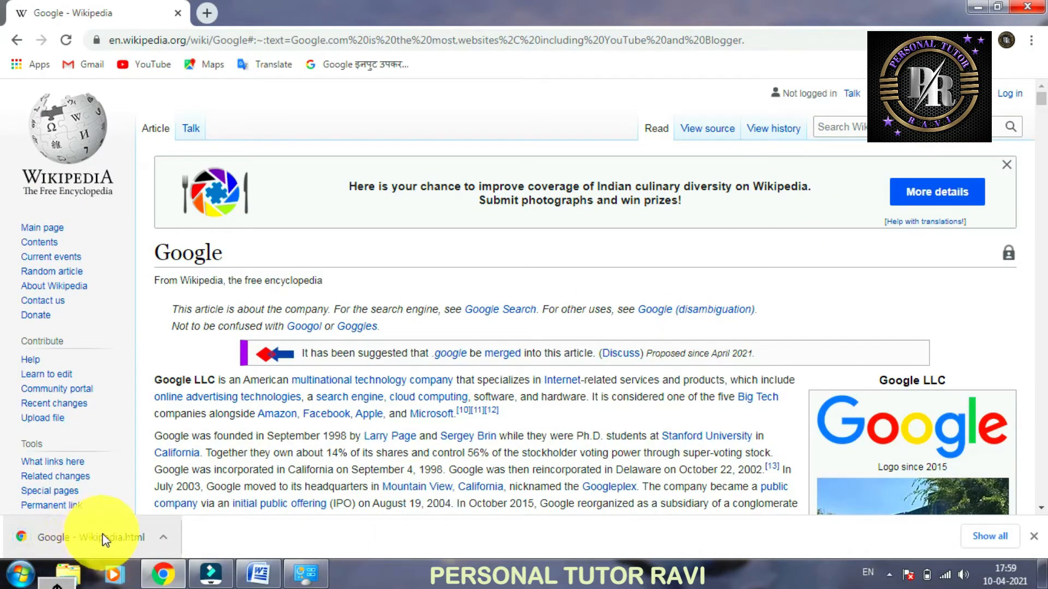
click(1029, 12)
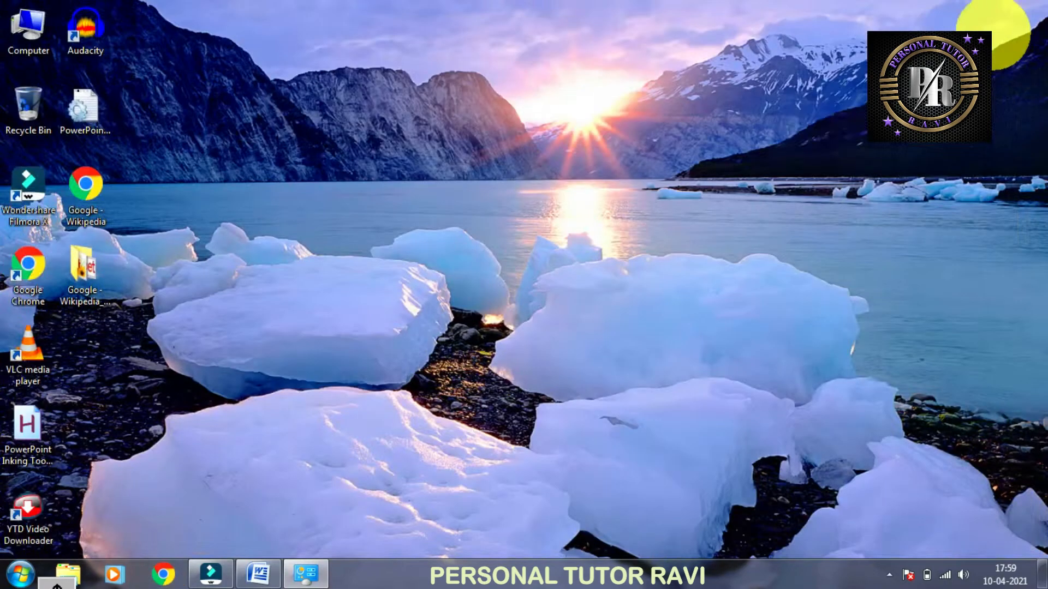
Return to the Word document and add "For more Information.........." at the end of the third paragraph.
click(256, 574)
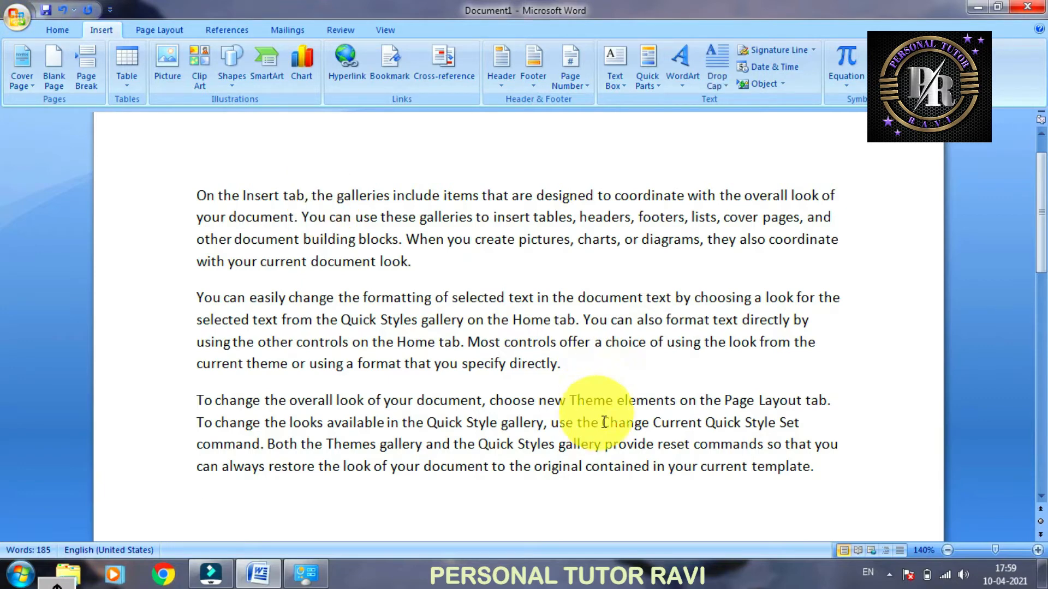
scroll(585, 409, down, 2)
scroll(589, 414, up, 2)
click(497, 371)
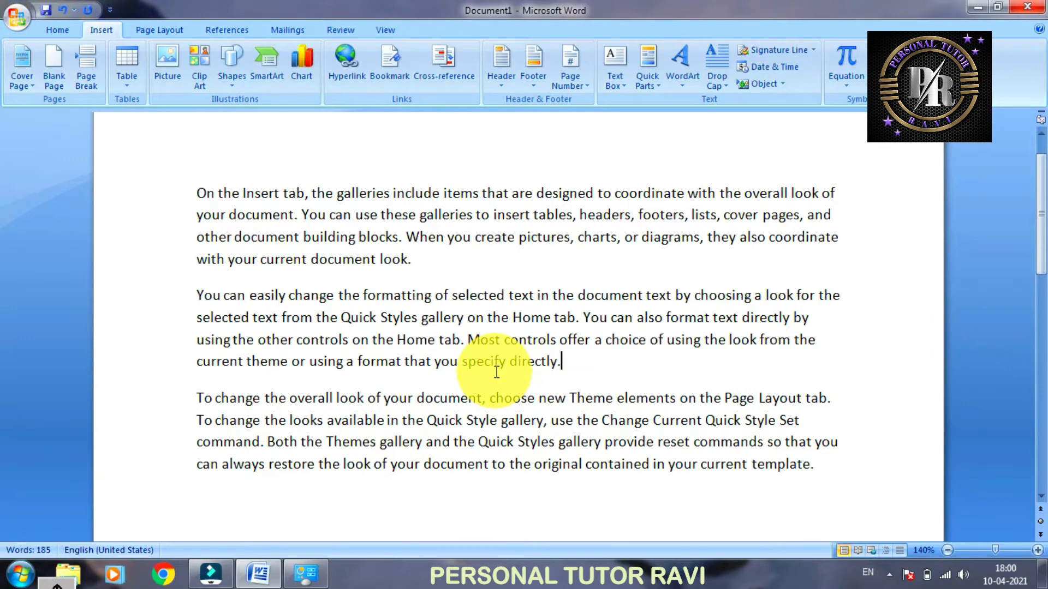
click(823, 466)
text(For)
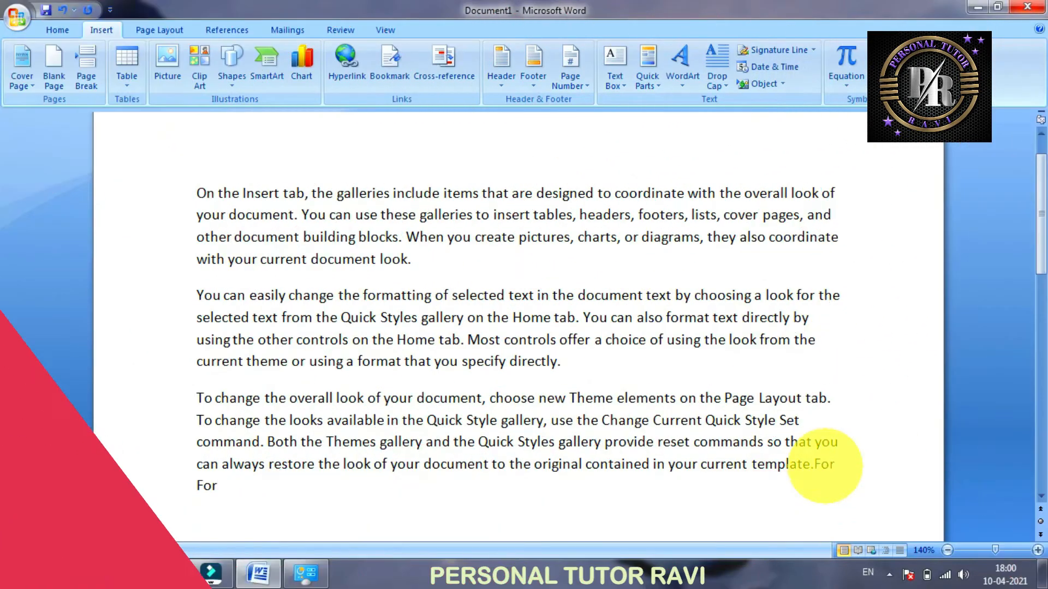
key(BackSpace)
key(BackSpace)
key(BackSpace)
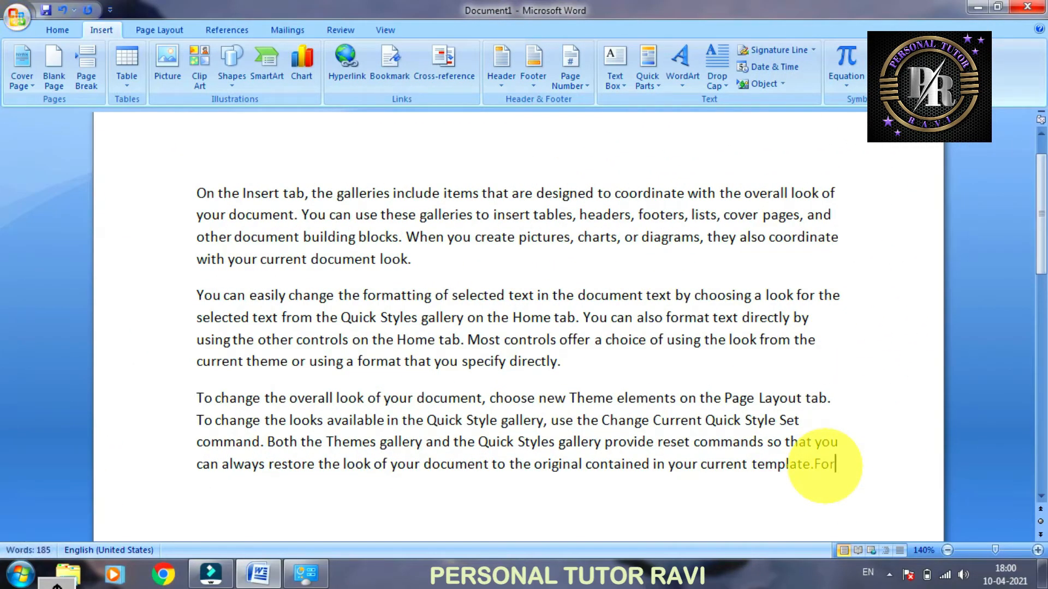
text(For more Information..........)
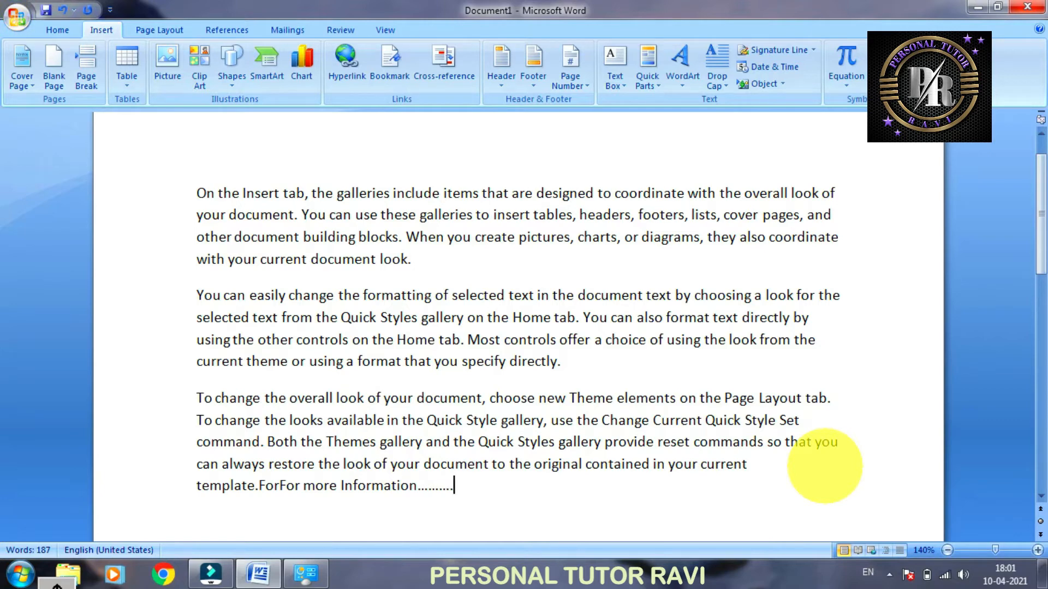
Insert a hyperlink to the desktop file "Google - Wikipedia" right after the "For more Information" text.
click(345, 61)
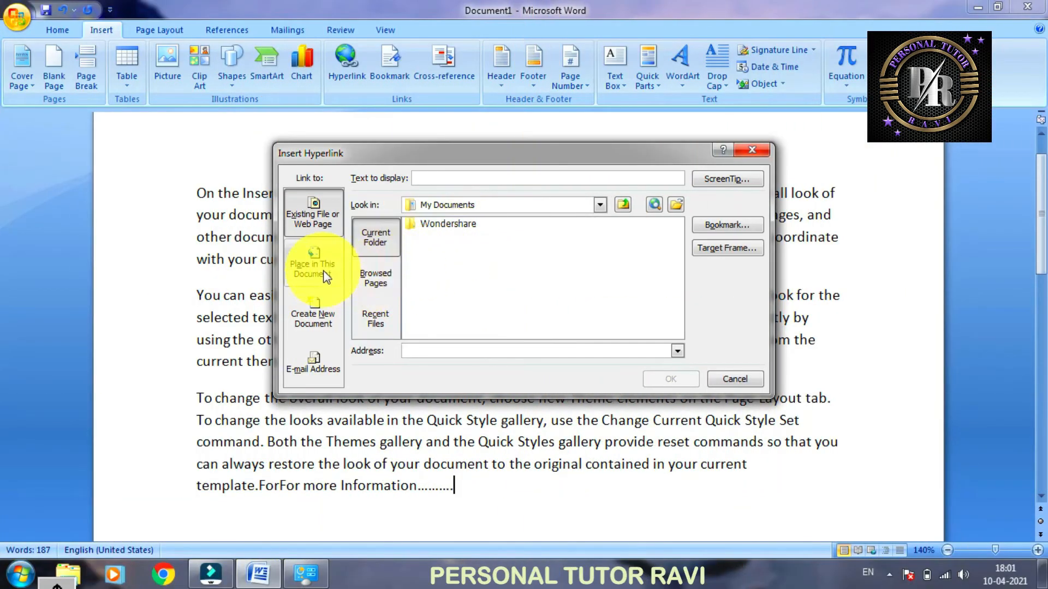
click(600, 204)
click(451, 220)
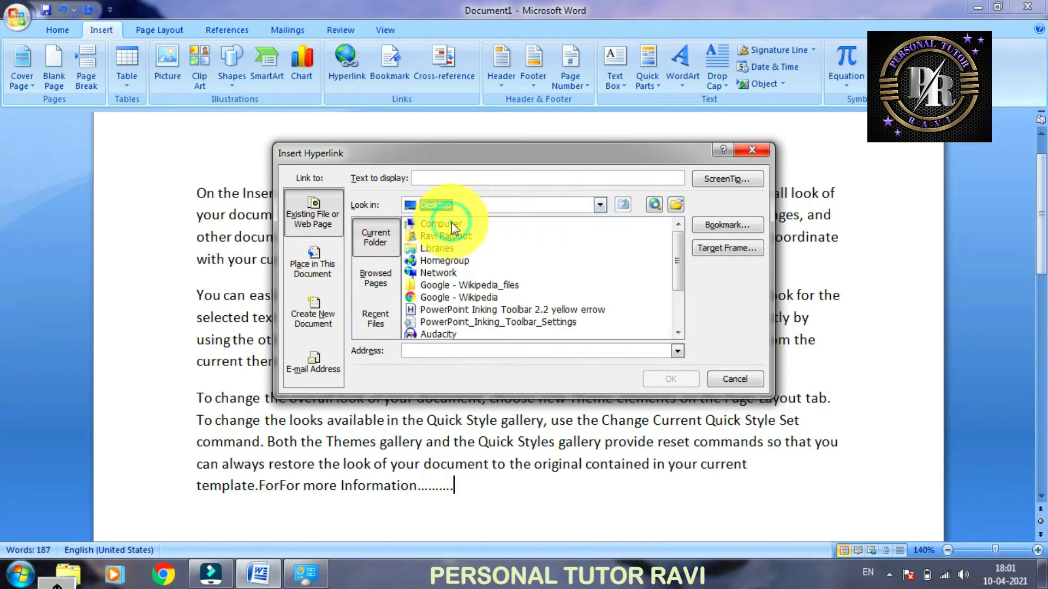
click(467, 299)
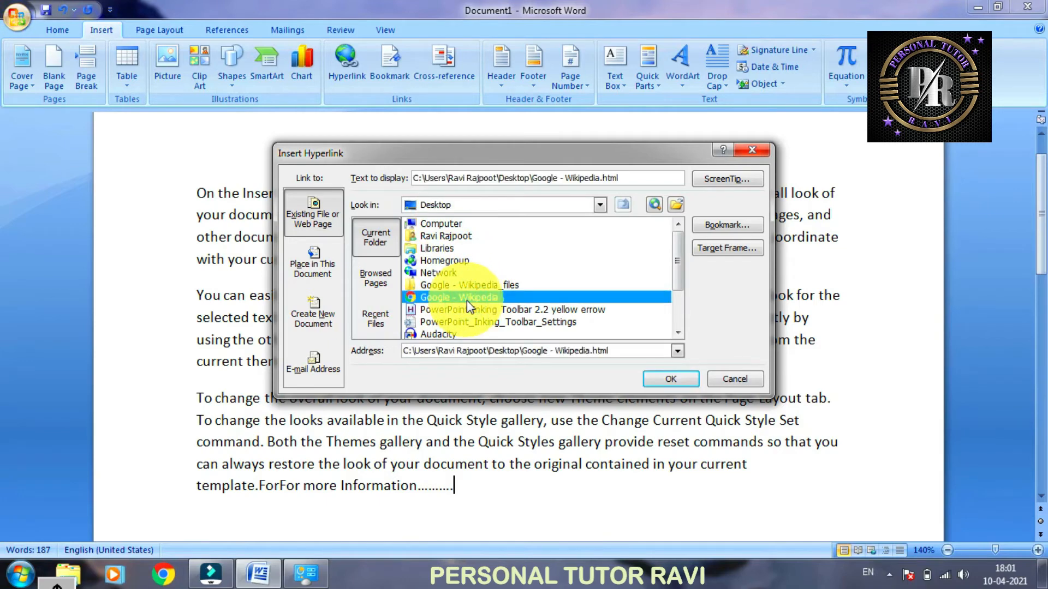
click(670, 378)
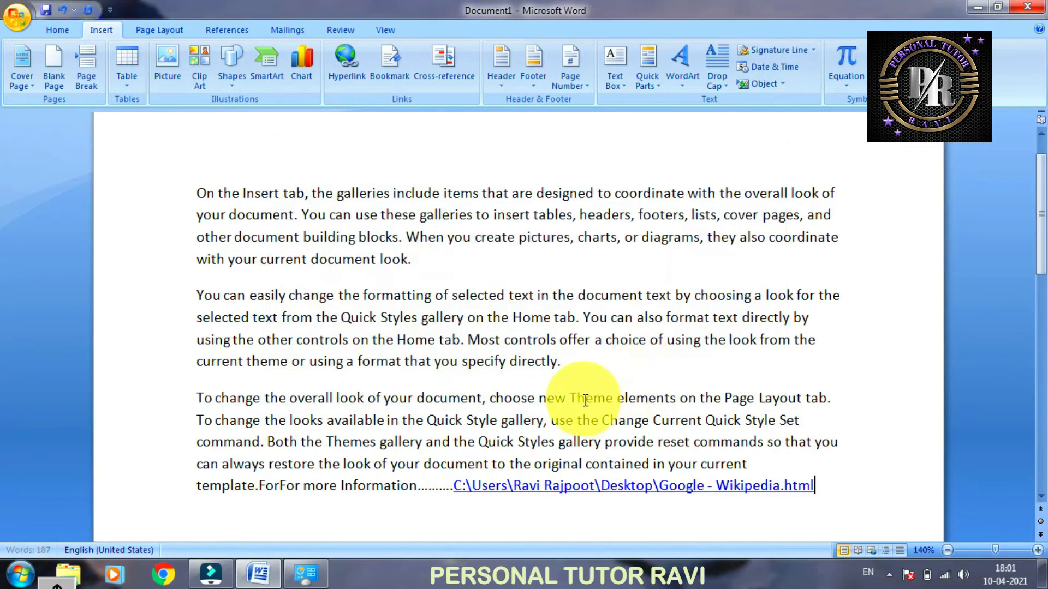
Follow the inserted hyperlink to the saved Google - Wikipedia page.
scroll(585, 400, down, 2)
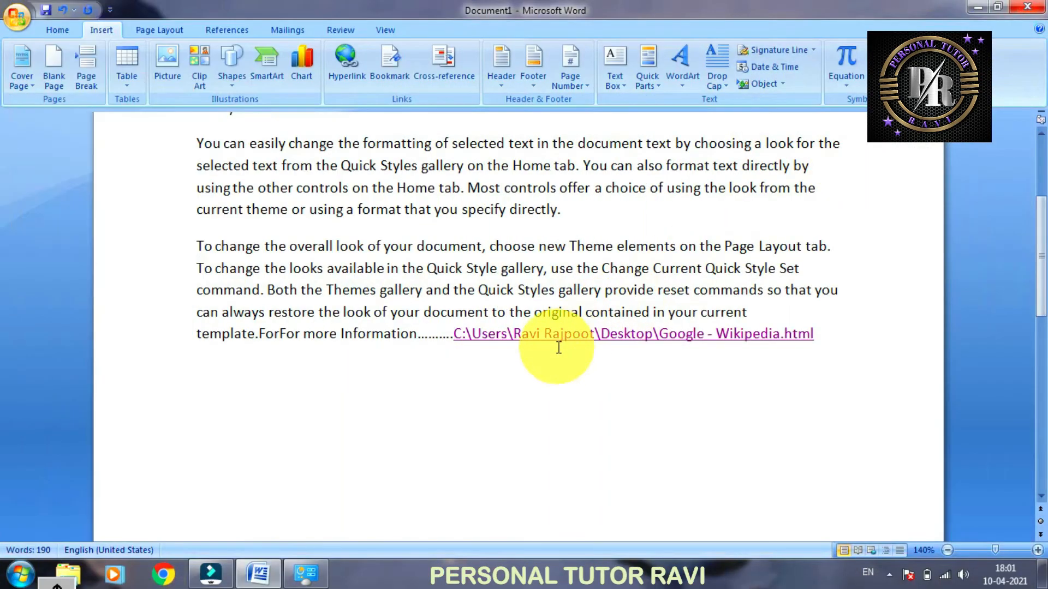
ctrl+click(597, 334)
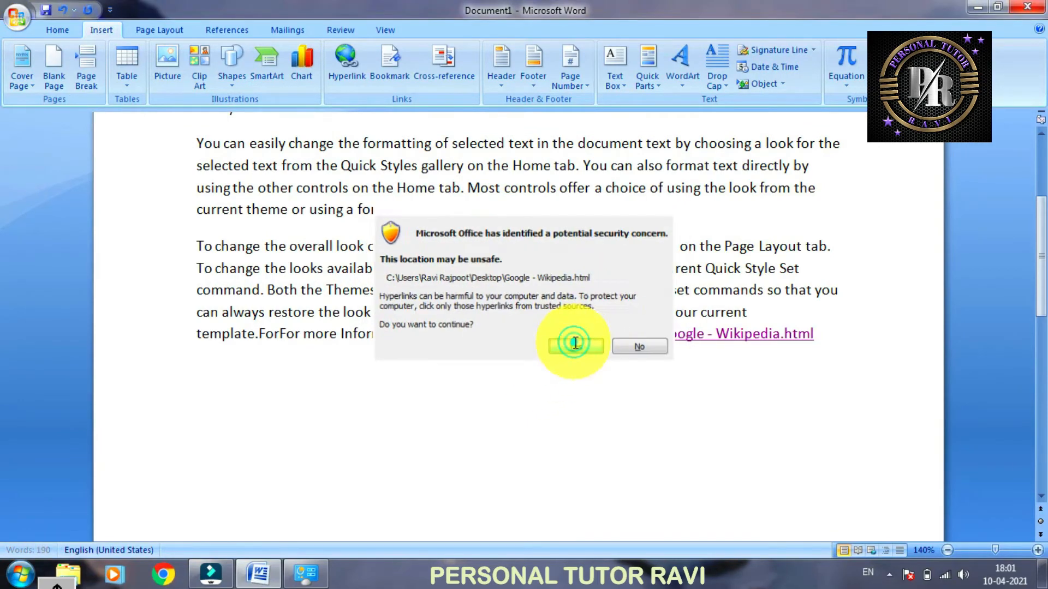
Allow the saved Google - Wikipedia file to open in the browser and look through the article.
click(573, 344)
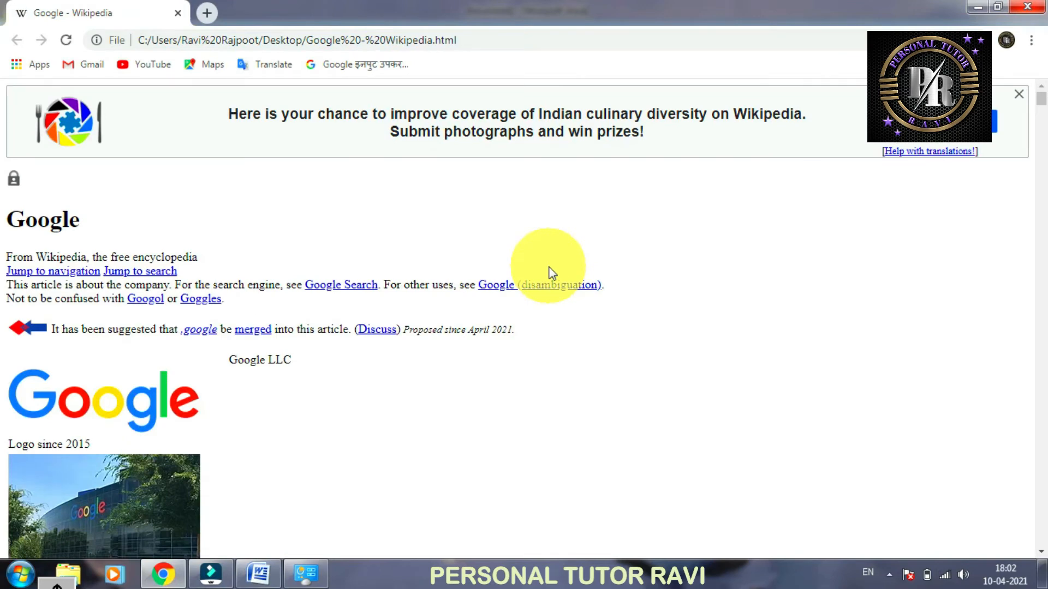
scroll(430, 333, down, 20)
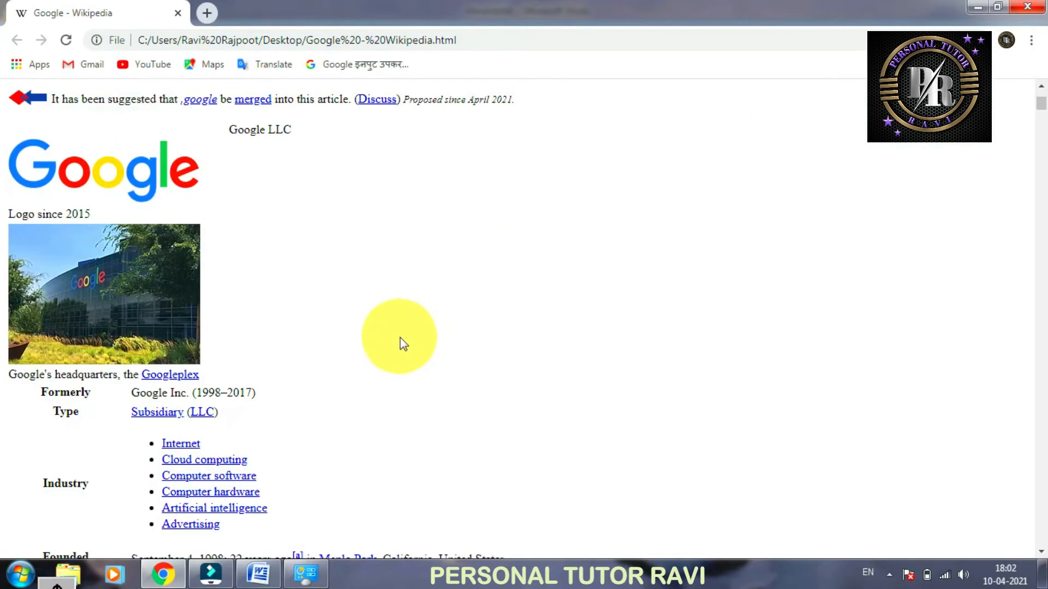
scroll(389, 338, down, 20)
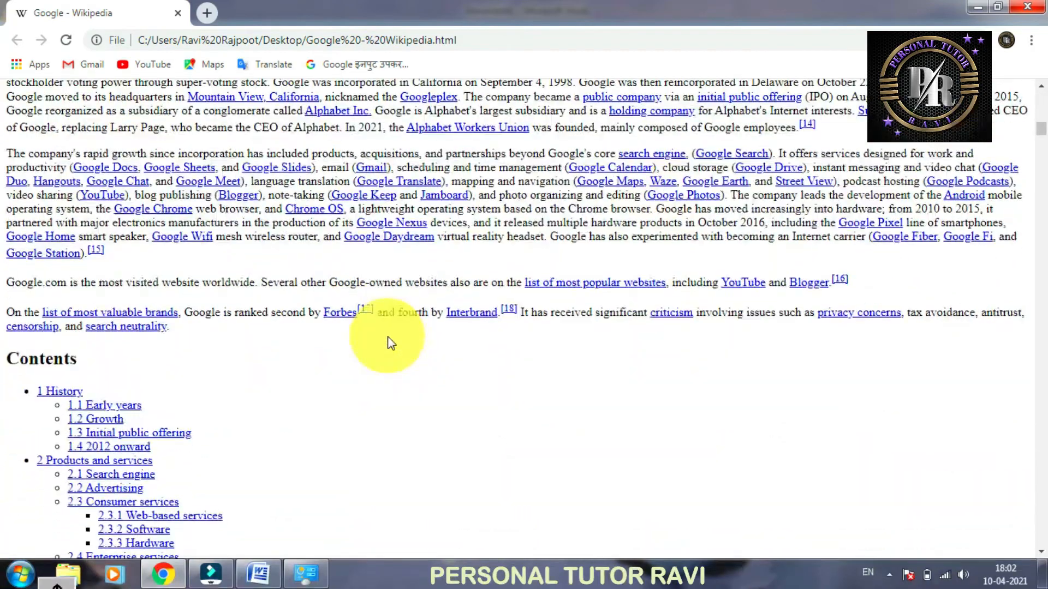
scroll(389, 341, down, 4)
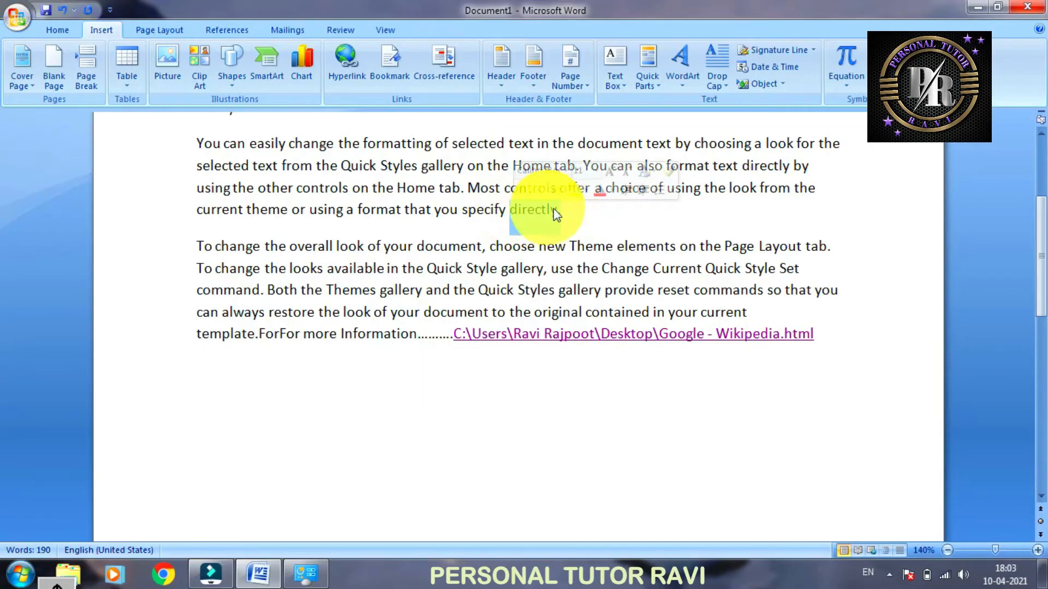
Add a bookmark named "book1" at the end of the second paragraph in the Word document.
click(564, 210)
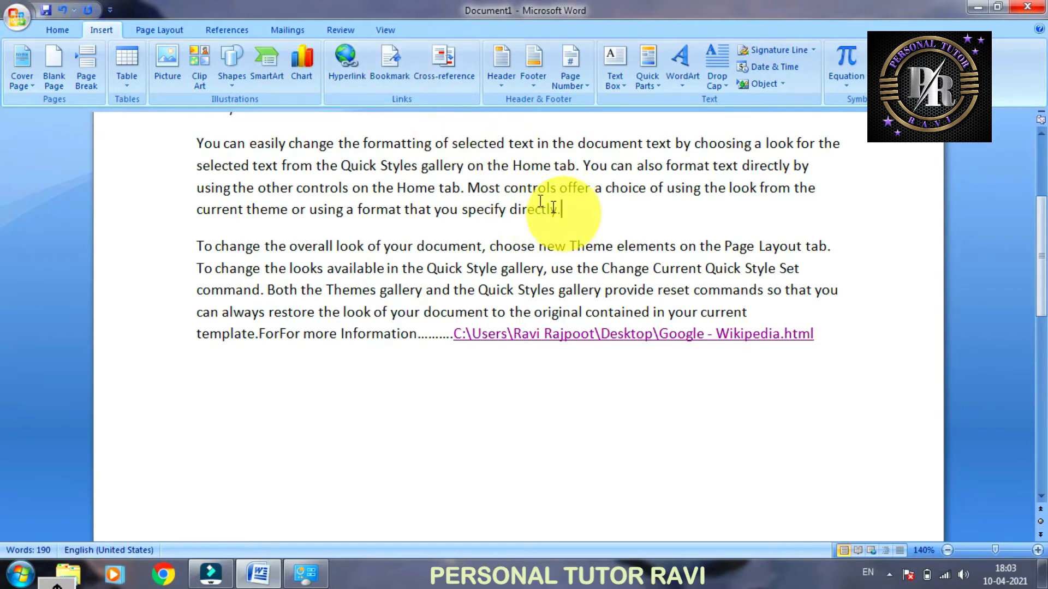
click(390, 64)
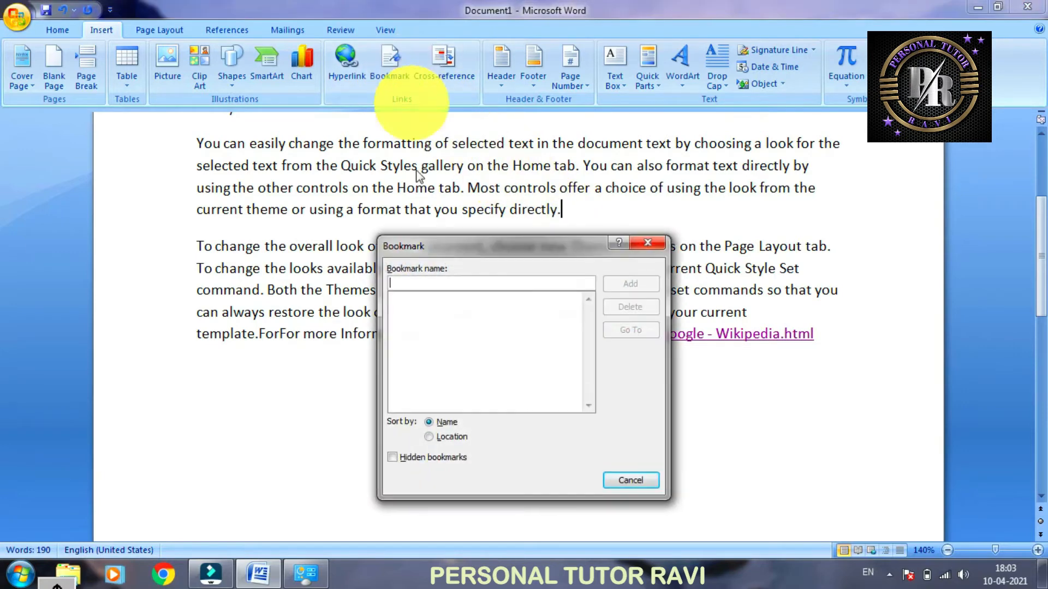
click(436, 283)
text(book1)
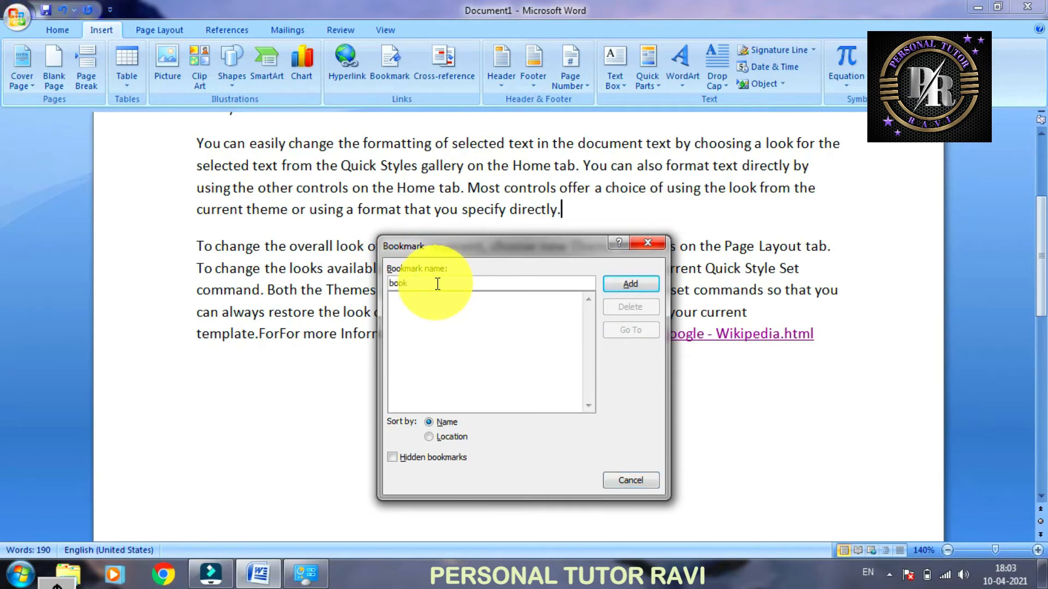
click(624, 283)
click(562, 209)
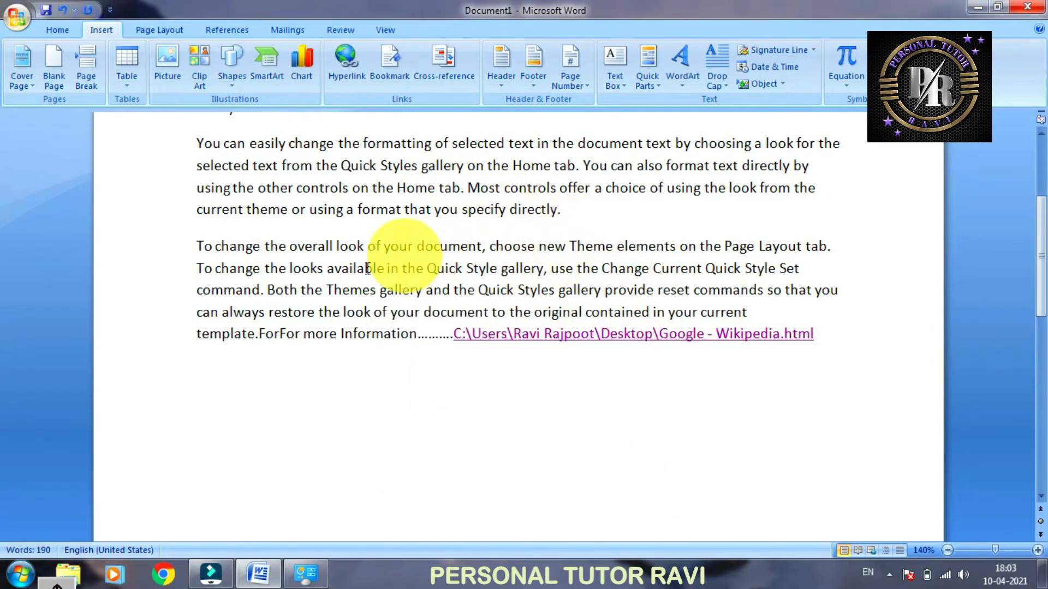
Add a bookmark named "book2" before "Both the Themes gallery" in the third paragraph.
click(267, 290)
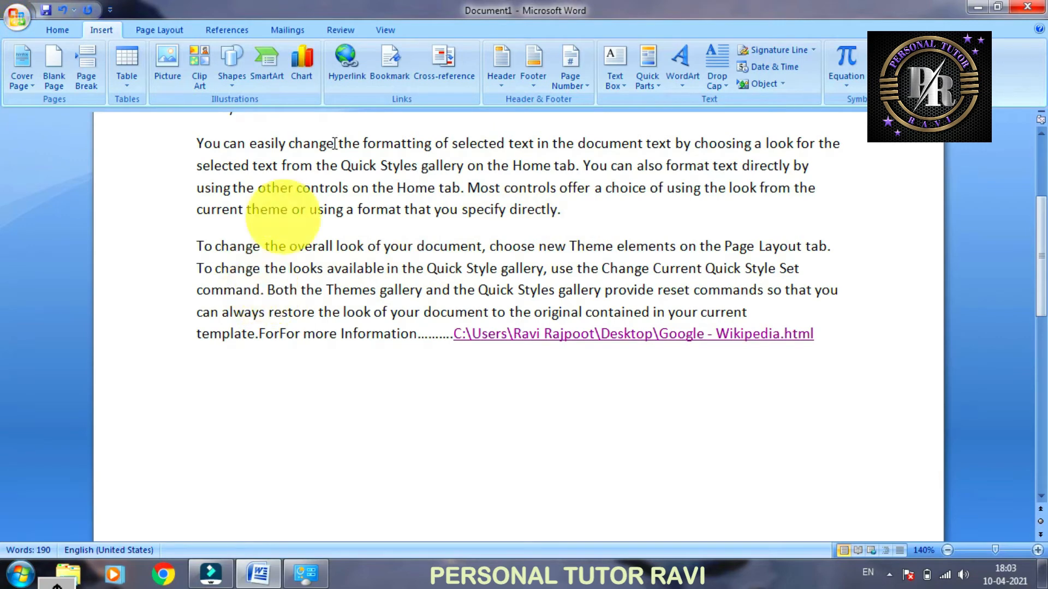
click(391, 60)
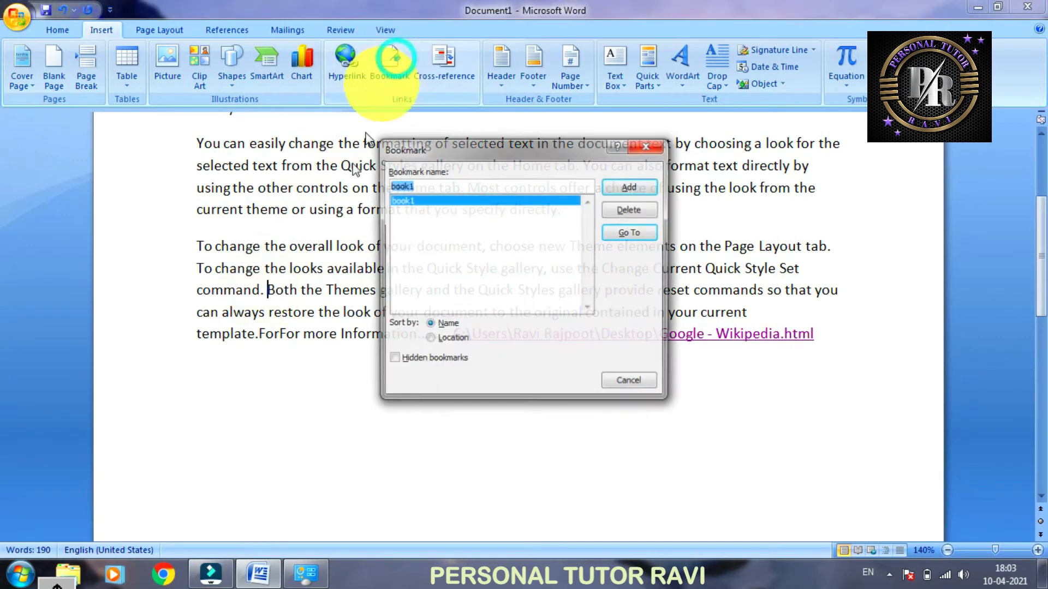
click(463, 185)
key(BackSpace)
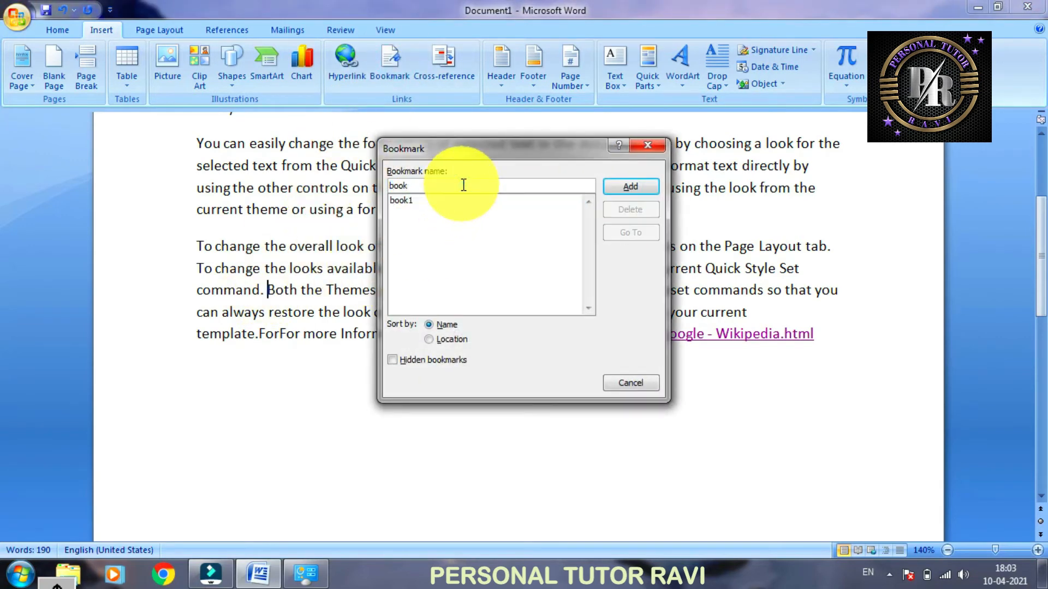
text(2)
click(627, 186)
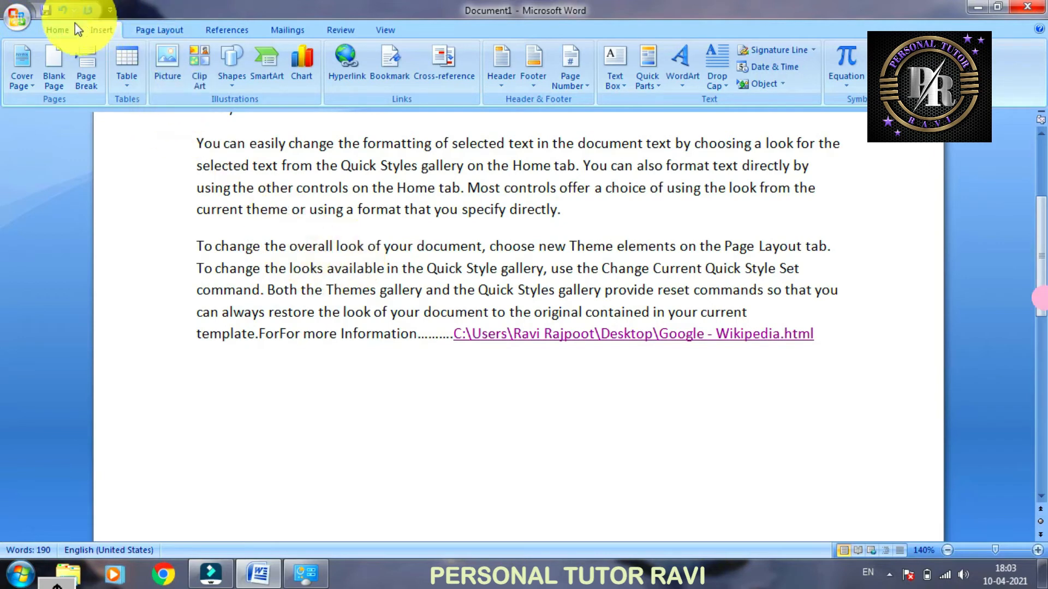
Use Go To to jump to the bookmark "book2" and close the Find and Replace dialog.
click(58, 30)
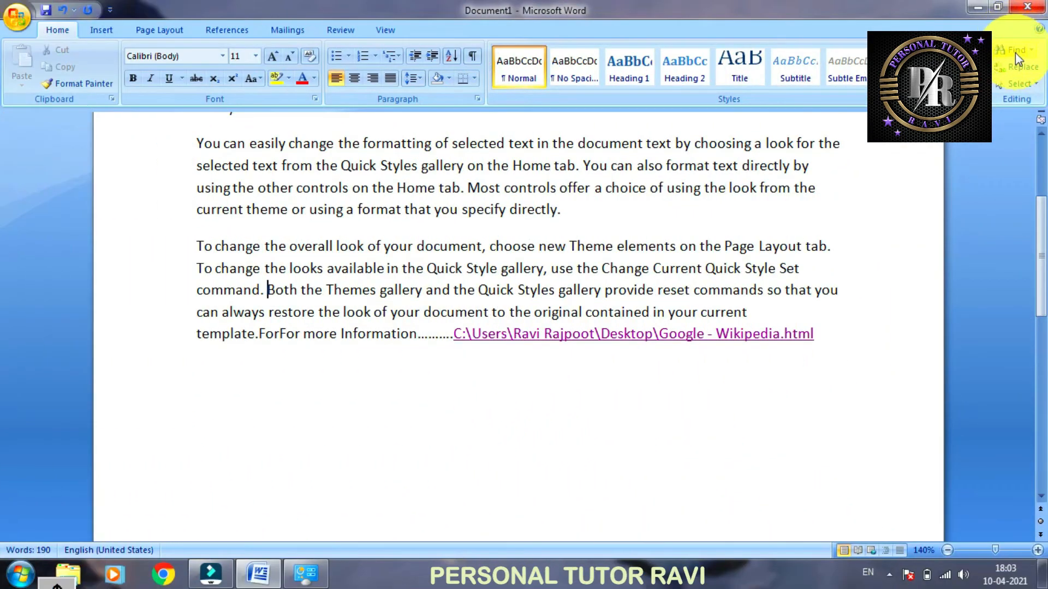
click(1013, 52)
click(420, 218)
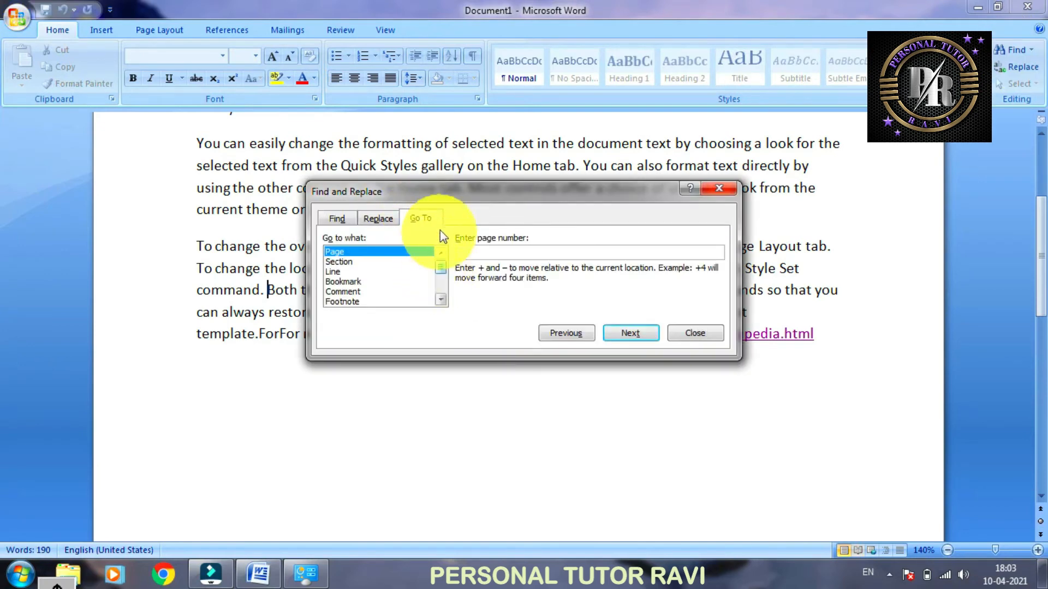
click(352, 283)
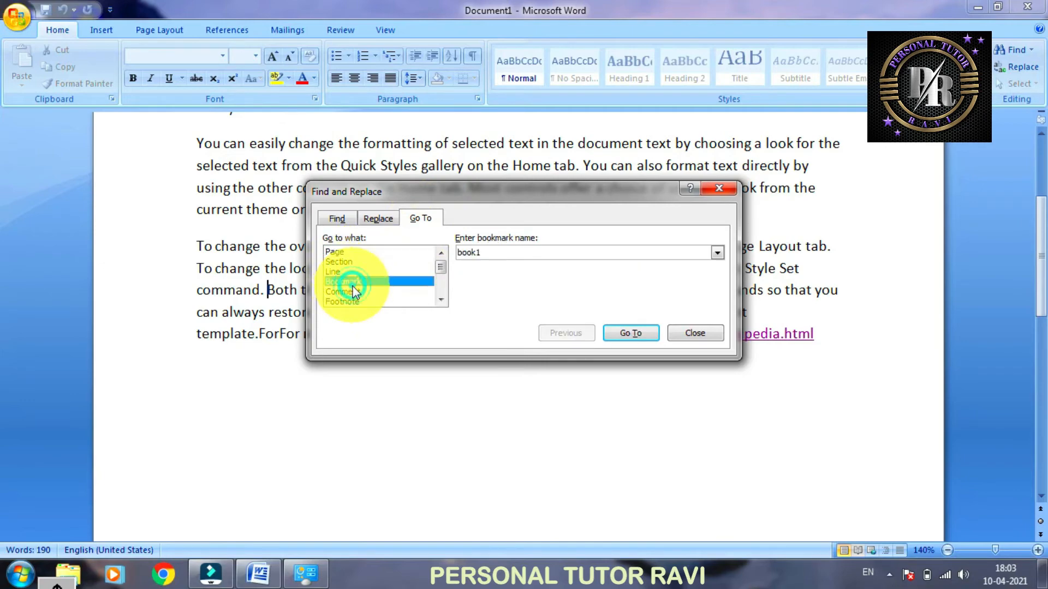
click(716, 253)
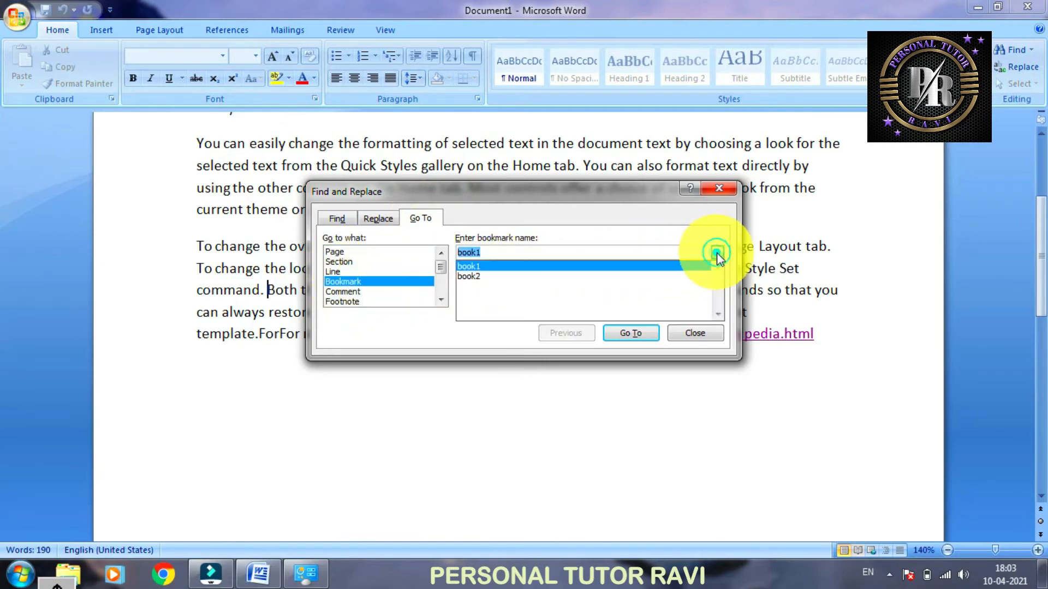
click(502, 268)
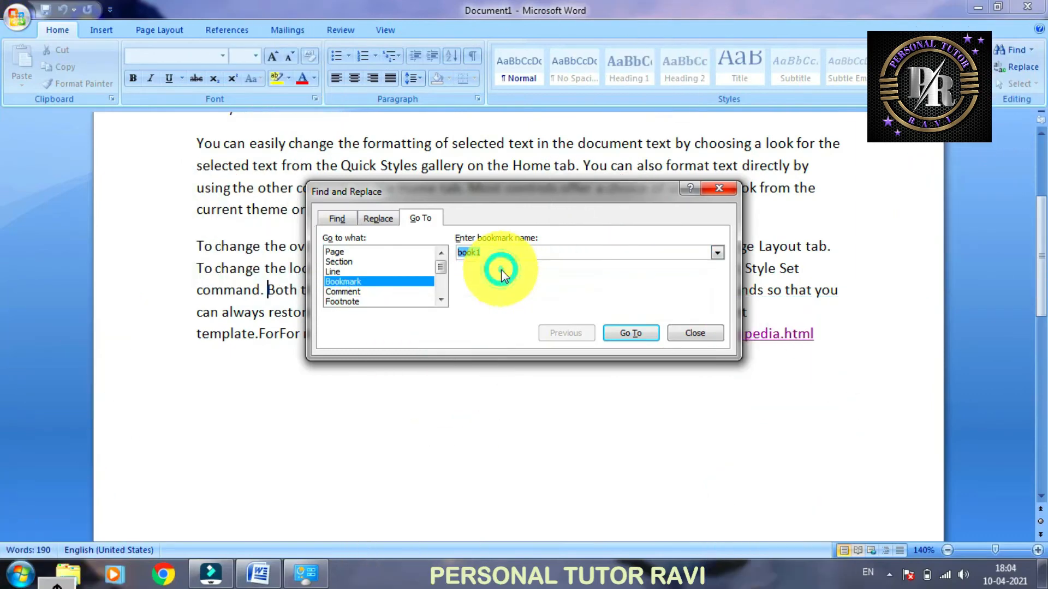
click(717, 252)
click(574, 279)
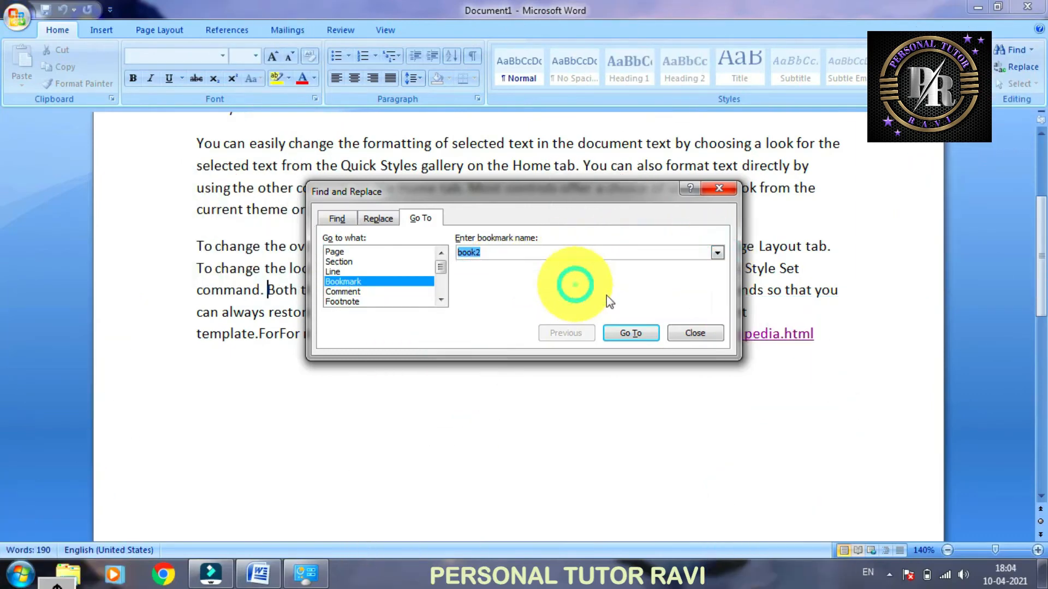
click(633, 334)
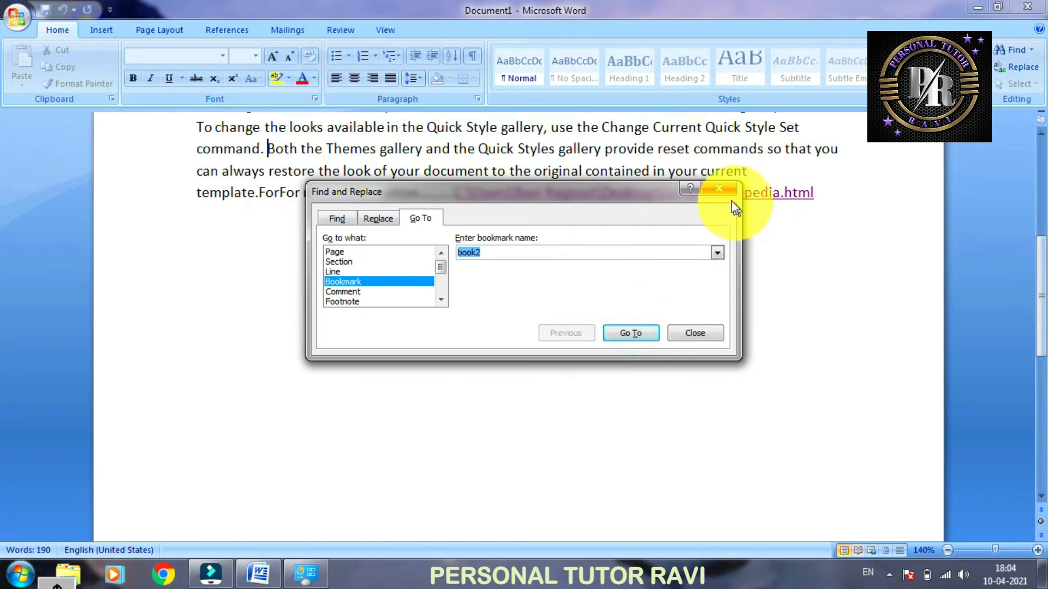
click(720, 188)
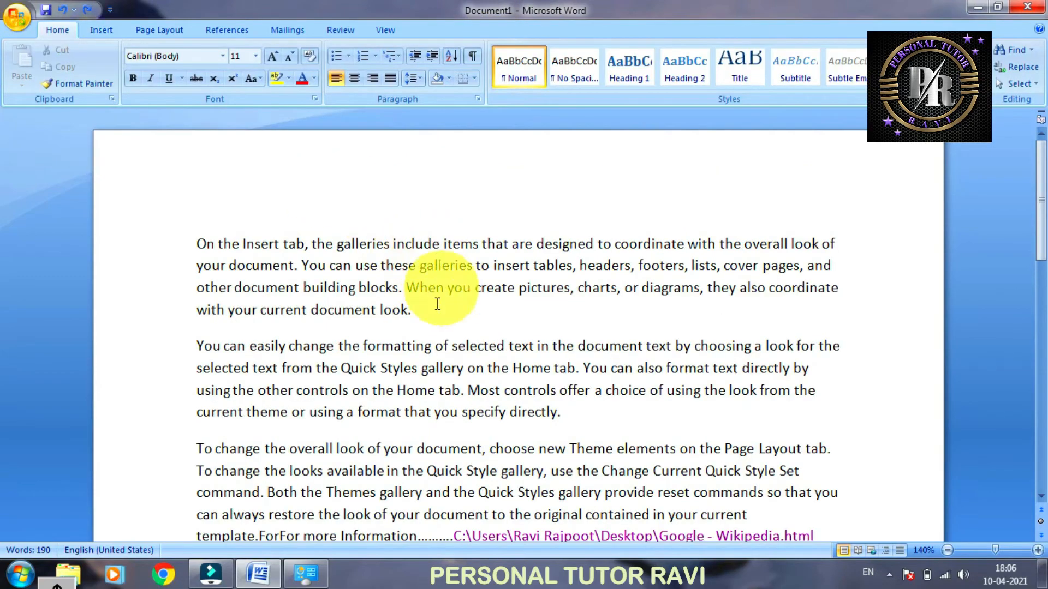
Insert a Blank header containing the text "computer".
click(111, 35)
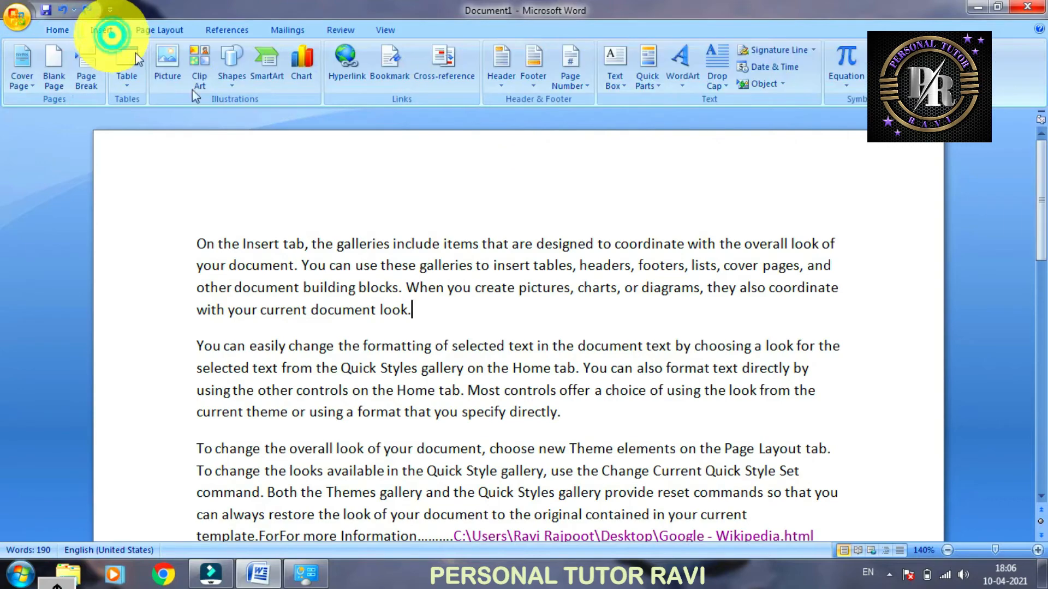
click(500, 82)
click(548, 163)
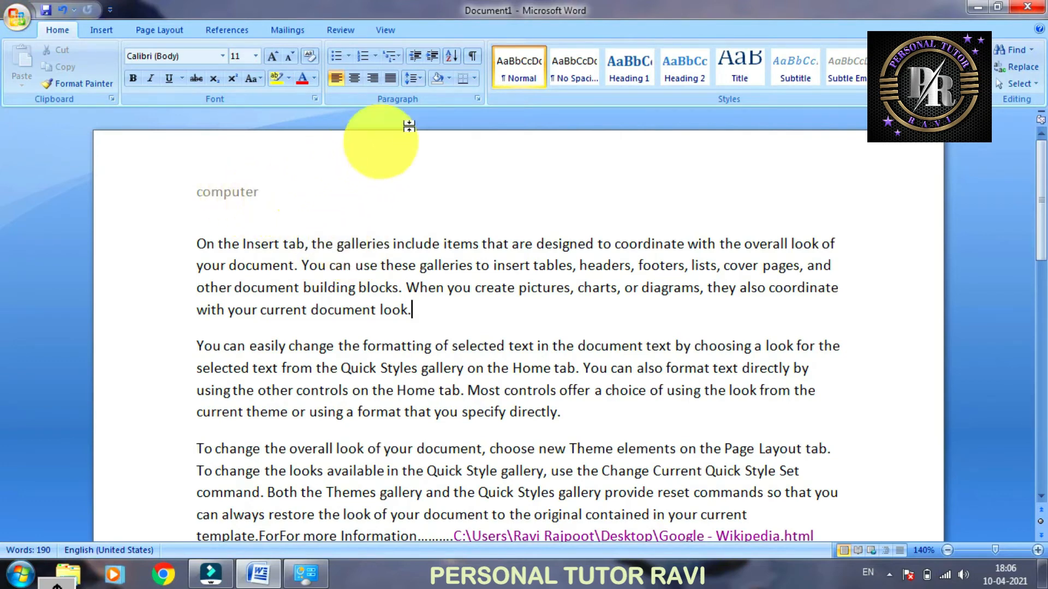
Insert a Blank footer with the text "computer" and return to the document body.
click(101, 29)
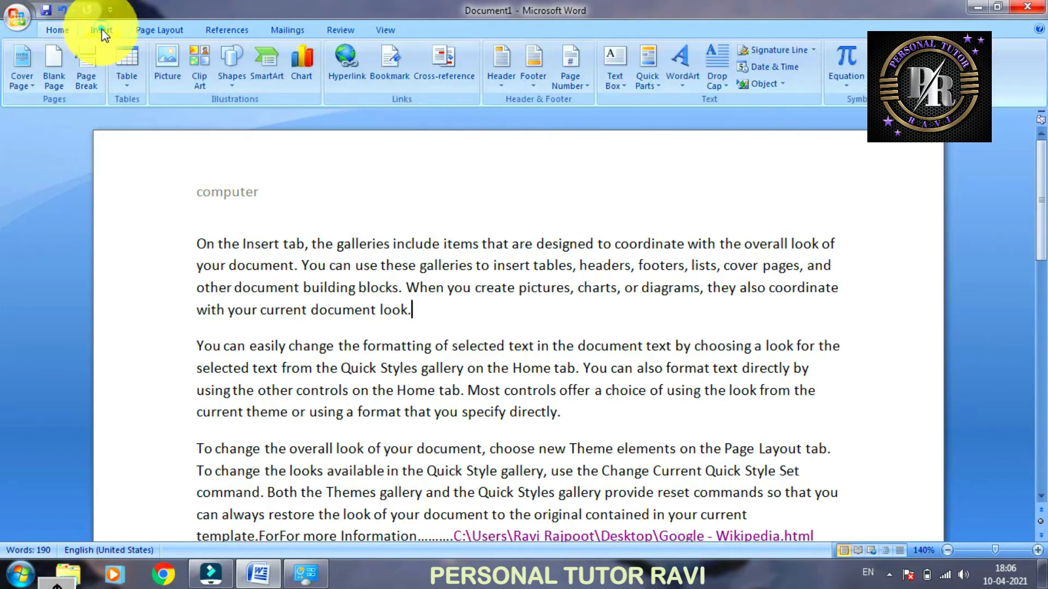
click(548, 82)
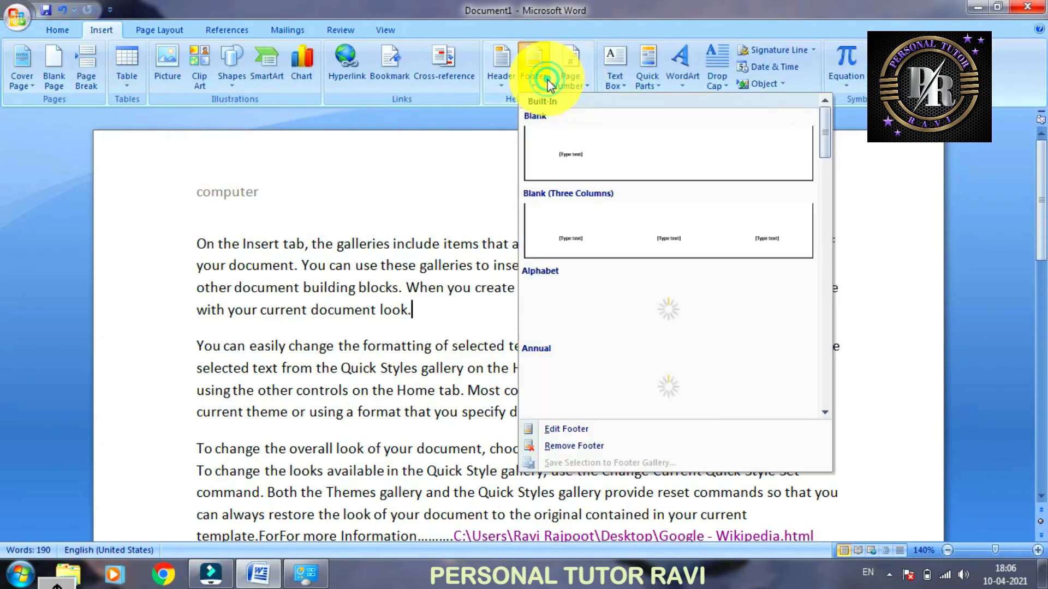
click(571, 154)
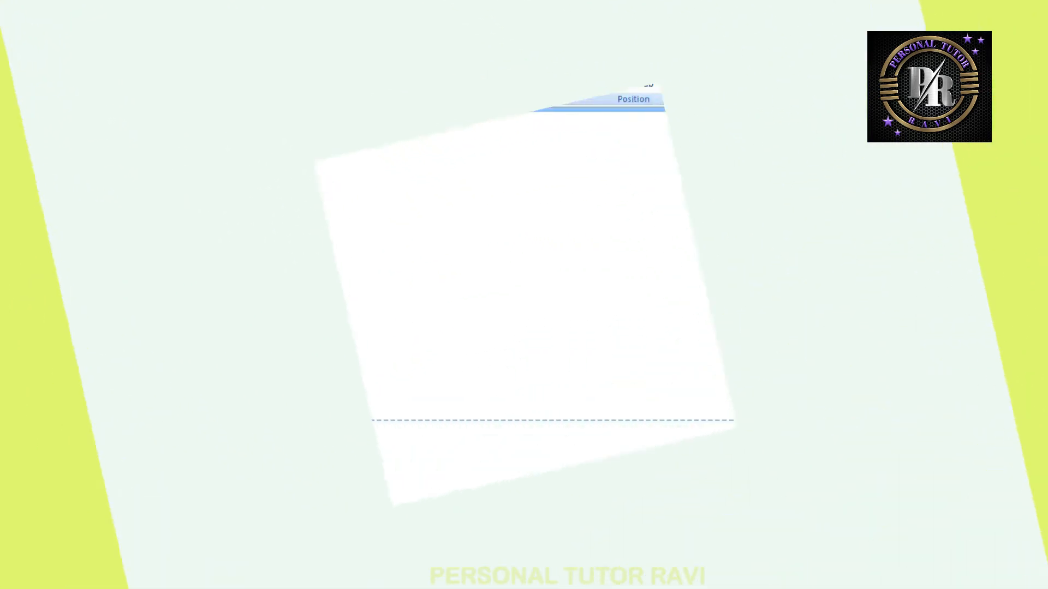
text(computer)
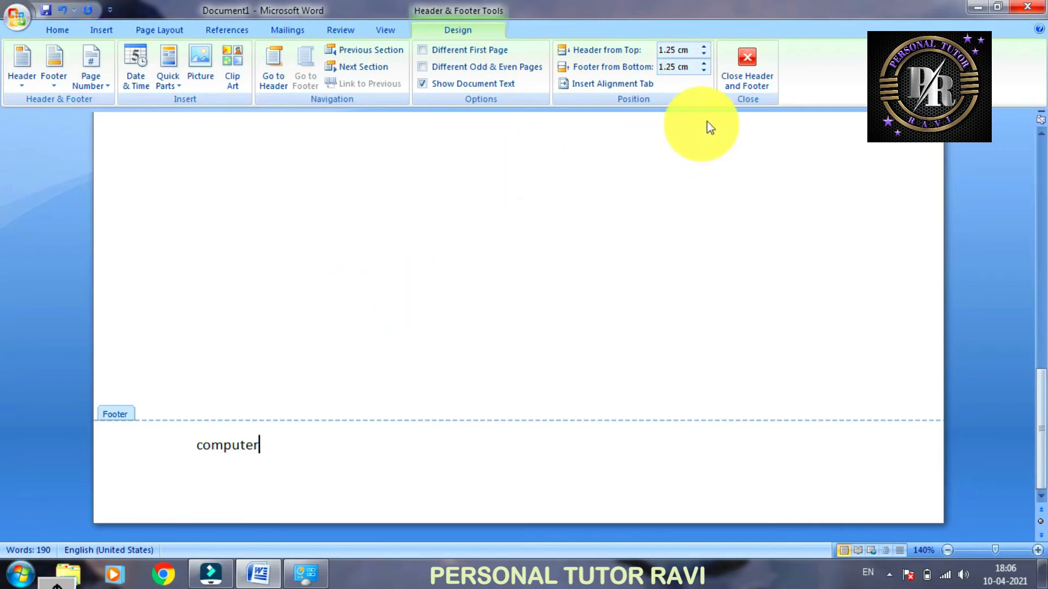
click(746, 65)
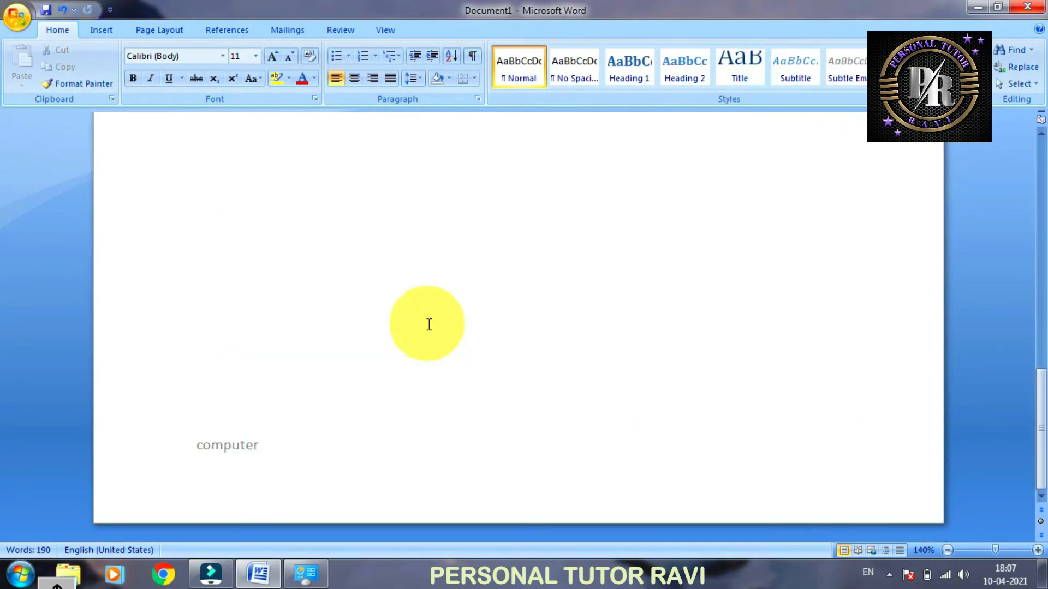
Return to the start of the document and open the page number placement options.
scroll(410, 353, up, 1)
scroll(410, 353, up, 6)
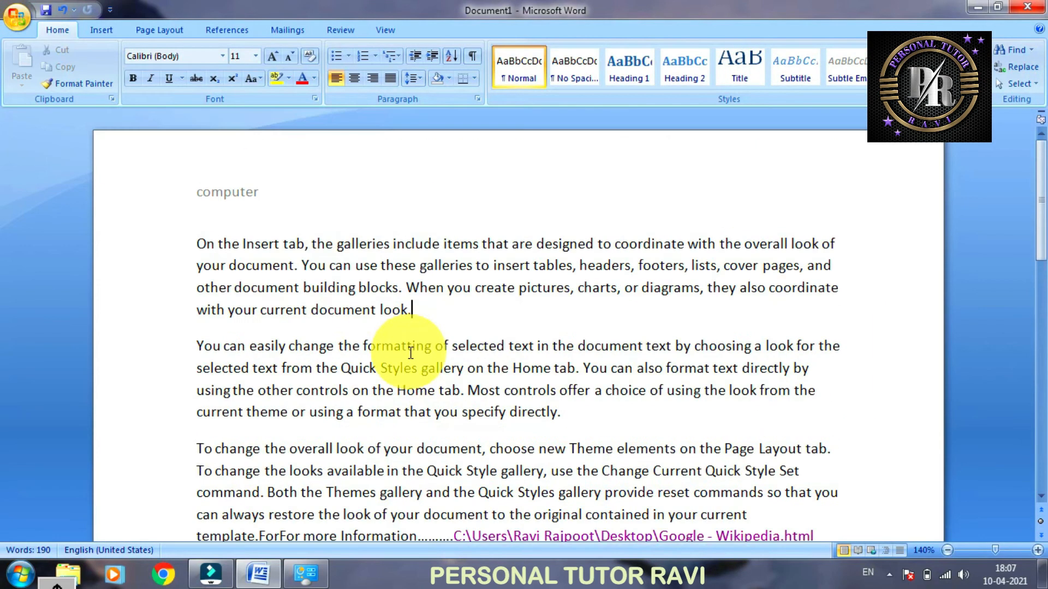
click(102, 30)
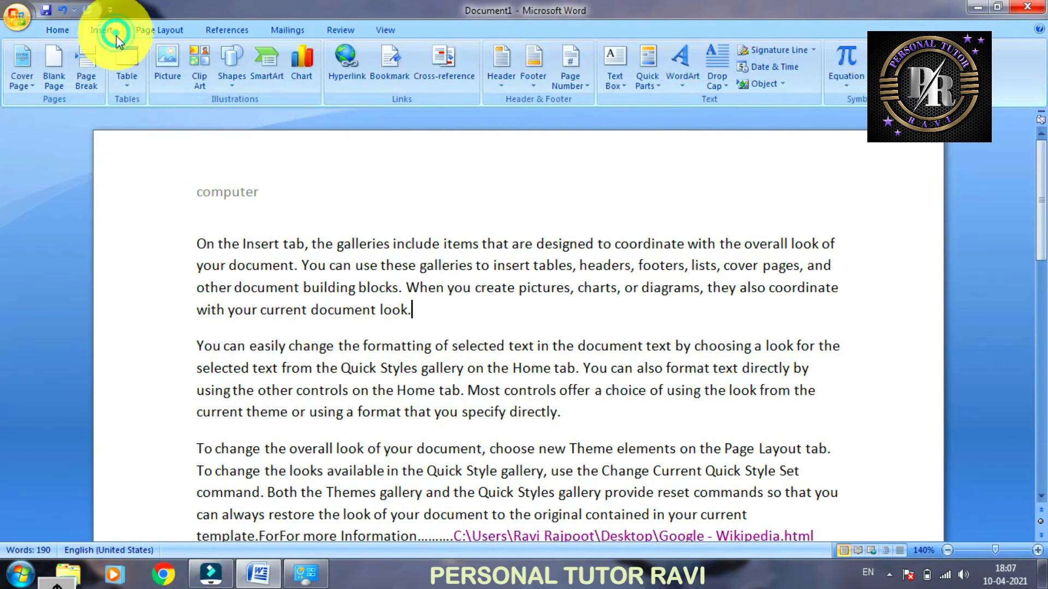
click(578, 77)
mouse_move(578, 104)
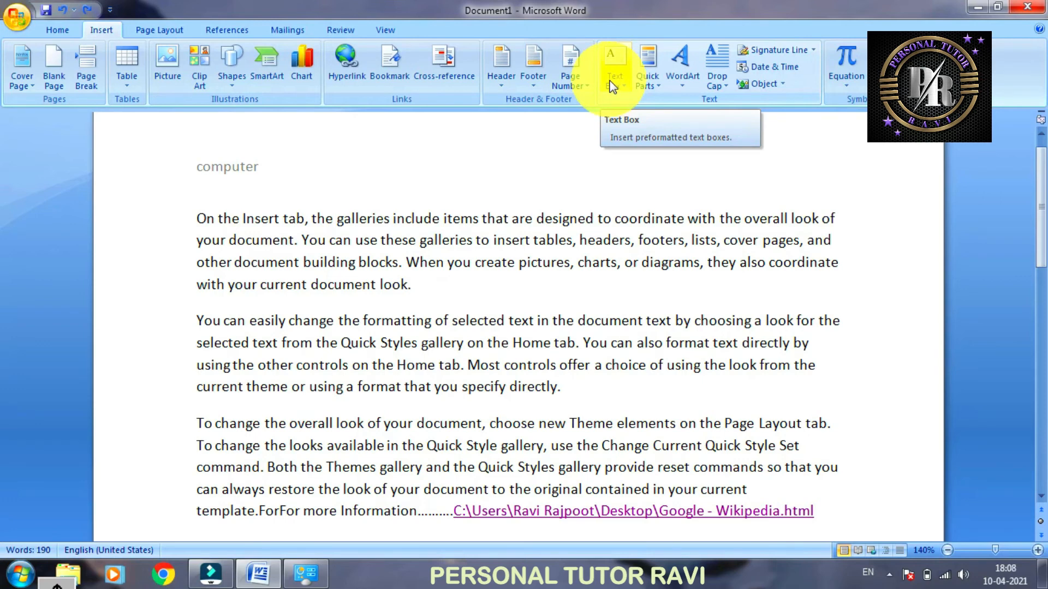
Insert the built-in Alphabet Quote text box into the document.
click(612, 86)
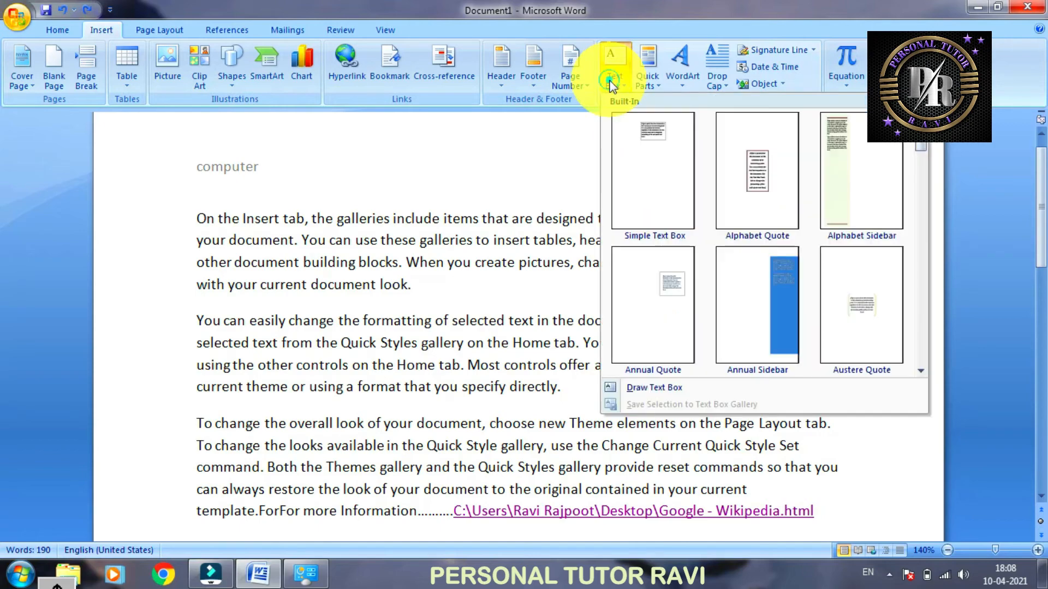
click(740, 202)
scroll(506, 337, down, 6)
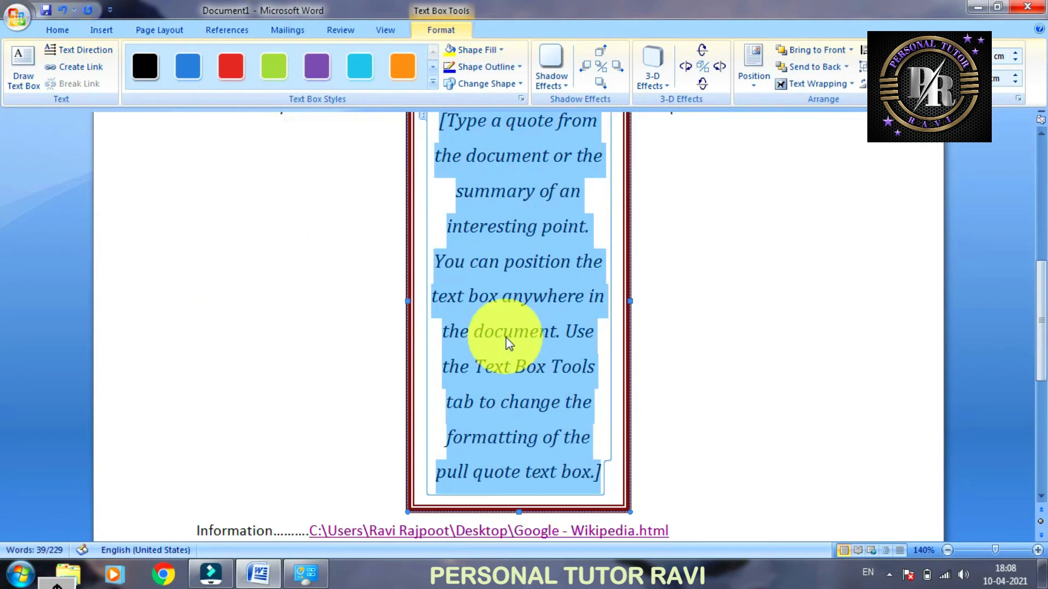
scroll(506, 337, up, 2)
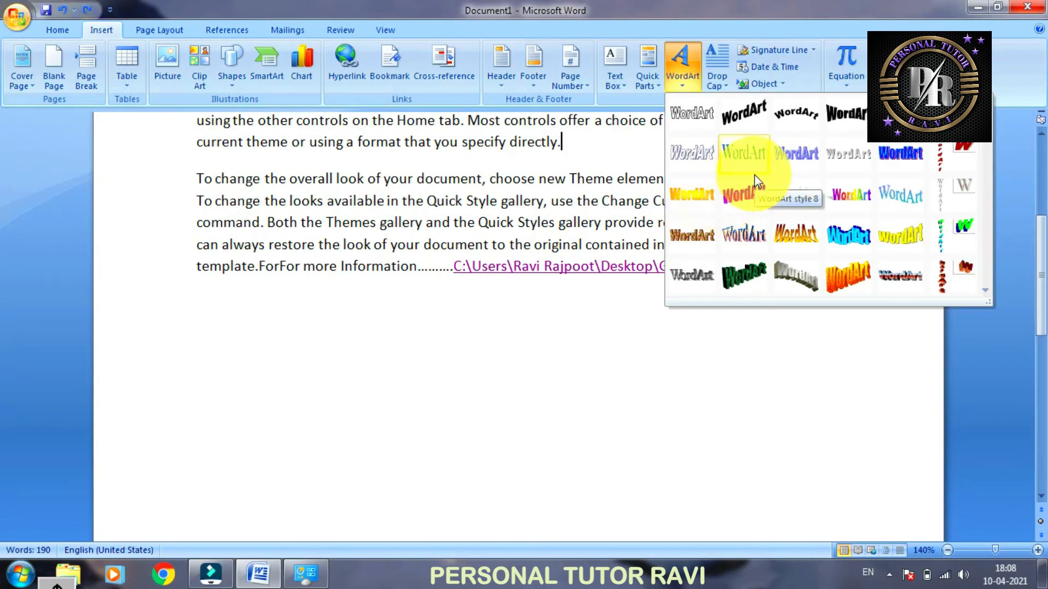
Insert WordArt reading "computer" in the grey 3D curved style at the end of the second paragraph.
click(573, 155)
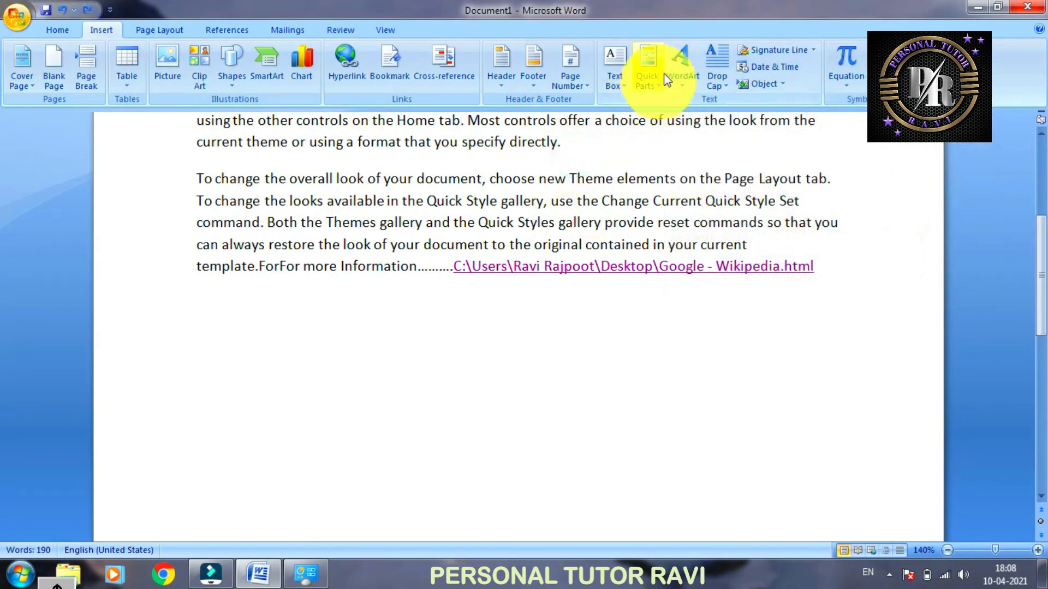
click(676, 66)
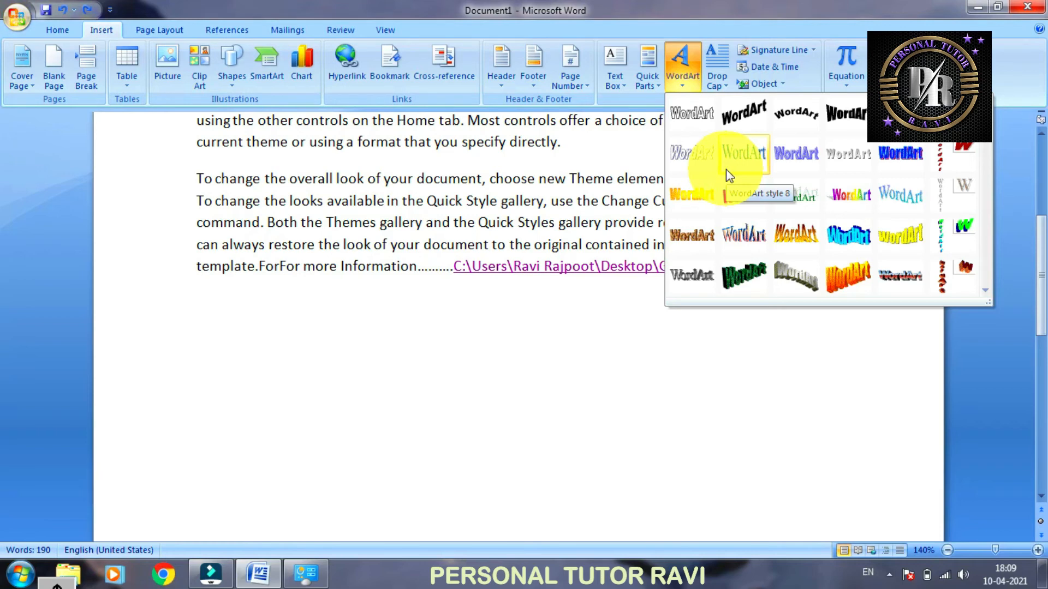
click(797, 280)
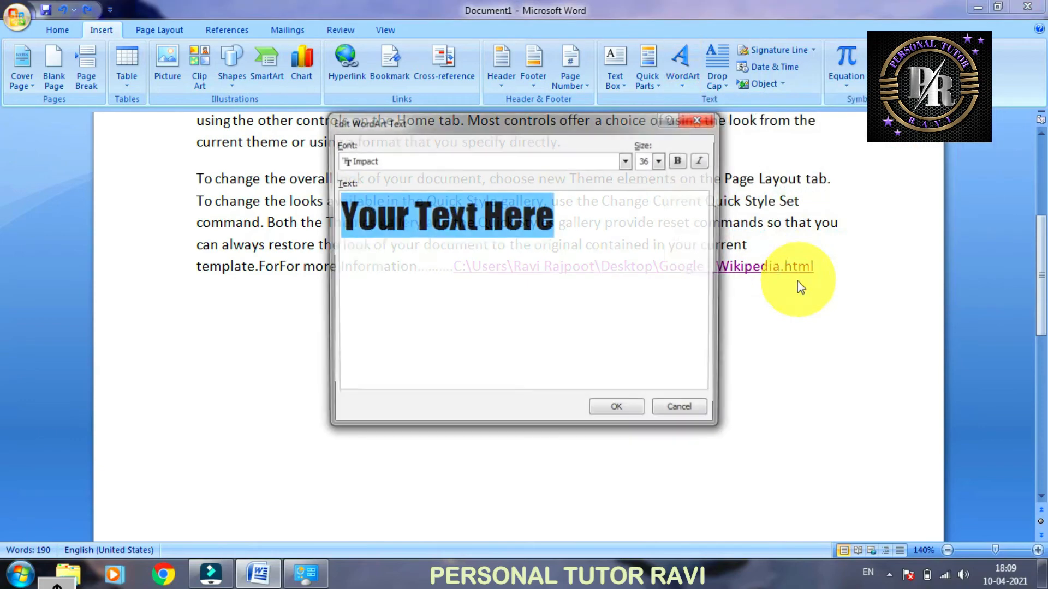
text(C)
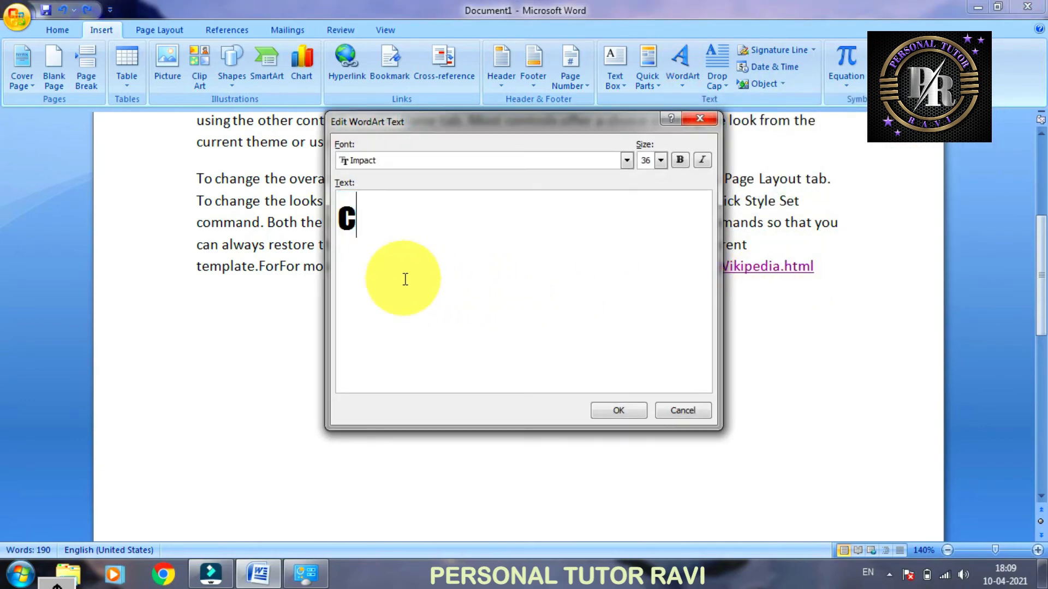
text(omputer)
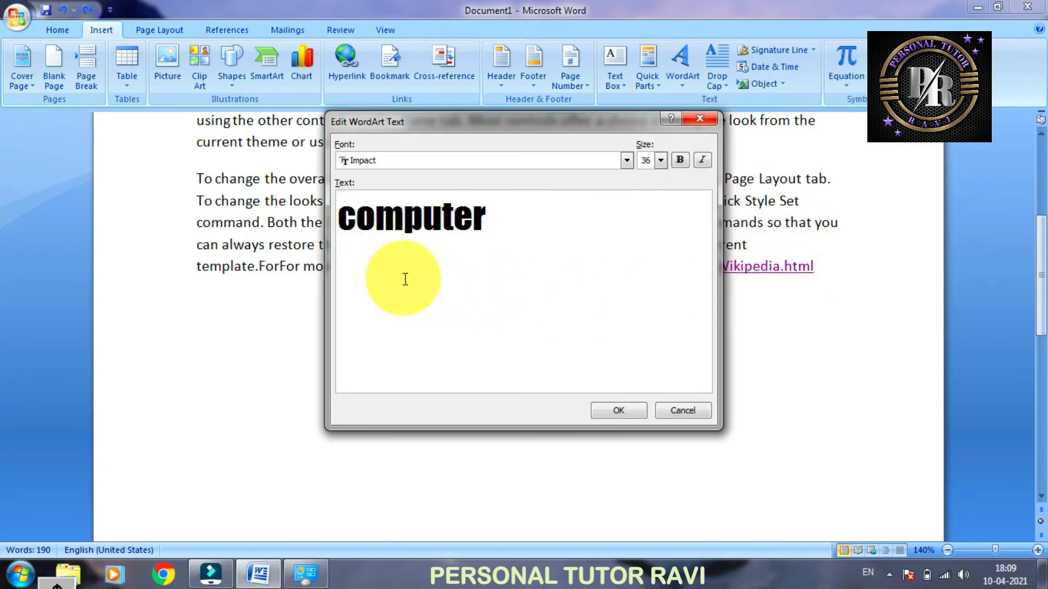
click(640, 410)
scroll(553, 345, up, 2)
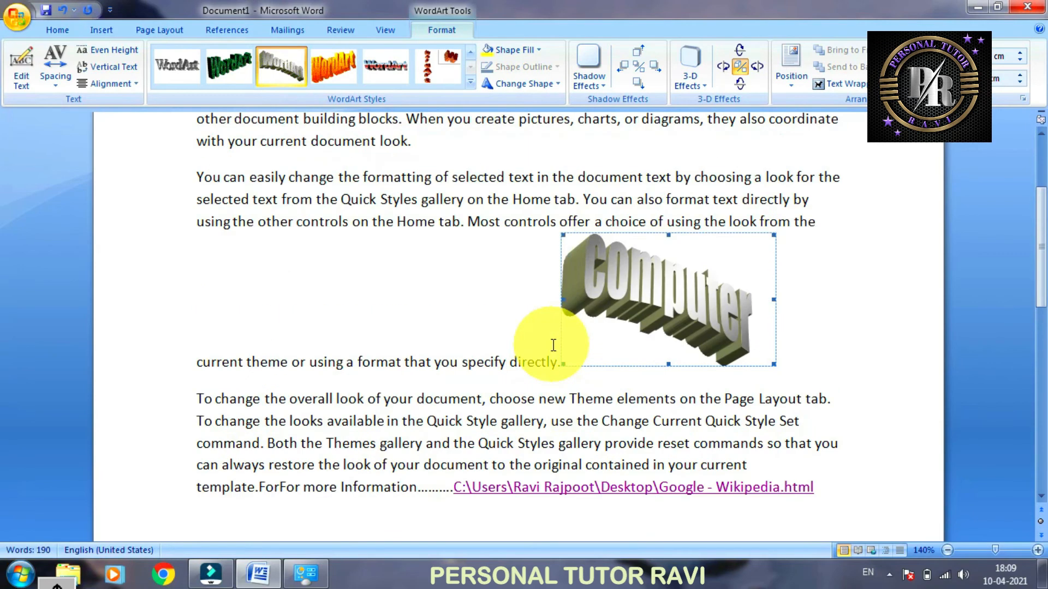
Enlarge the "computer" WordArt proportionally and keep its grey 3D curved style.
drag(562, 362, 476, 409)
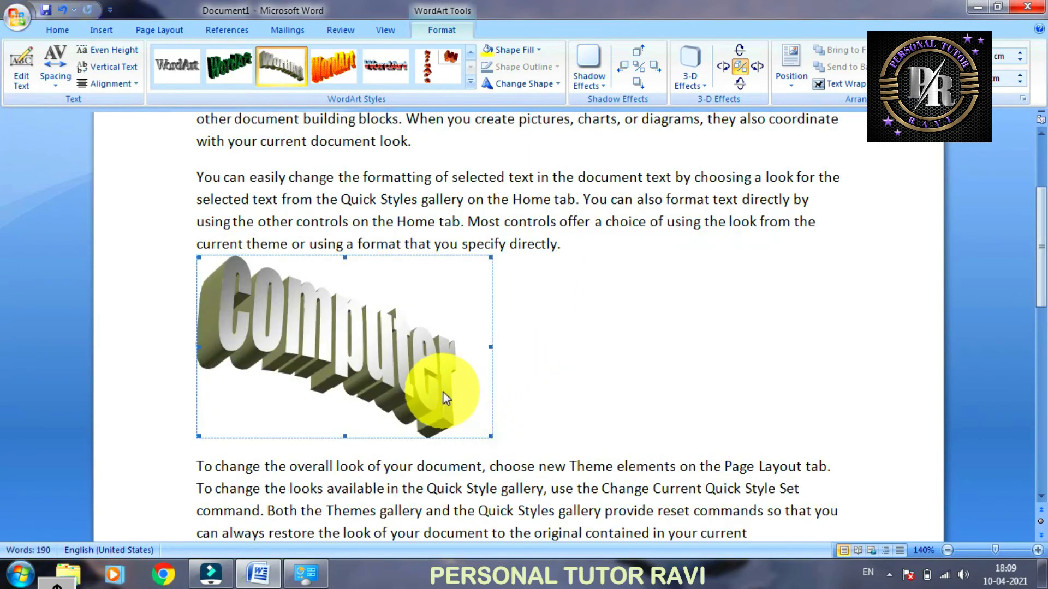
click(445, 55)
click(281, 65)
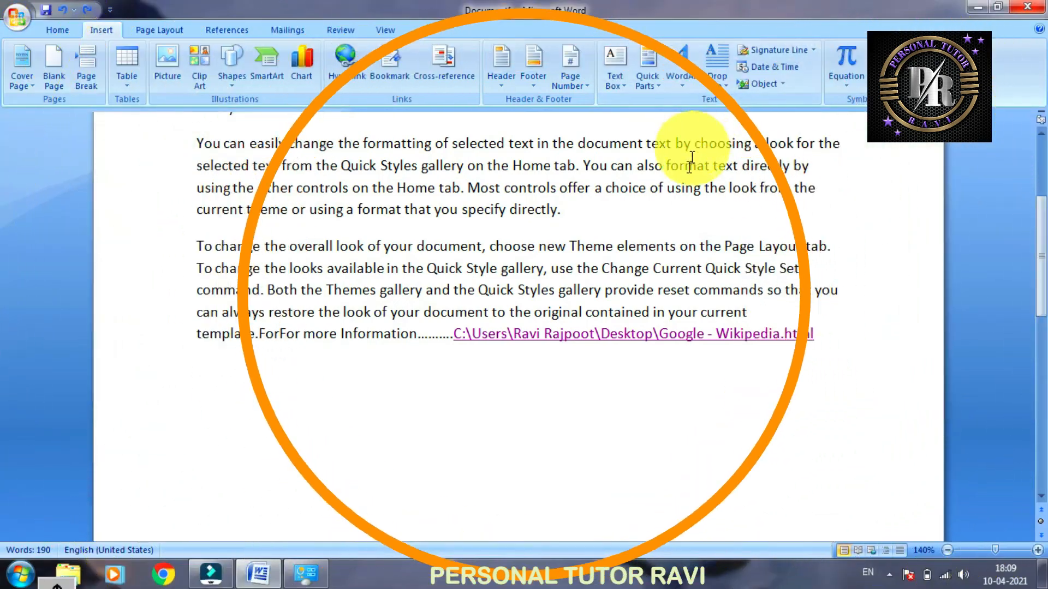
Return to the first page and review the Drop Cap placement options without applying one.
scroll(701, 142, down, 2)
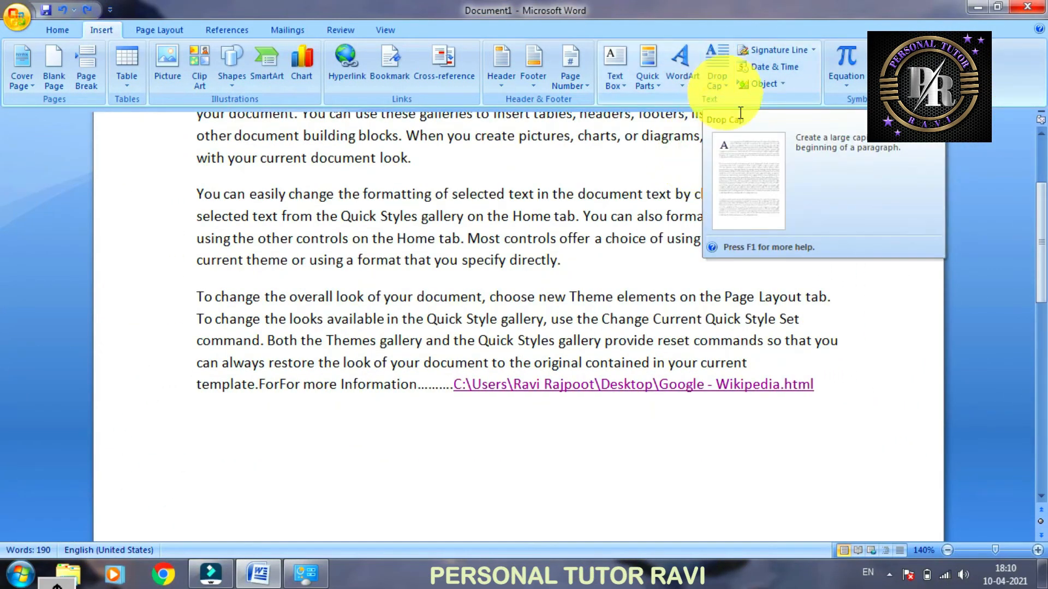
scroll(716, 88, up, 1)
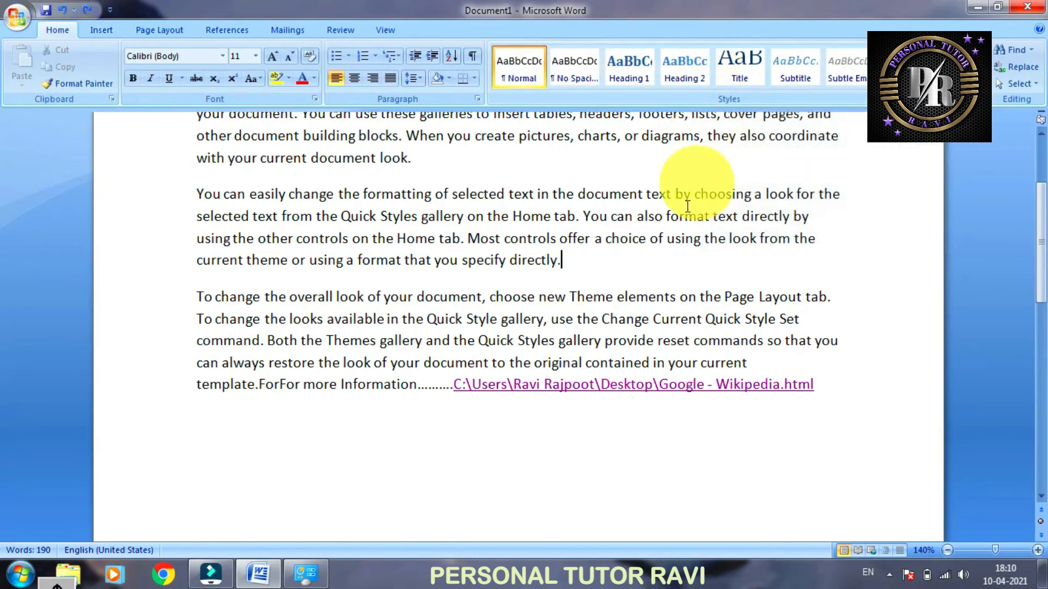
click(110, 33)
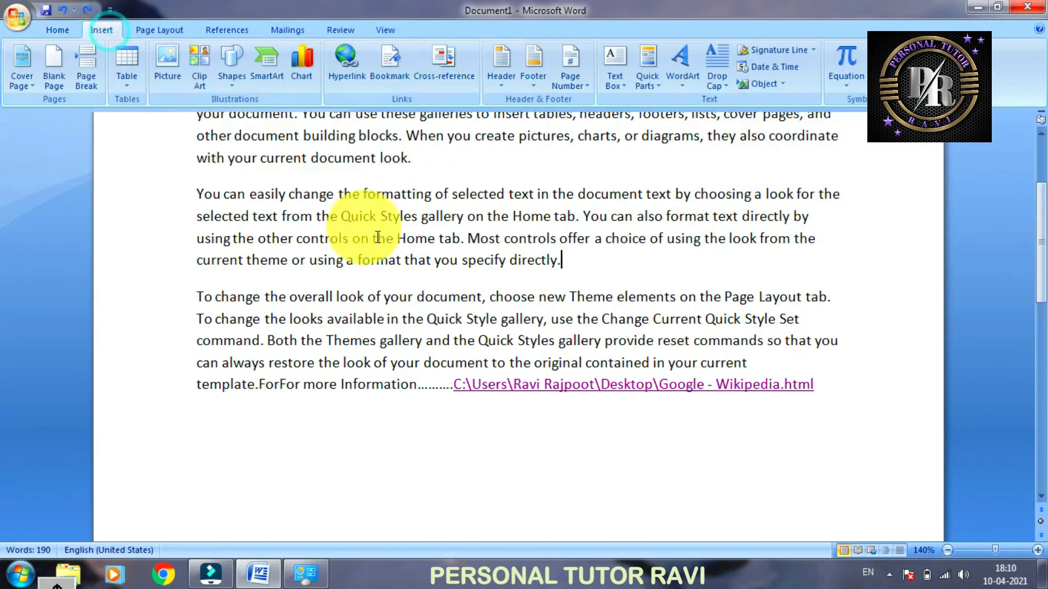
scroll(355, 219, up, 3)
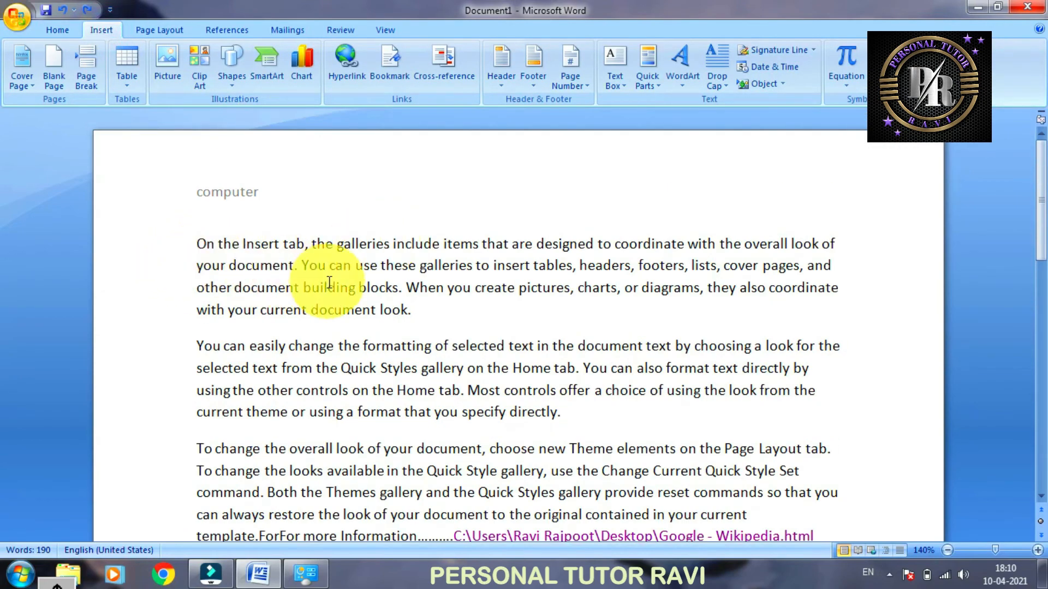
click(716, 82)
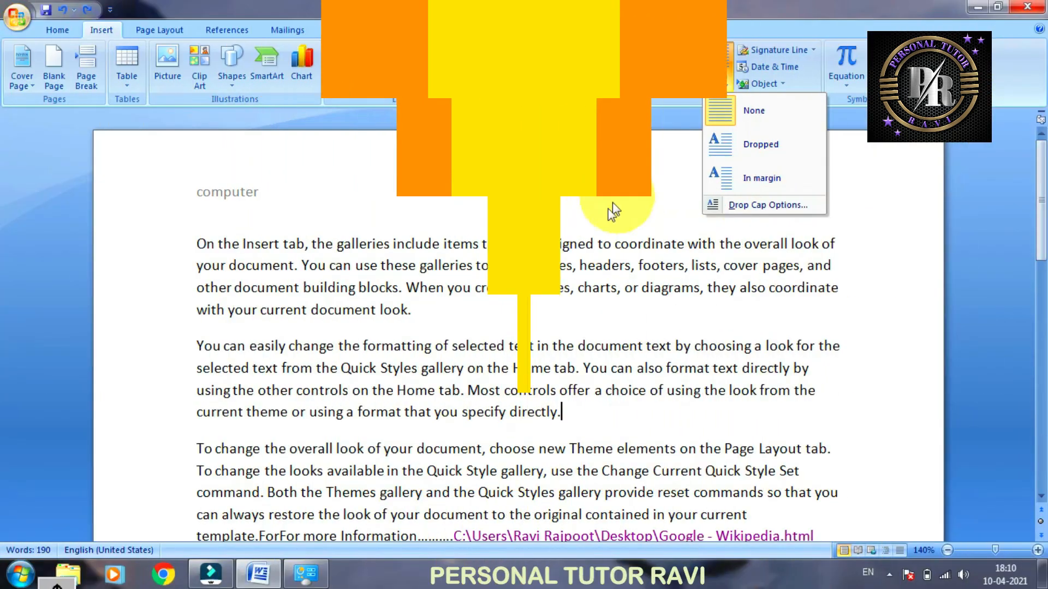
click(613, 192)
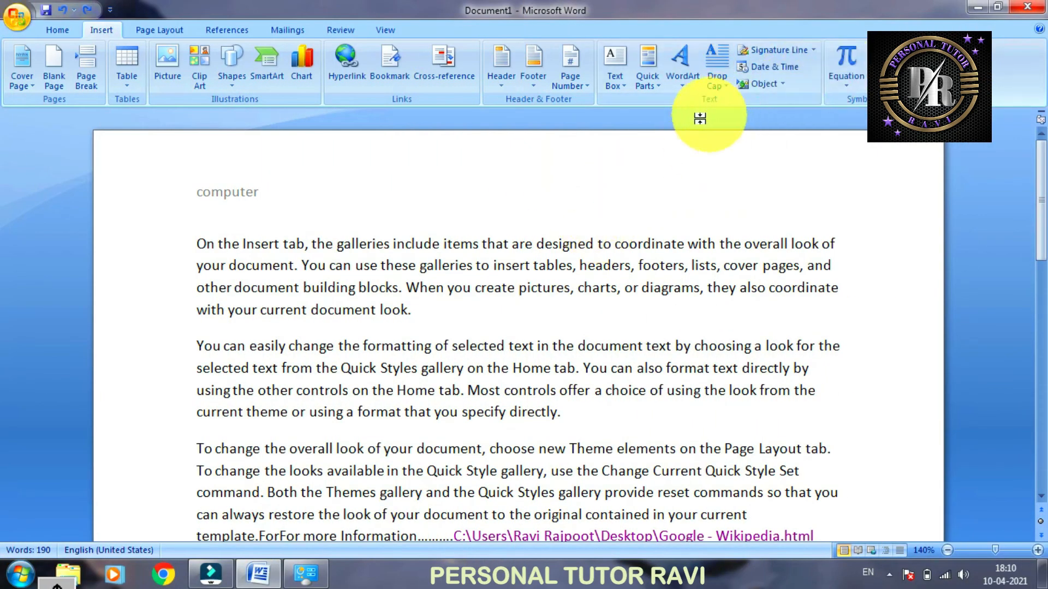
Insert the built-in Fourier Series equation at the end of the second paragraph.
click(849, 81)
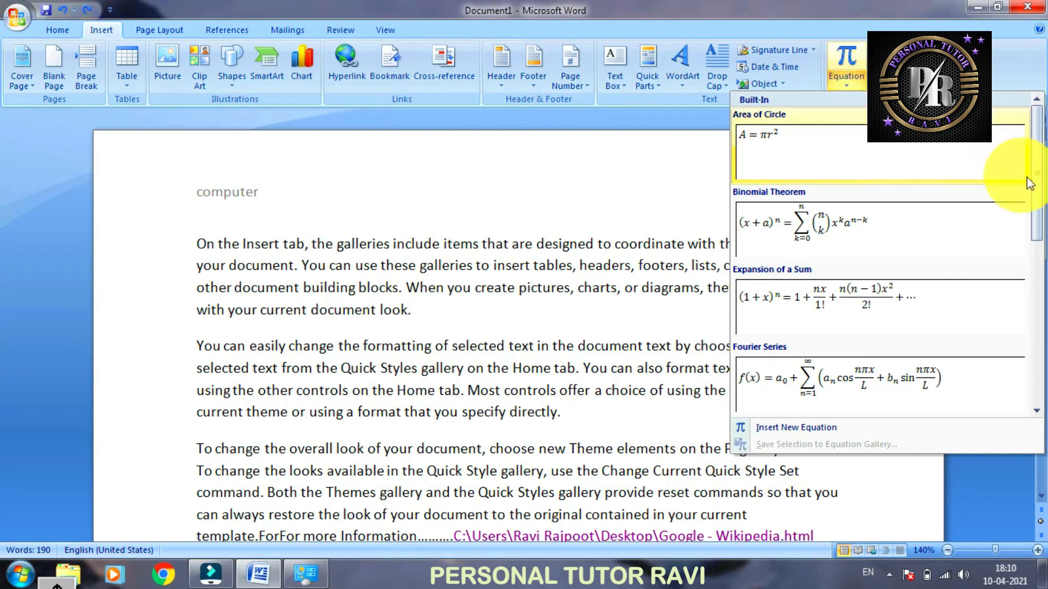
drag(1030, 174, 1023, 287)
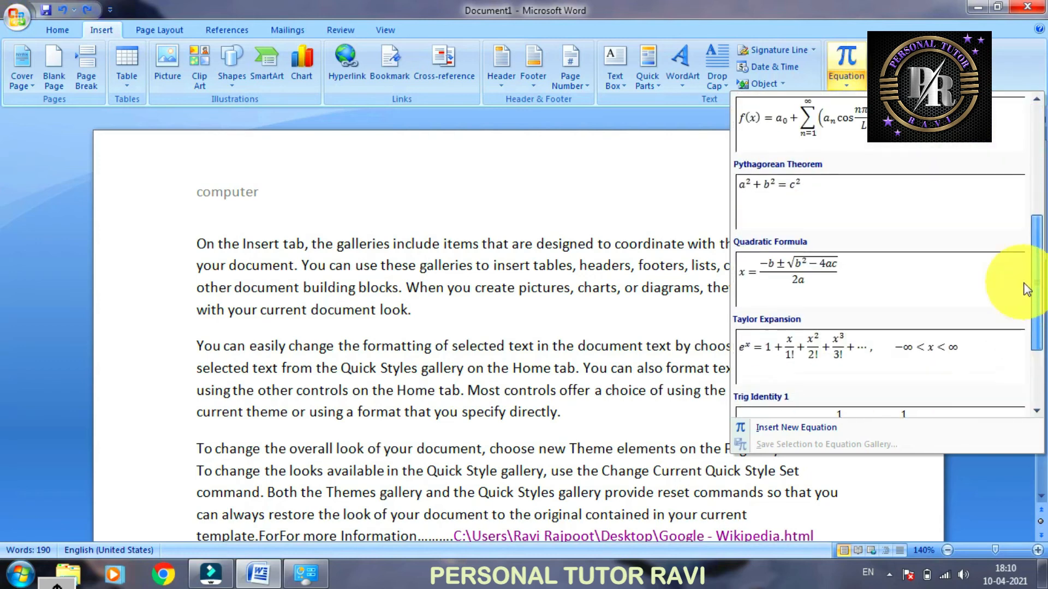
click(869, 152)
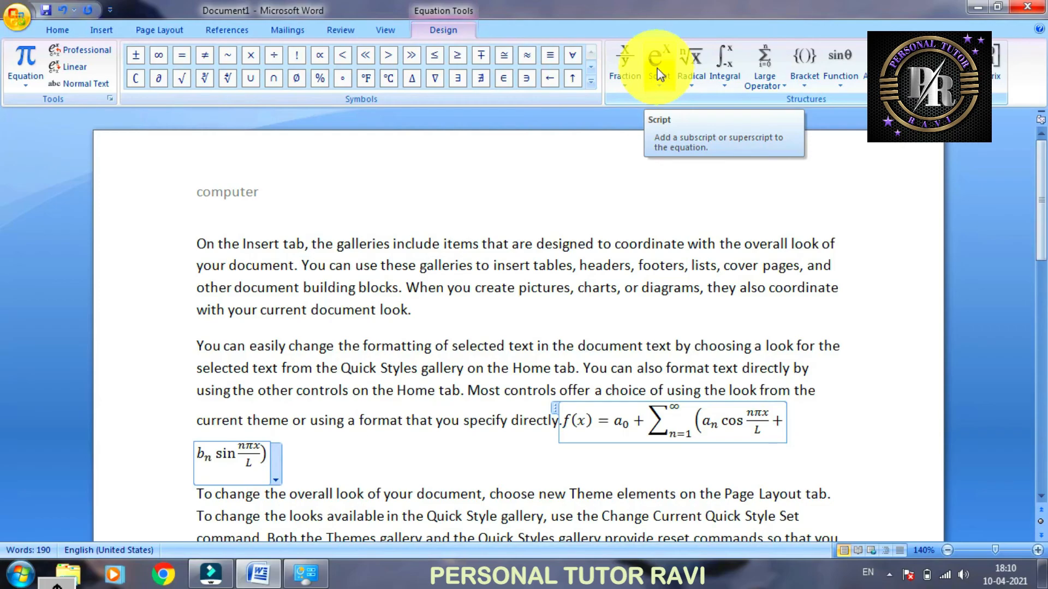
Insert the registered sign ® from the full symbol list directly before the Fourier Series equation.
click(61, 28)
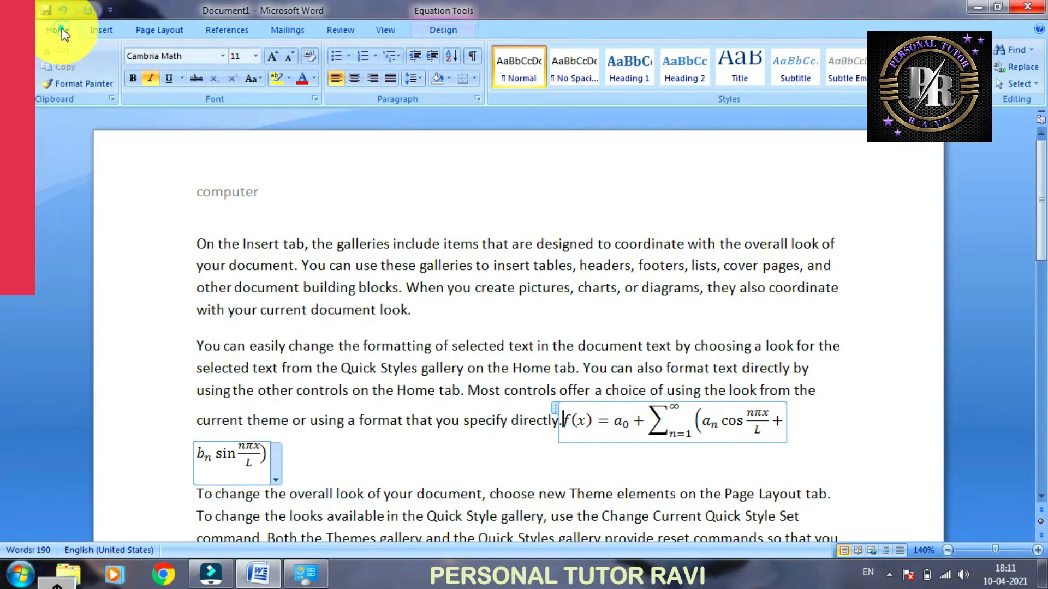
click(91, 31)
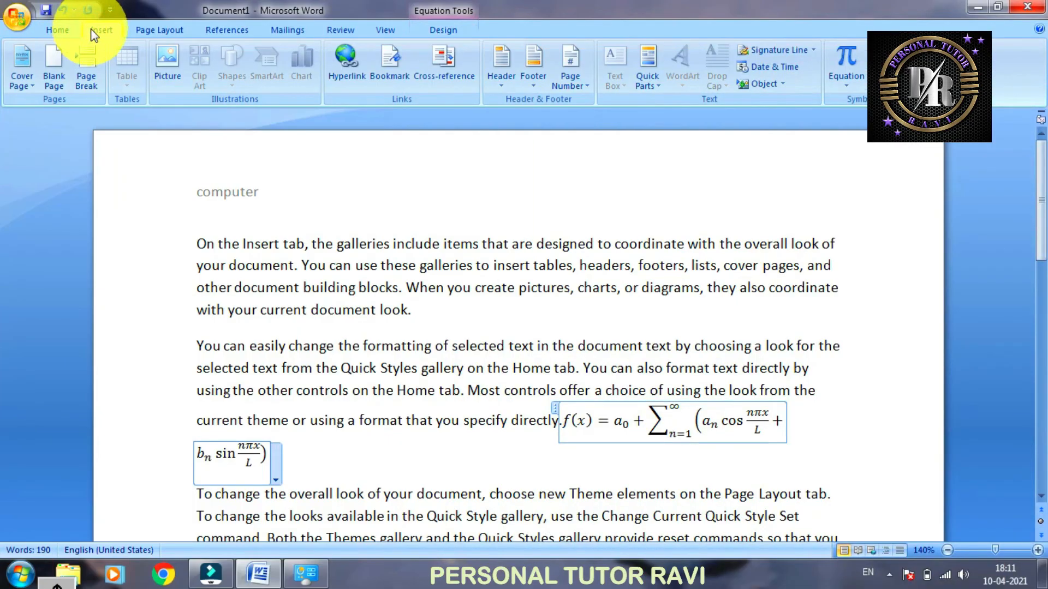
click(889, 68)
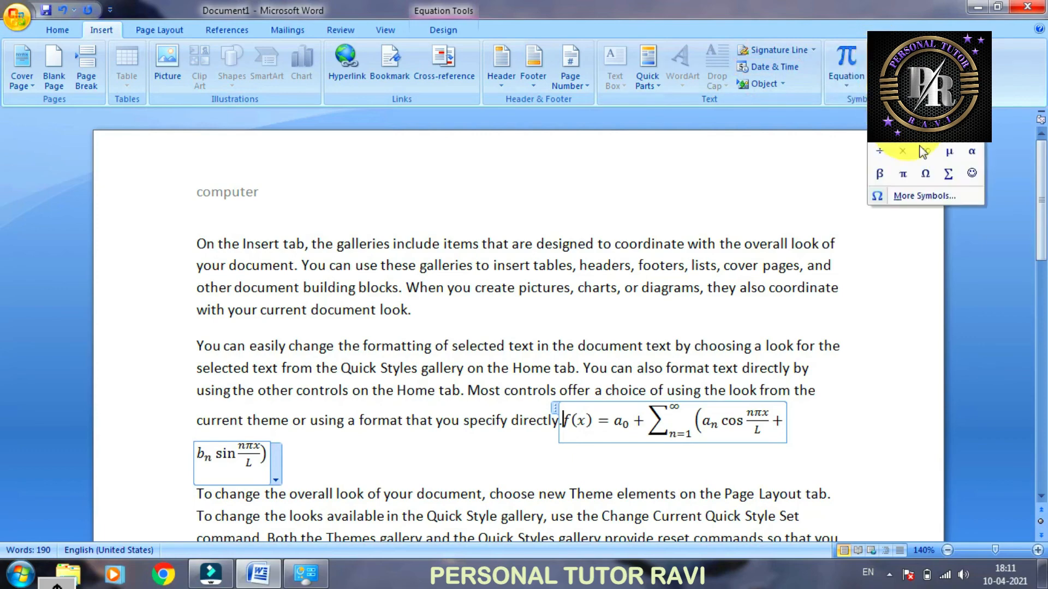
click(927, 196)
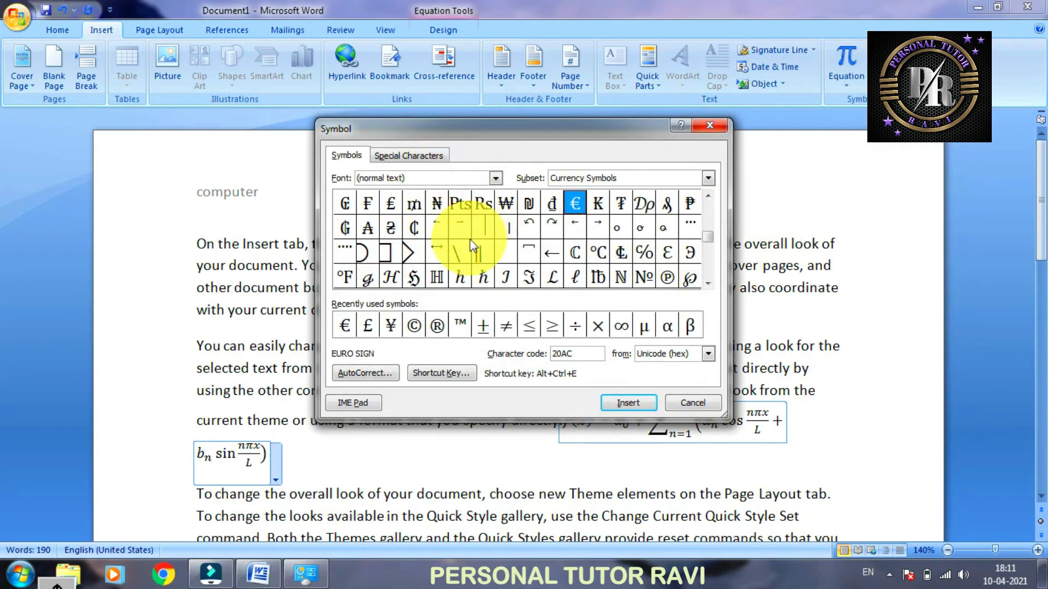
double_click(436, 328)
Insert the copyright sign © before "are designed" in the first paragraph and close the symbol dialog.
click(515, 241)
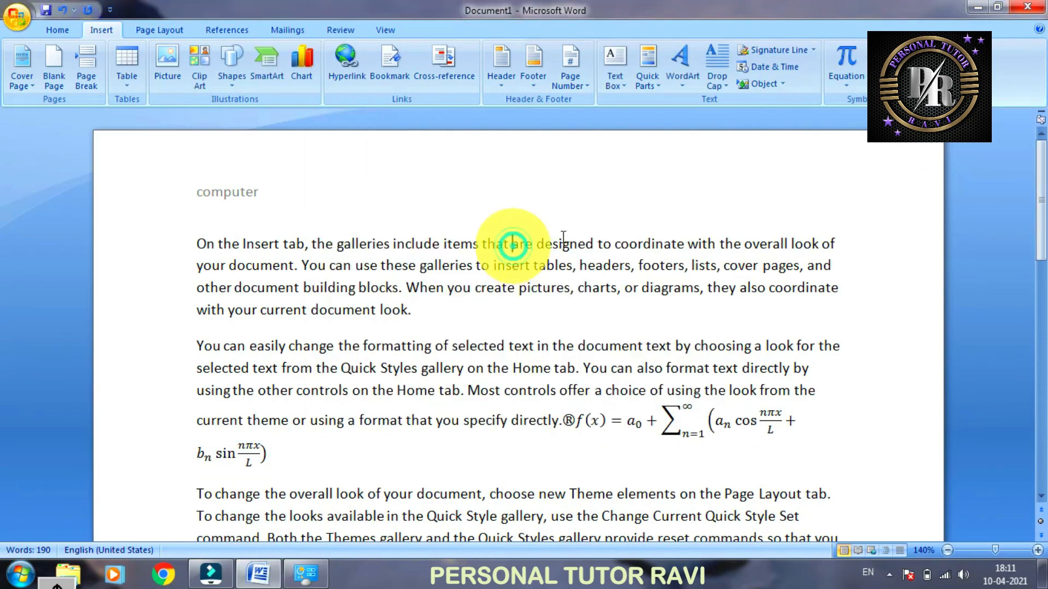
click(873, 76)
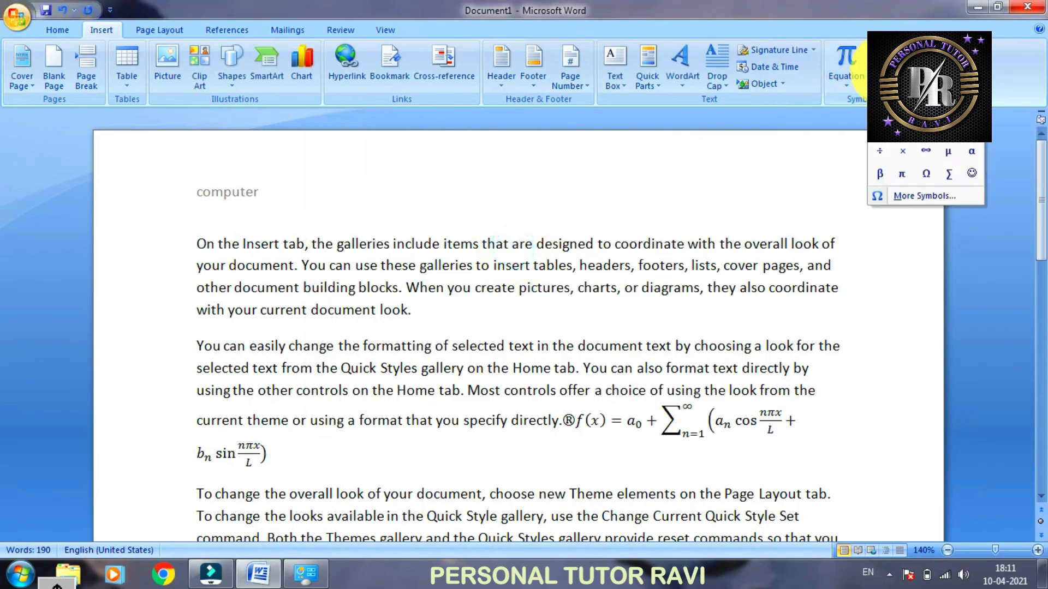
click(896, 195)
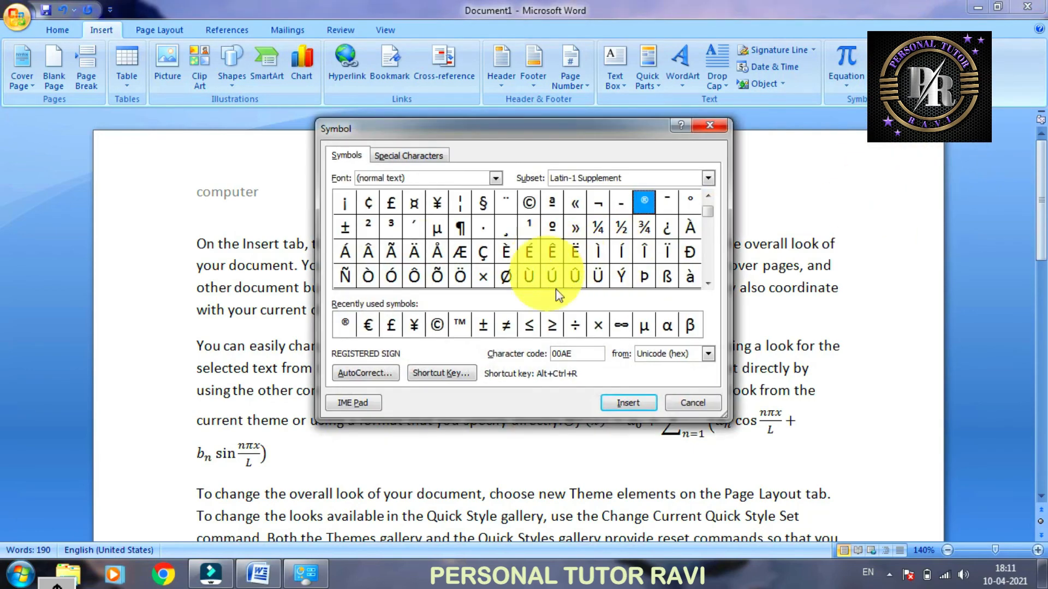
click(437, 326)
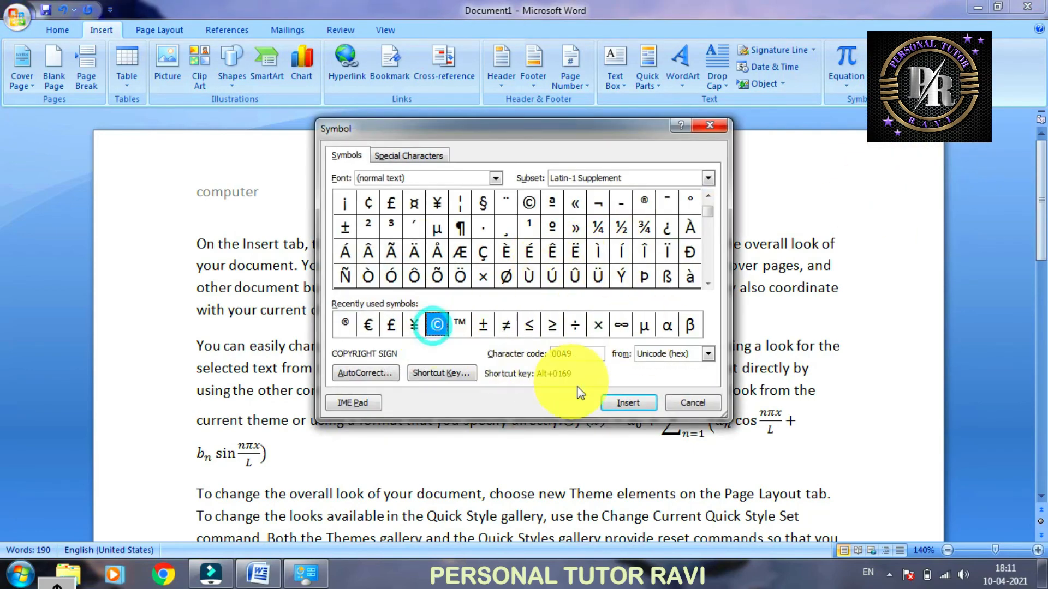
click(628, 403)
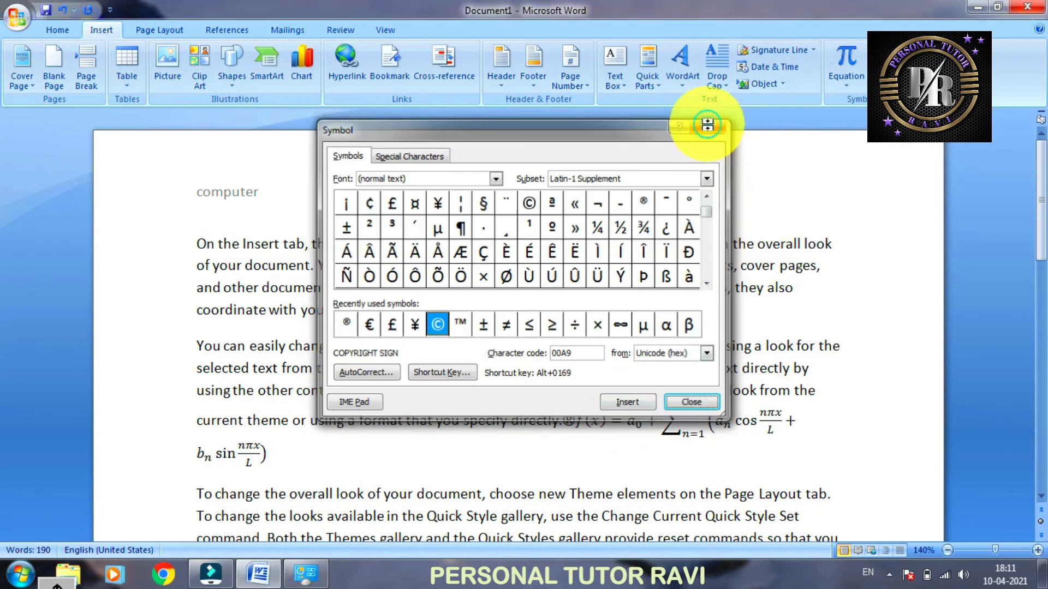
click(707, 126)
Greatly increase the font size of the © symbol in the first paragraph and return to the insert commands.
drag(523, 244, 512, 244)
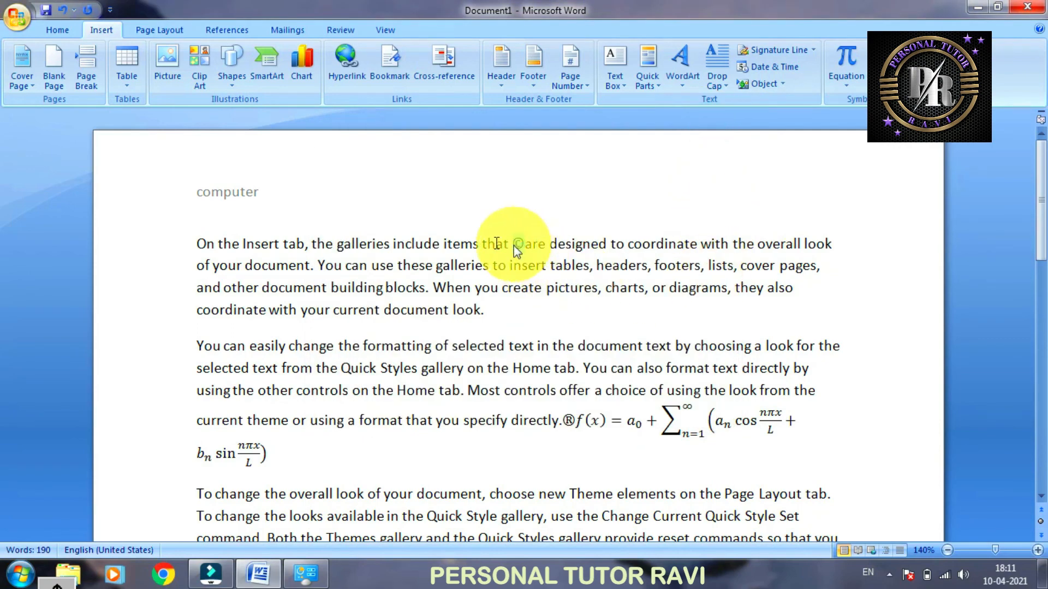
click(59, 30)
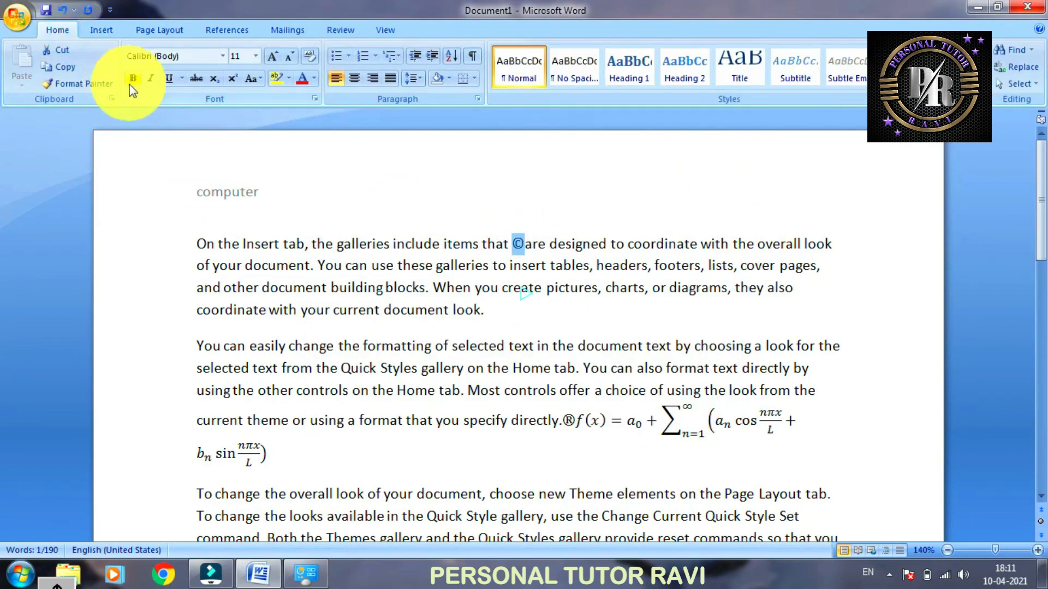
click(255, 57)
click(240, 240)
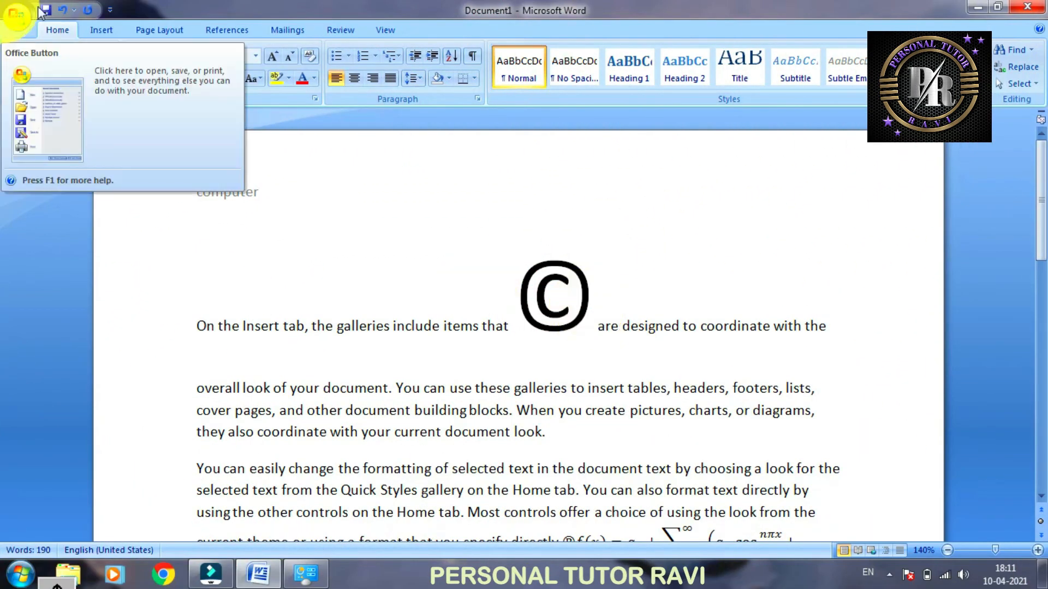
click(99, 30)
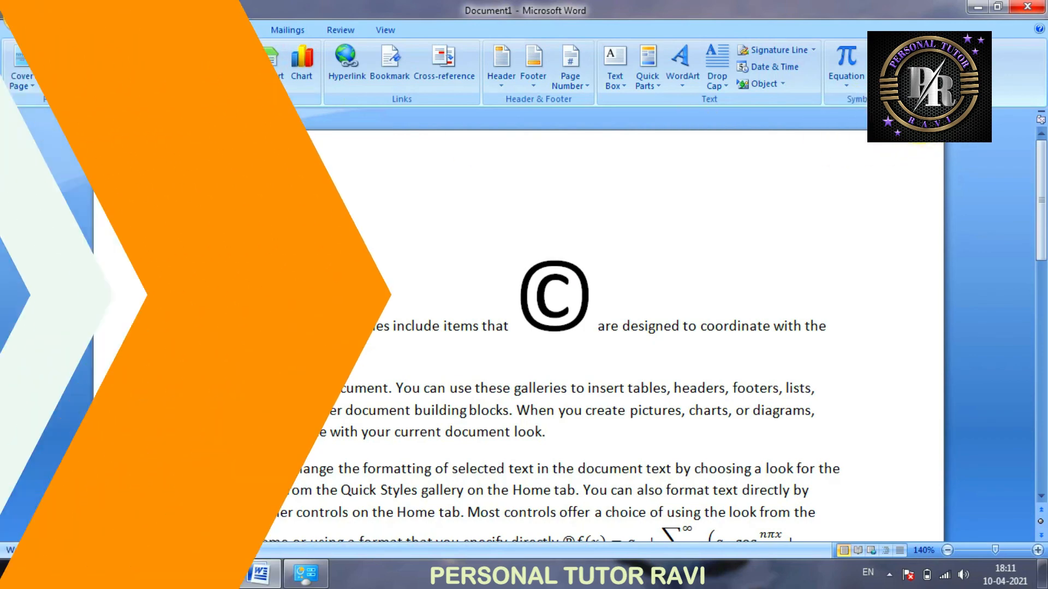